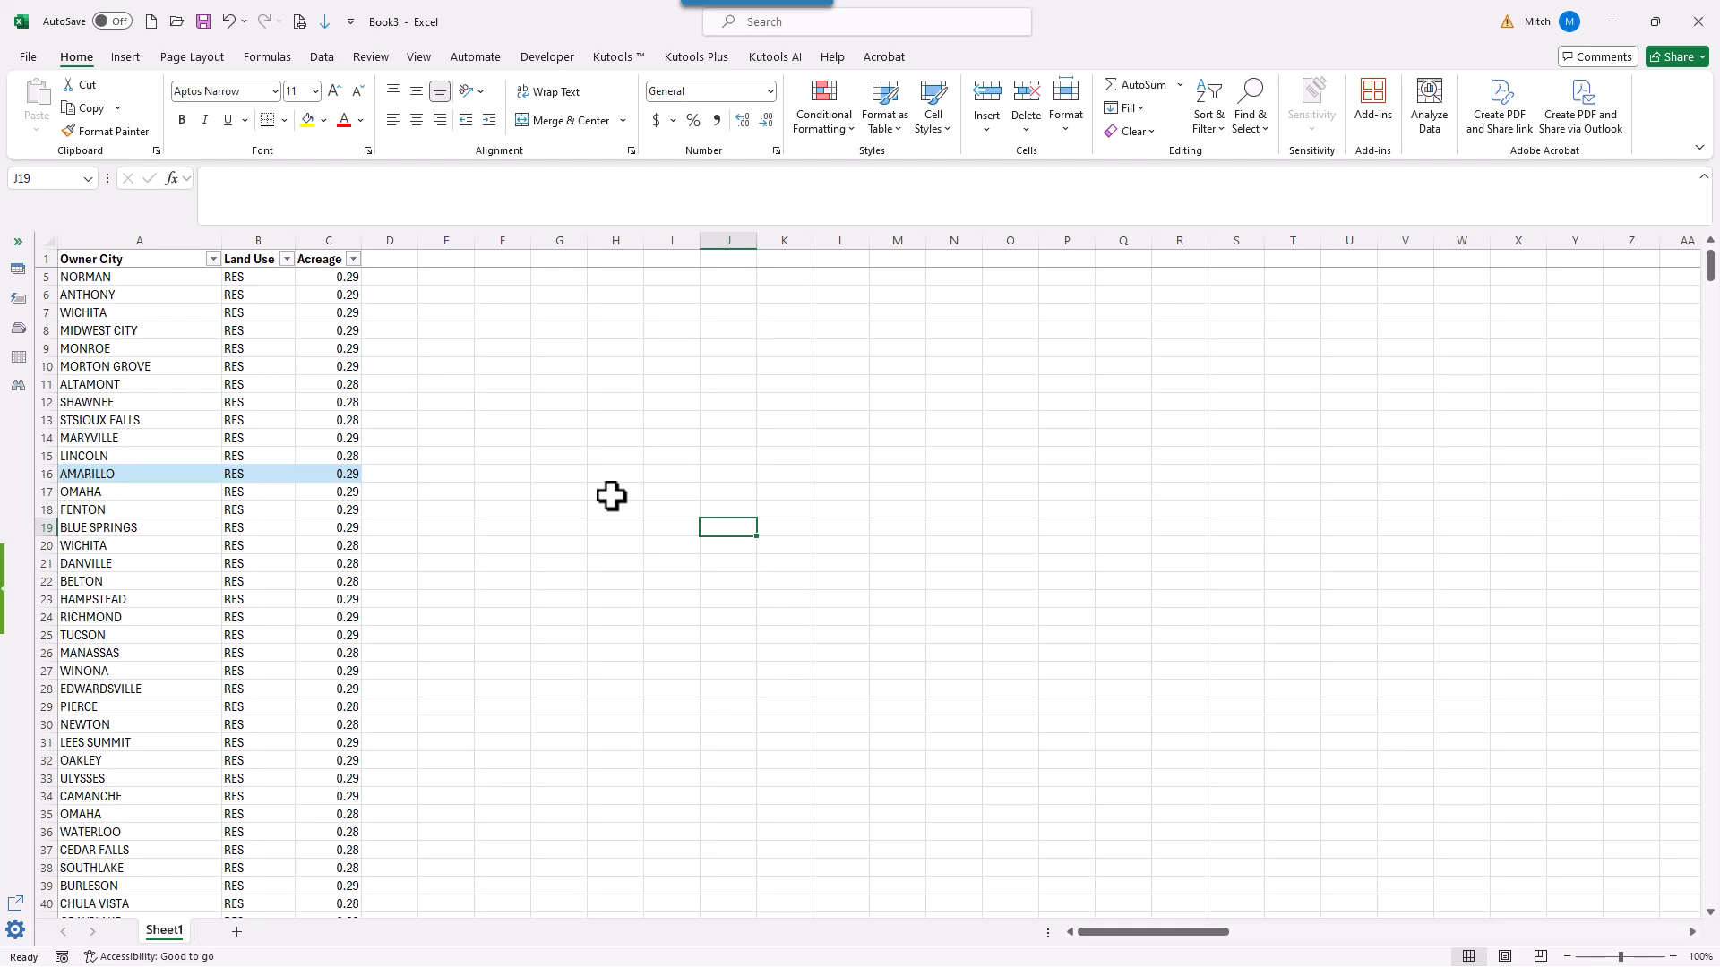
Start splitting the Sheet1 data into multiple worksheets, based on fixed rows with 100 rows per worksheet.
left_click(617, 59)
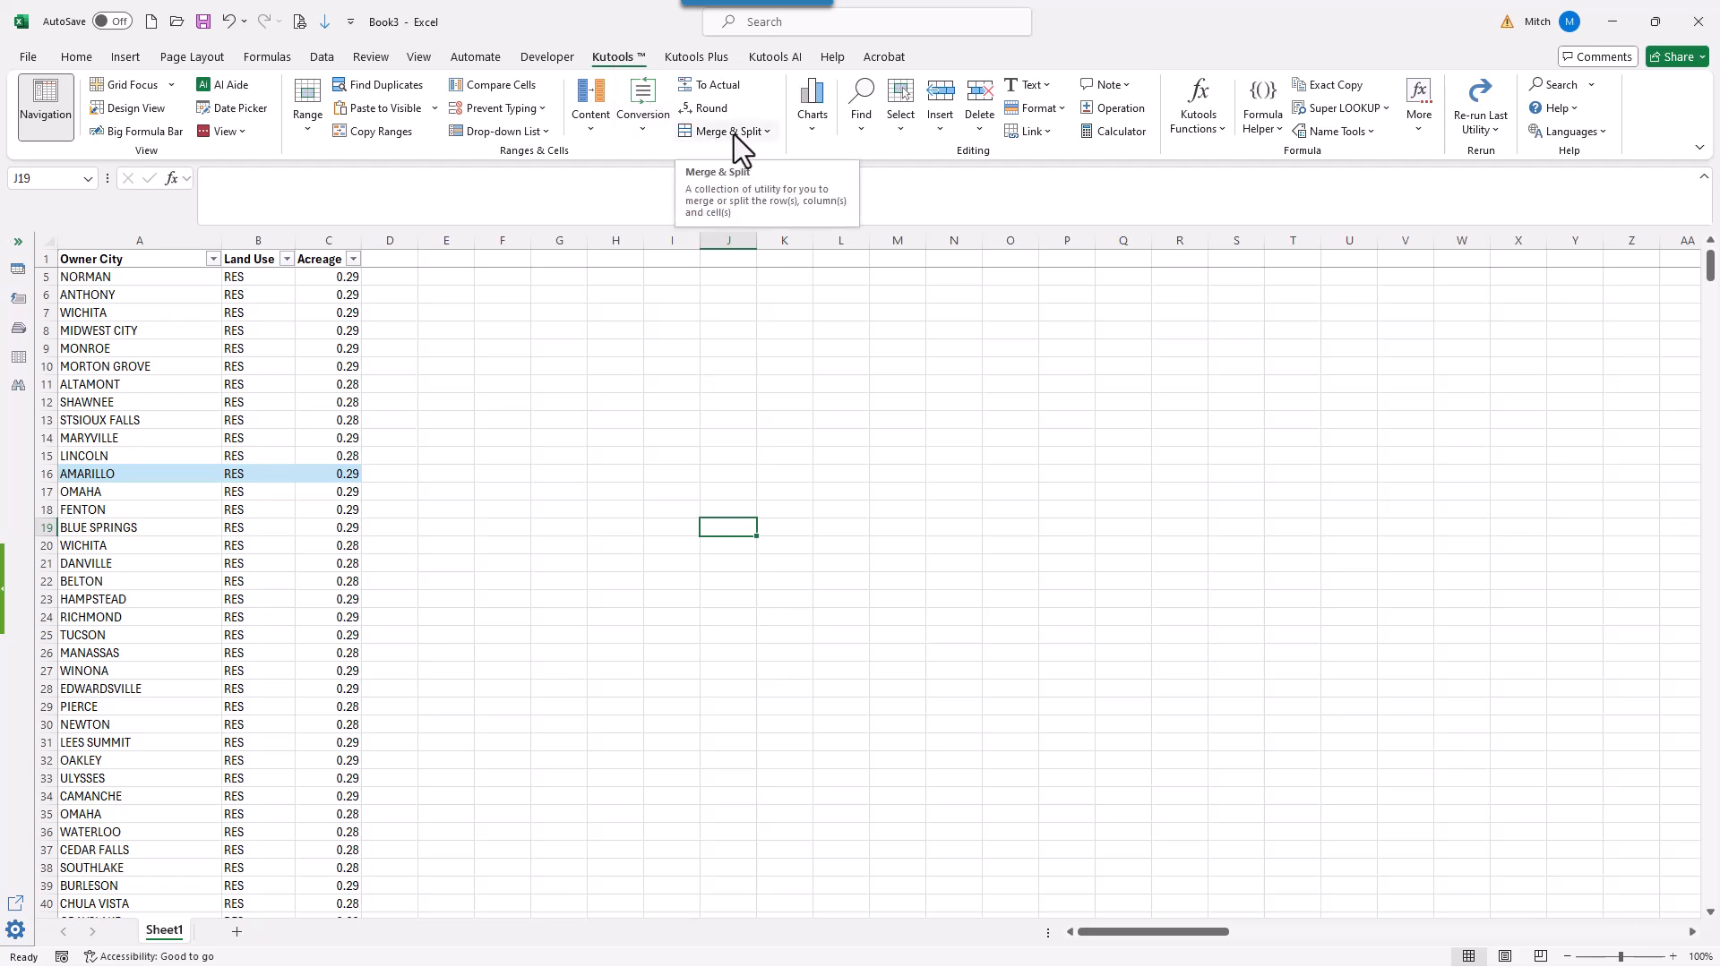
left_click(692, 57)
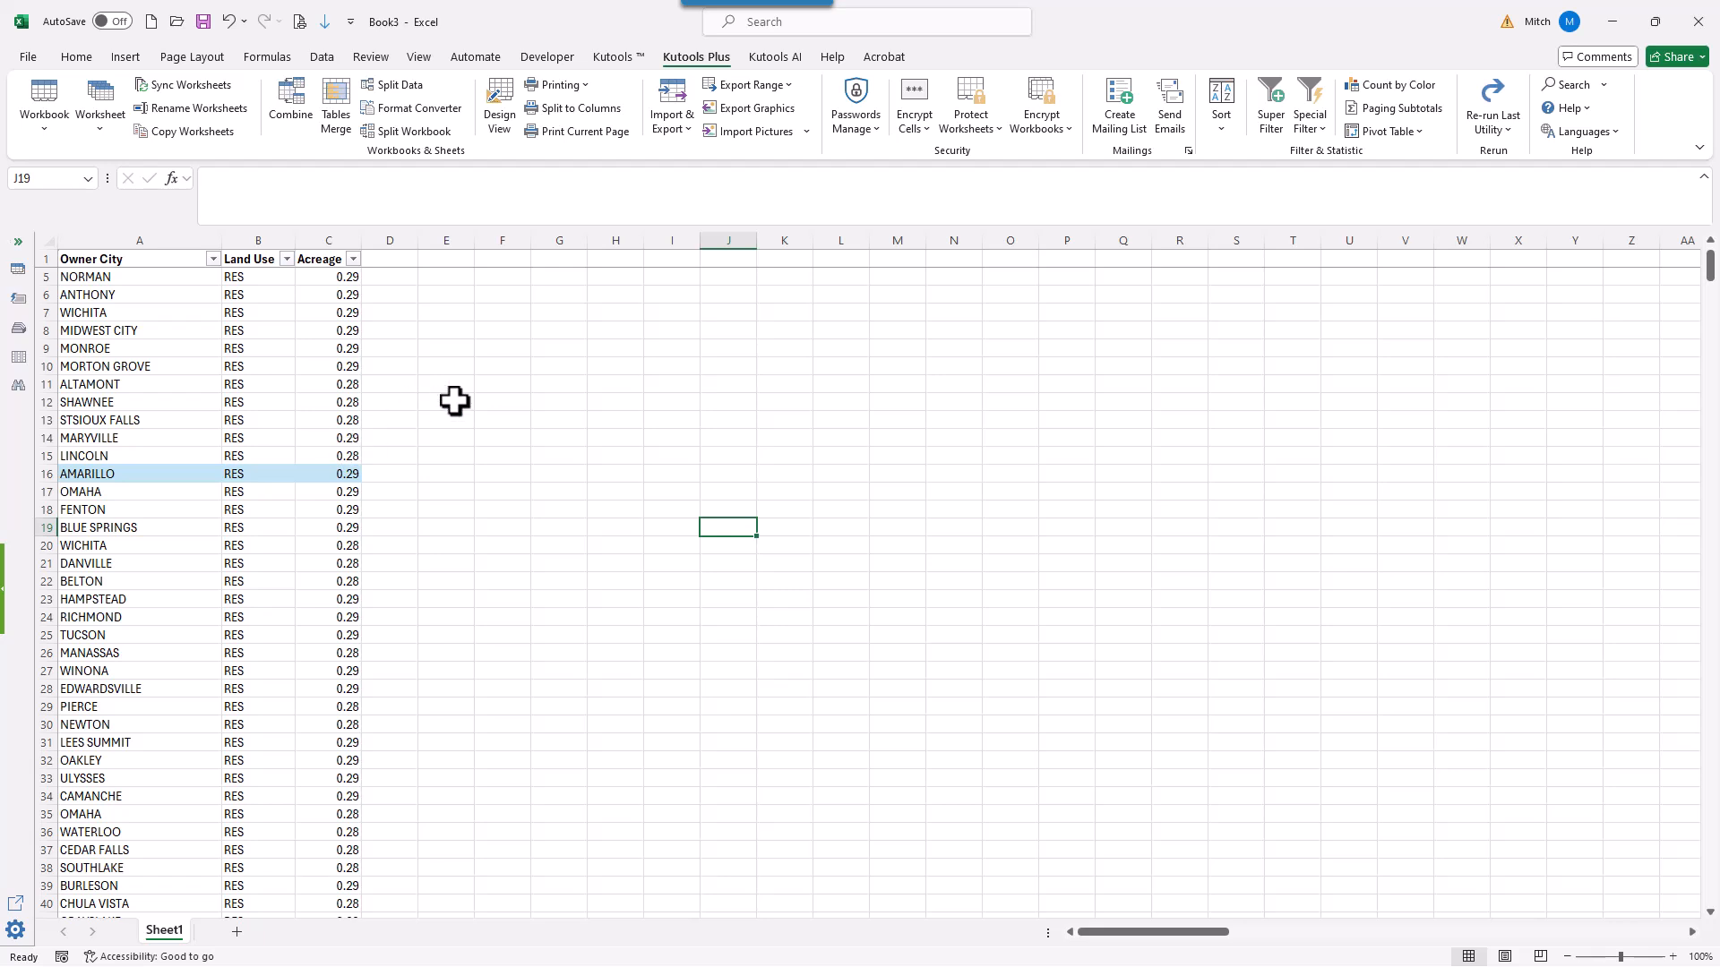
left_click(265, 345)
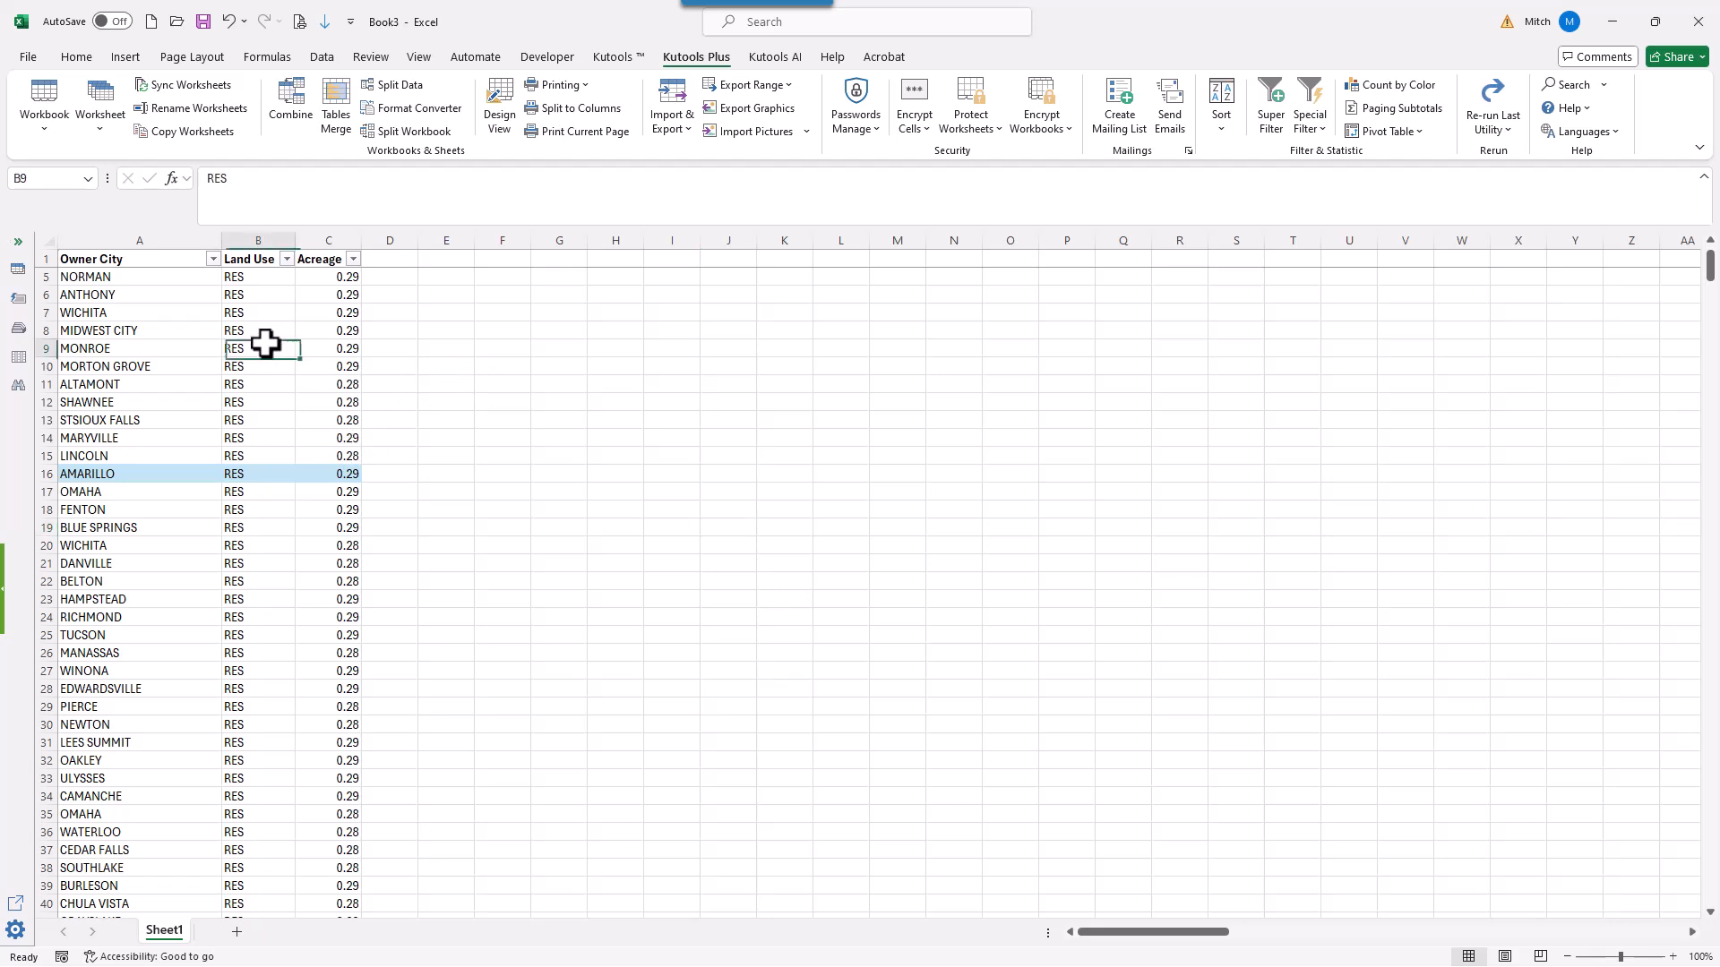
left_click(396, 87)
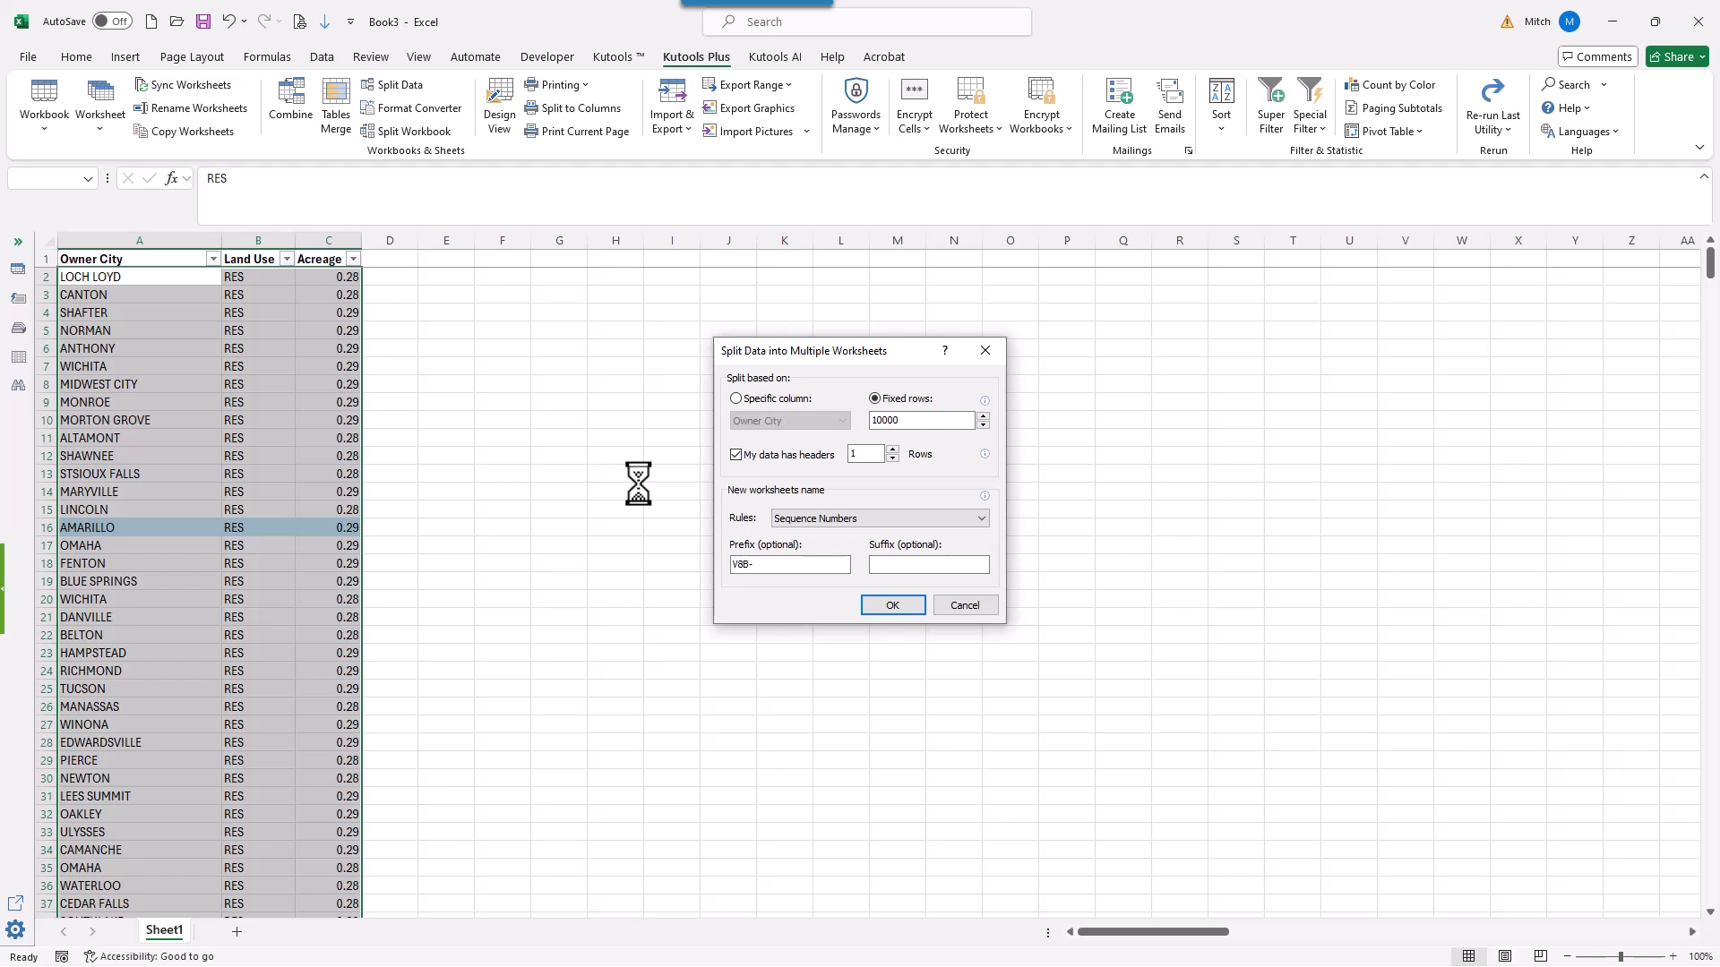
left_click(783, 401)
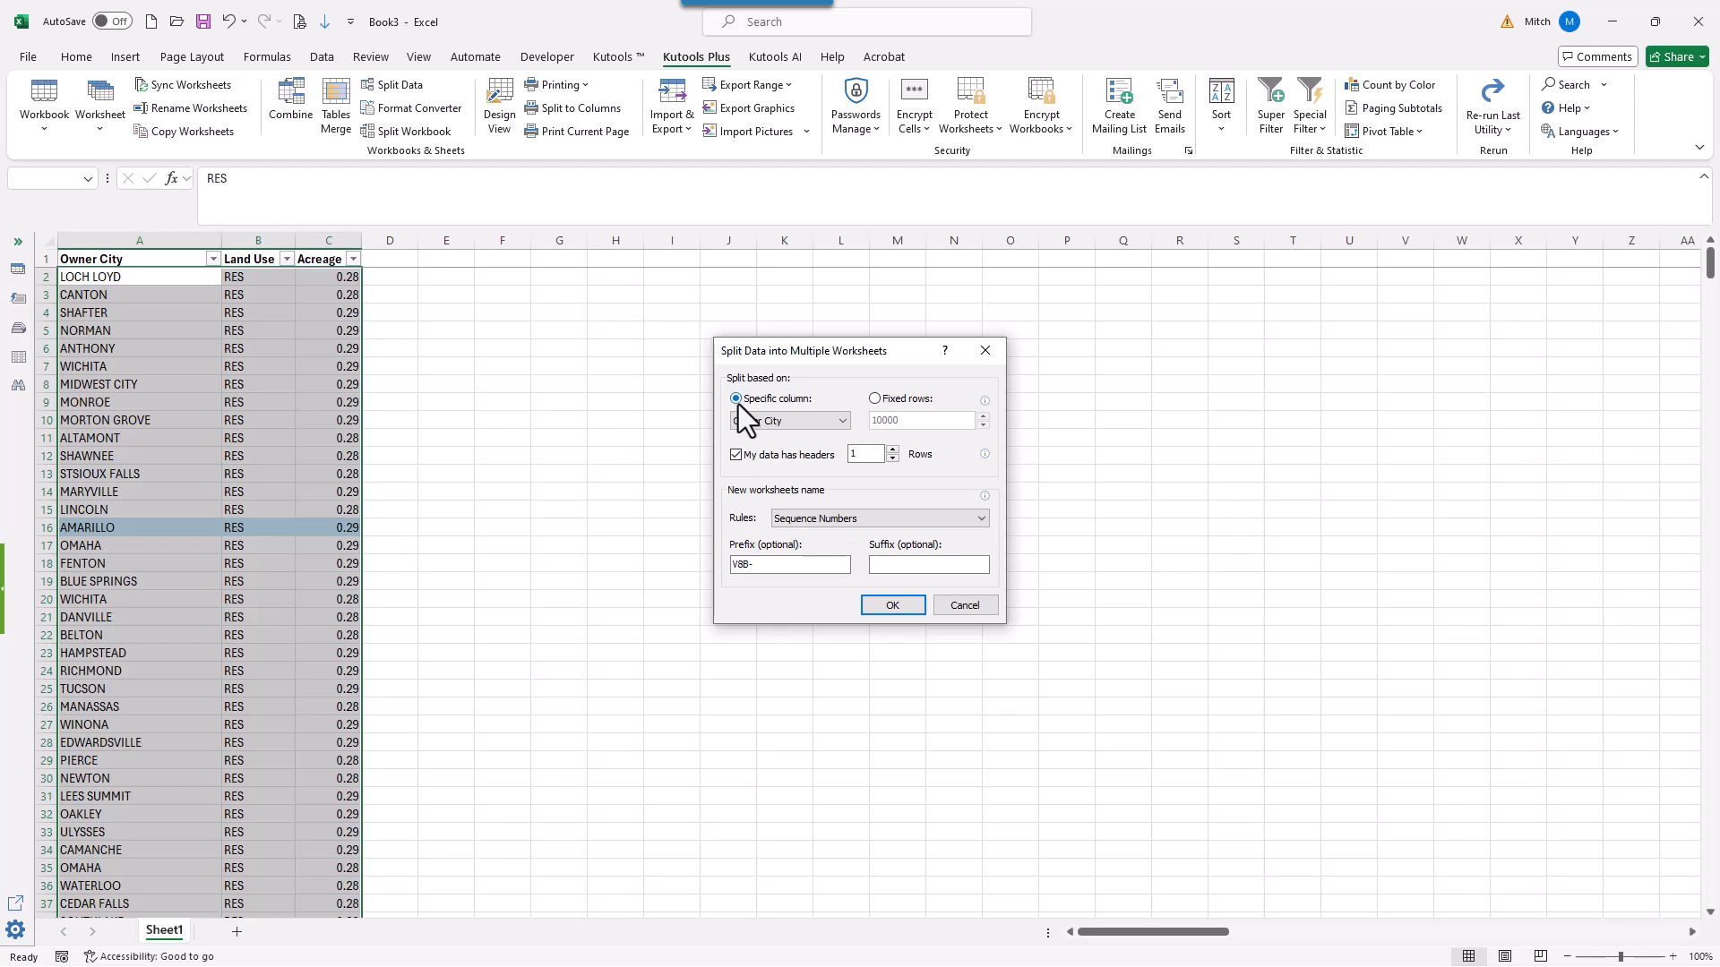
left_click(873, 399)
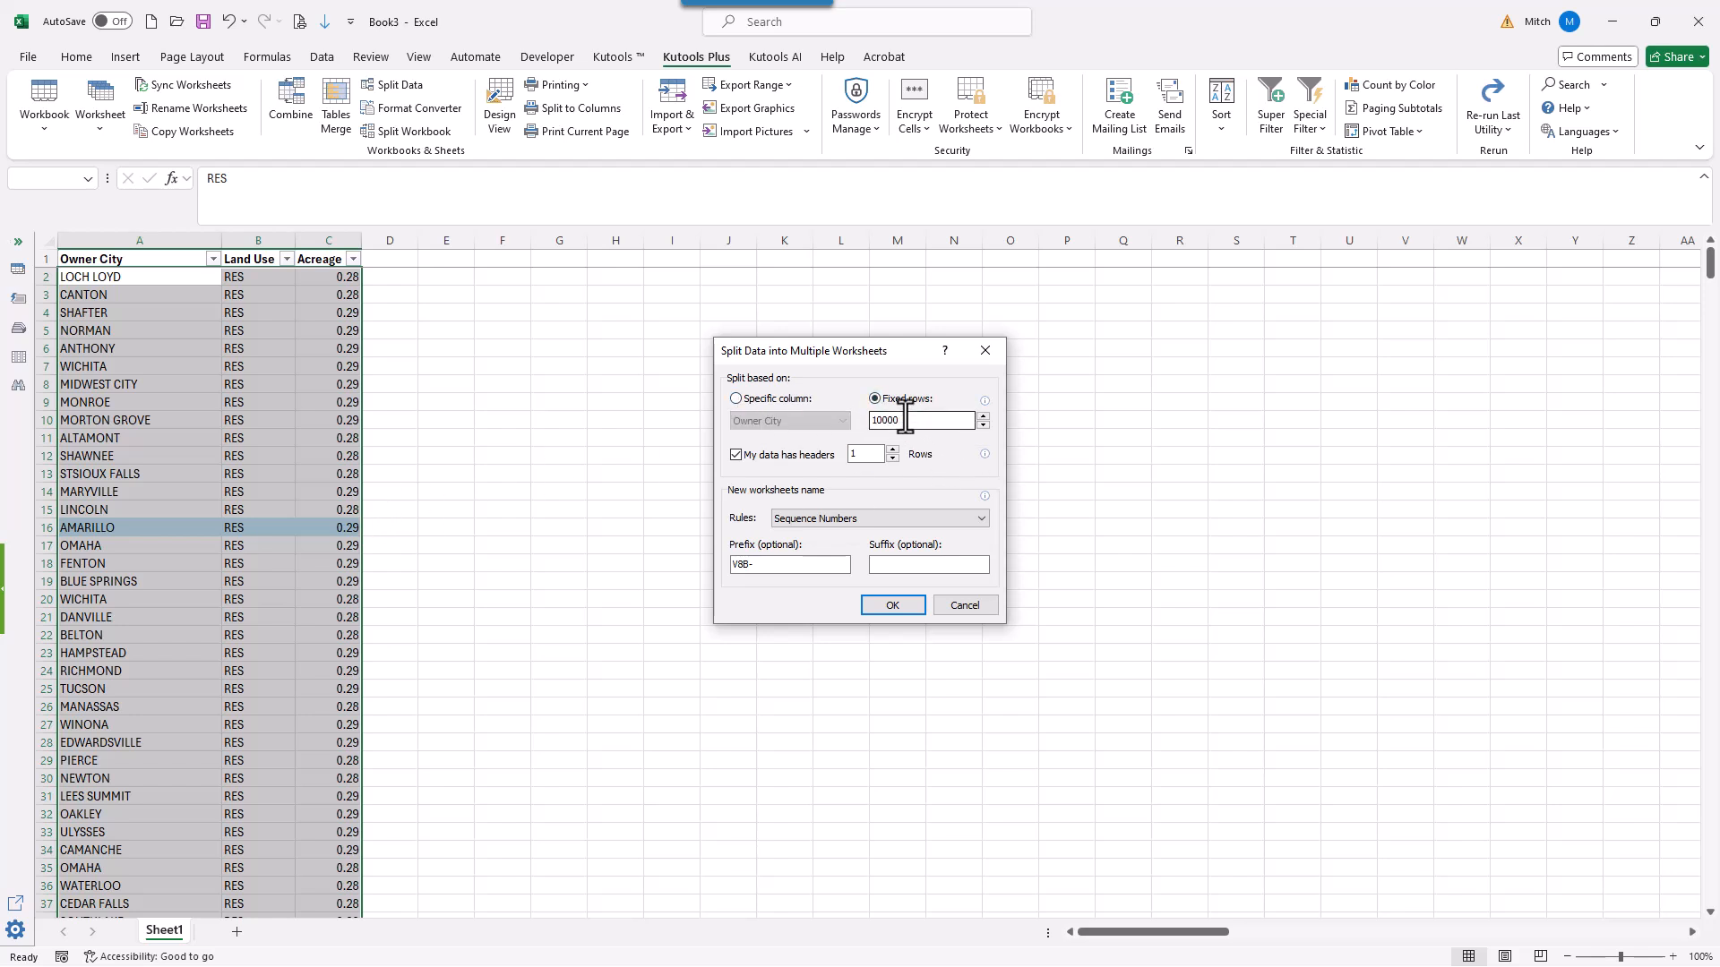
double_click(893, 422)
type("10")
Name the new worksheets by sequence numbers with the prefix TEST- and run the data split.
left_click(879, 521)
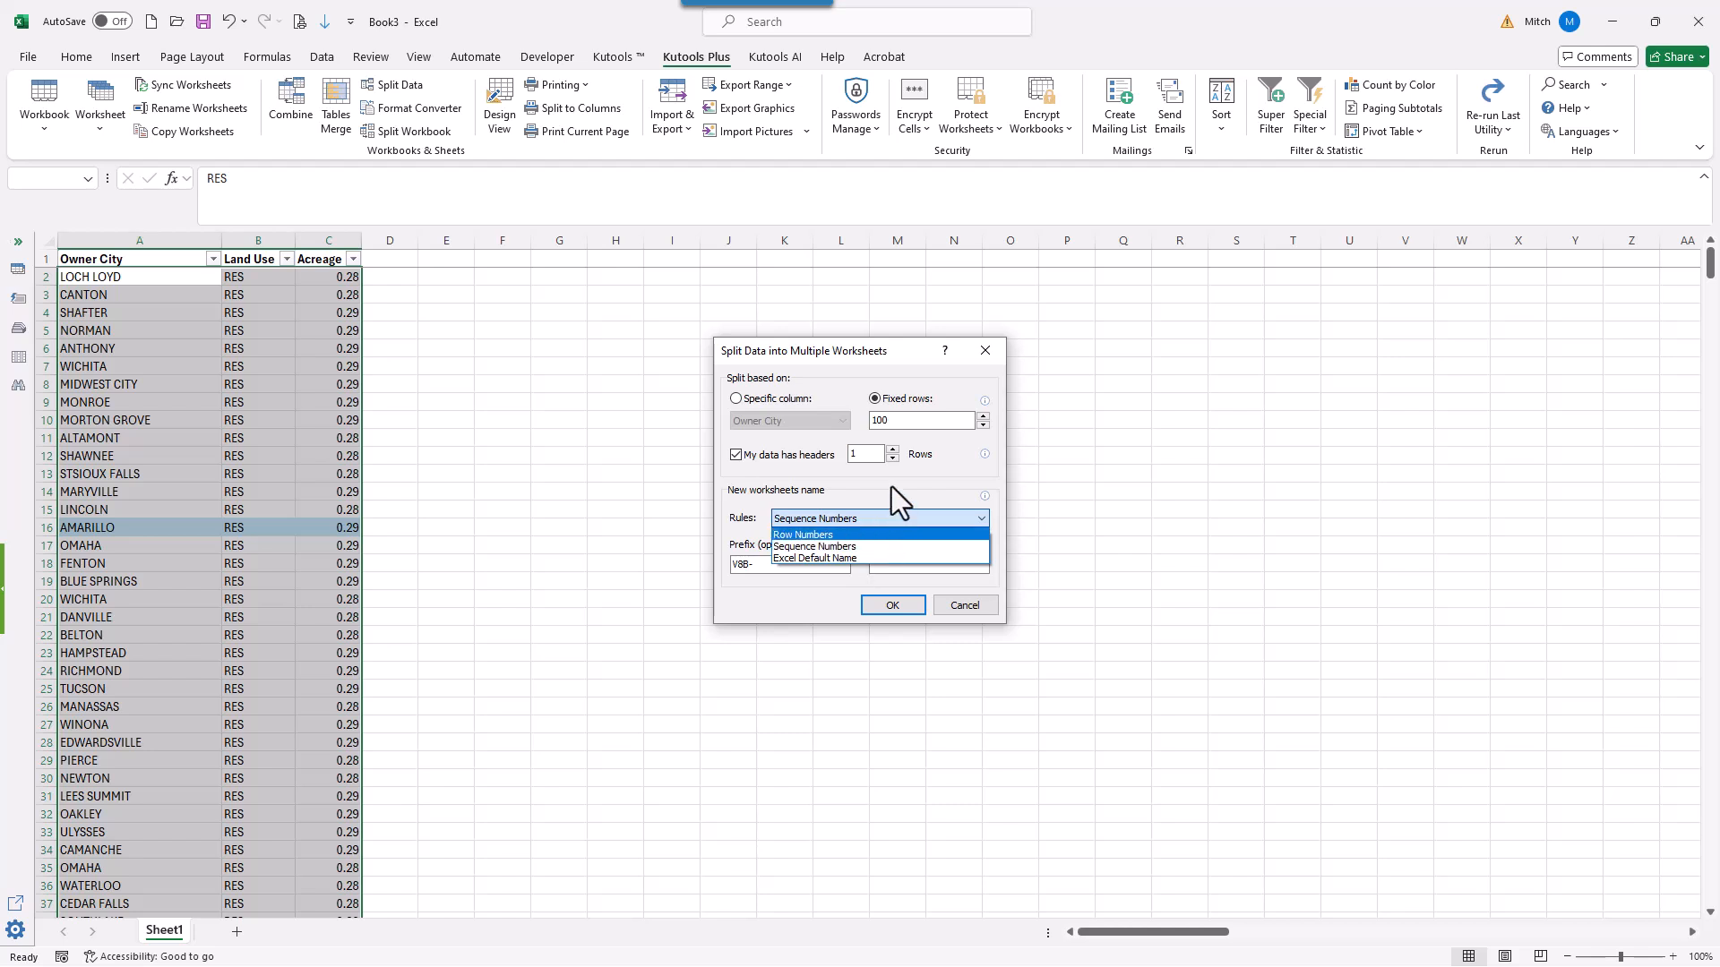
left_click(887, 487)
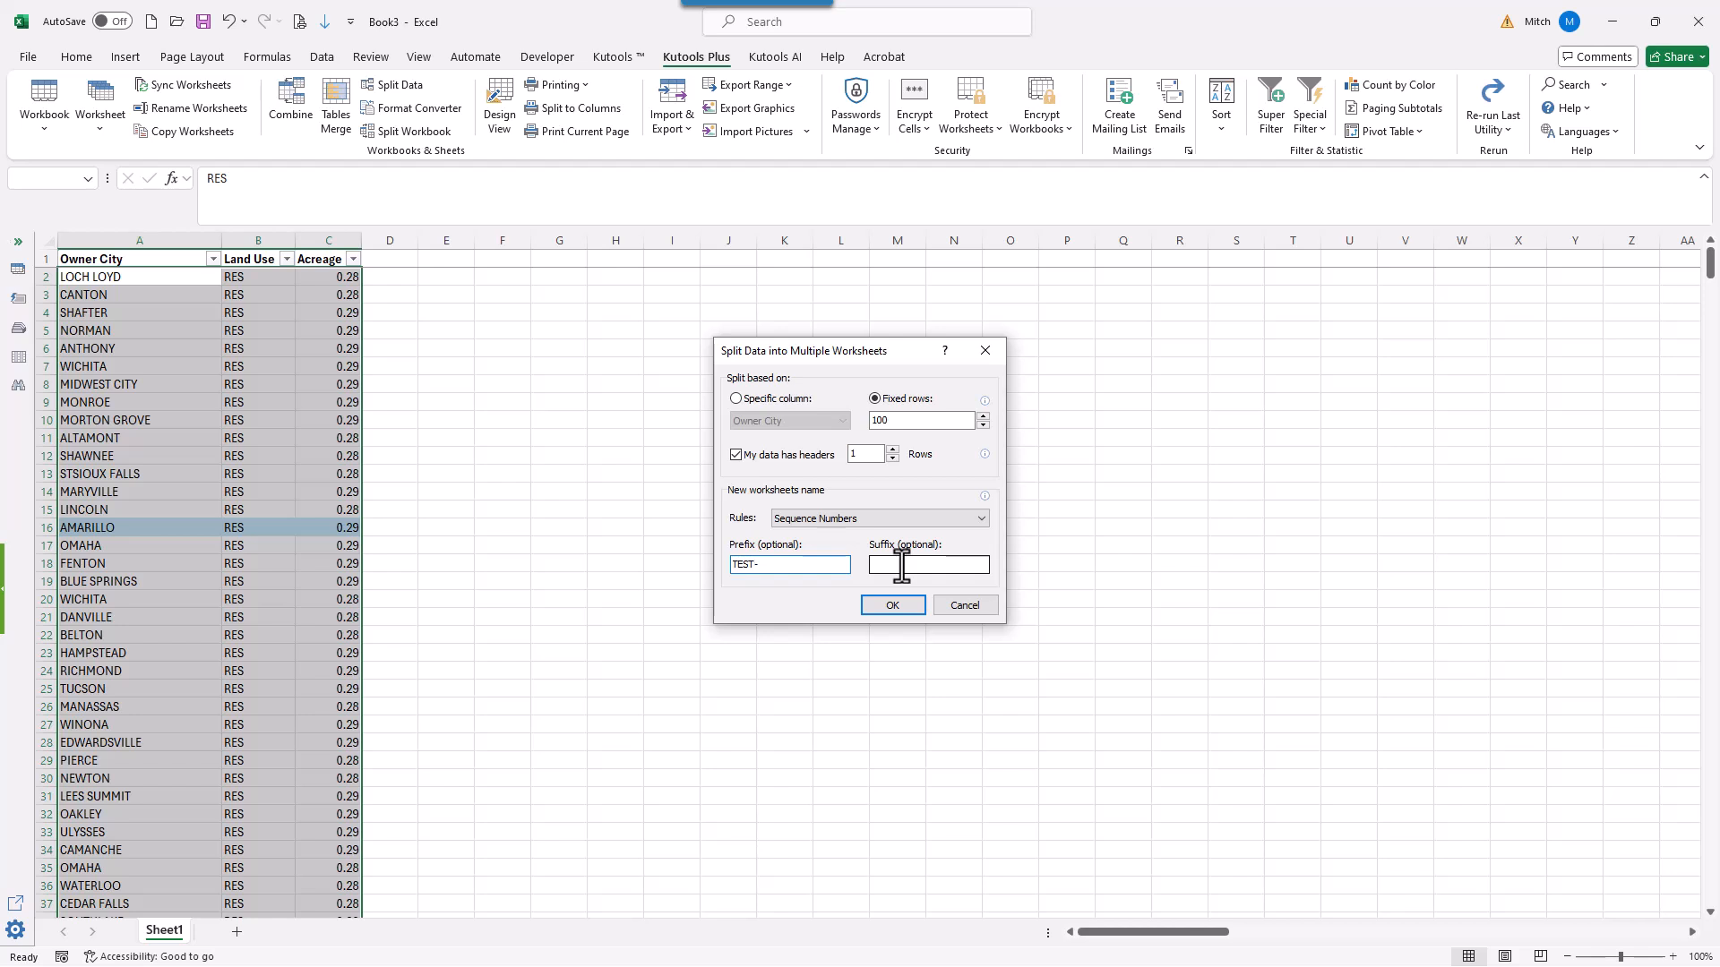
left_click(905, 605)
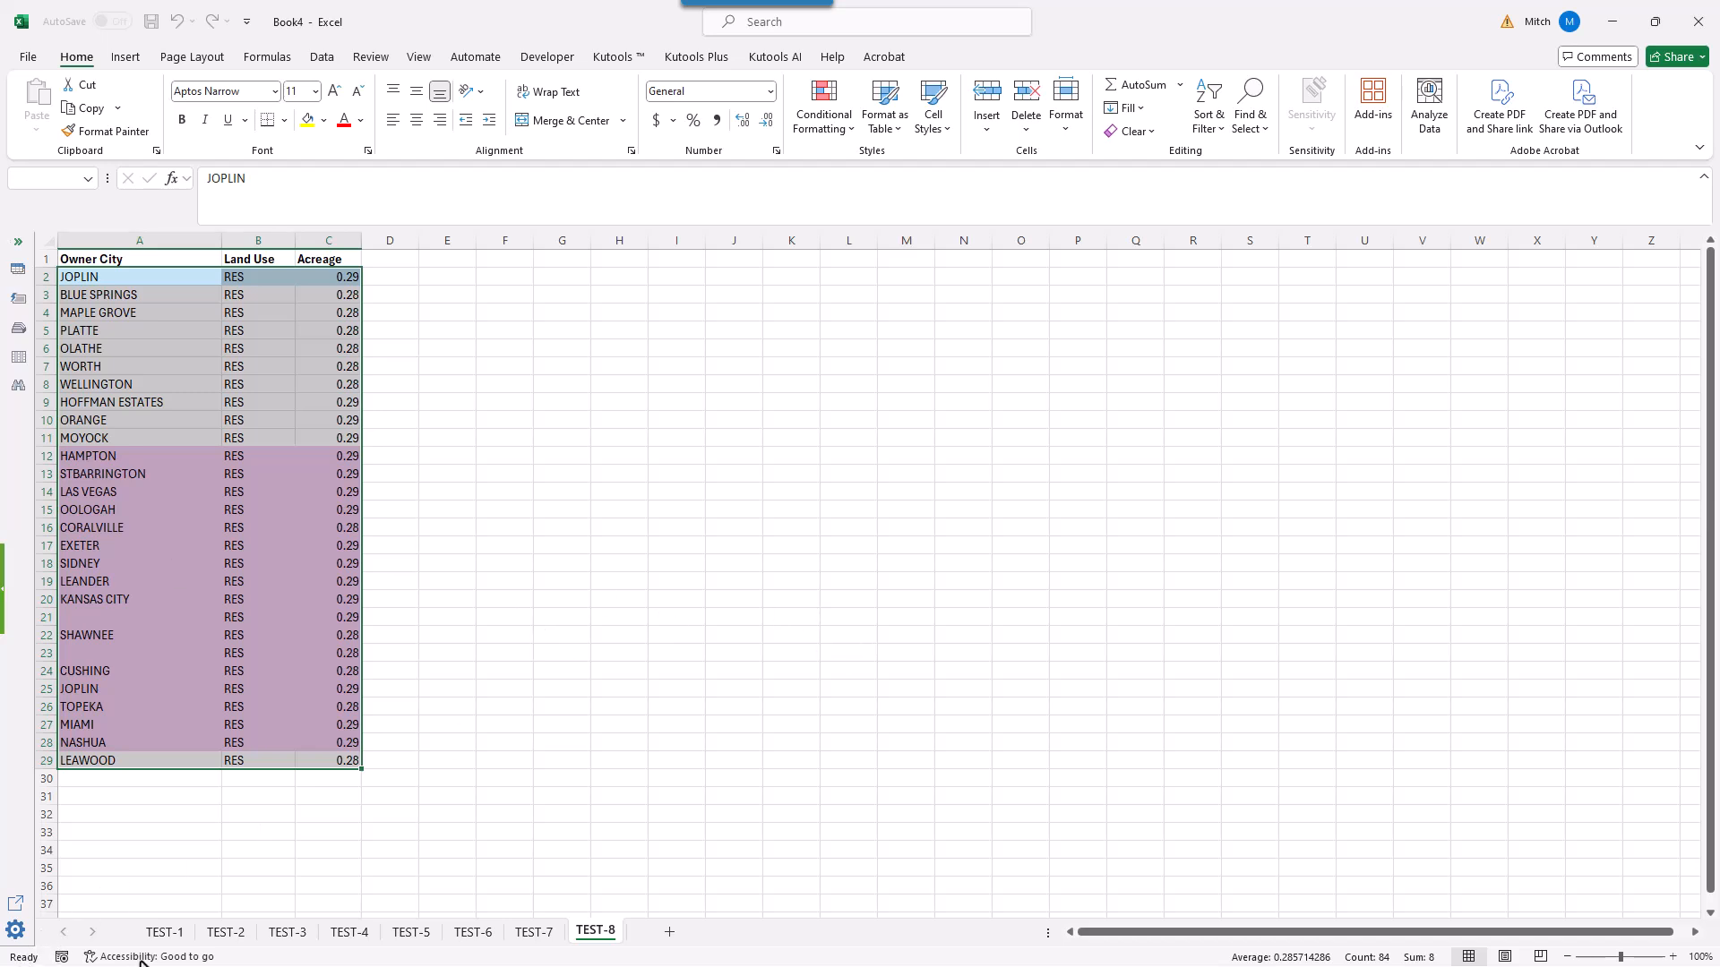
Check the TEST-1 worksheet against the original data in Book3 and return to the split workbook.
left_click(168, 932)
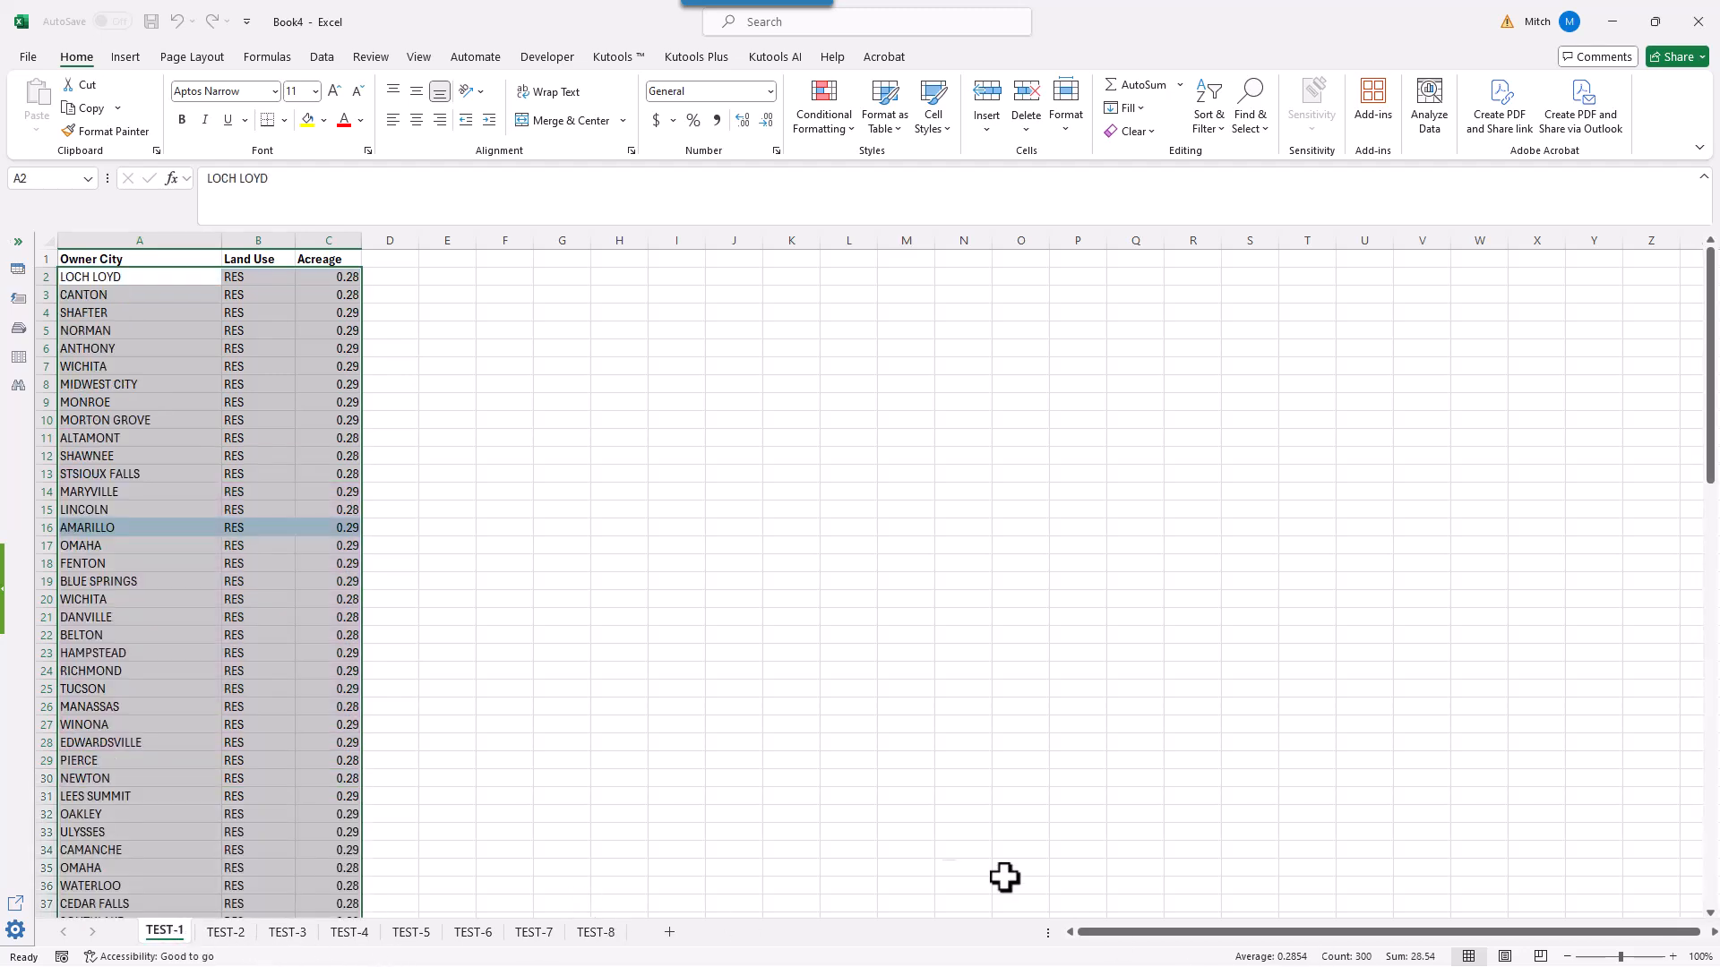
key("alt+Tab")
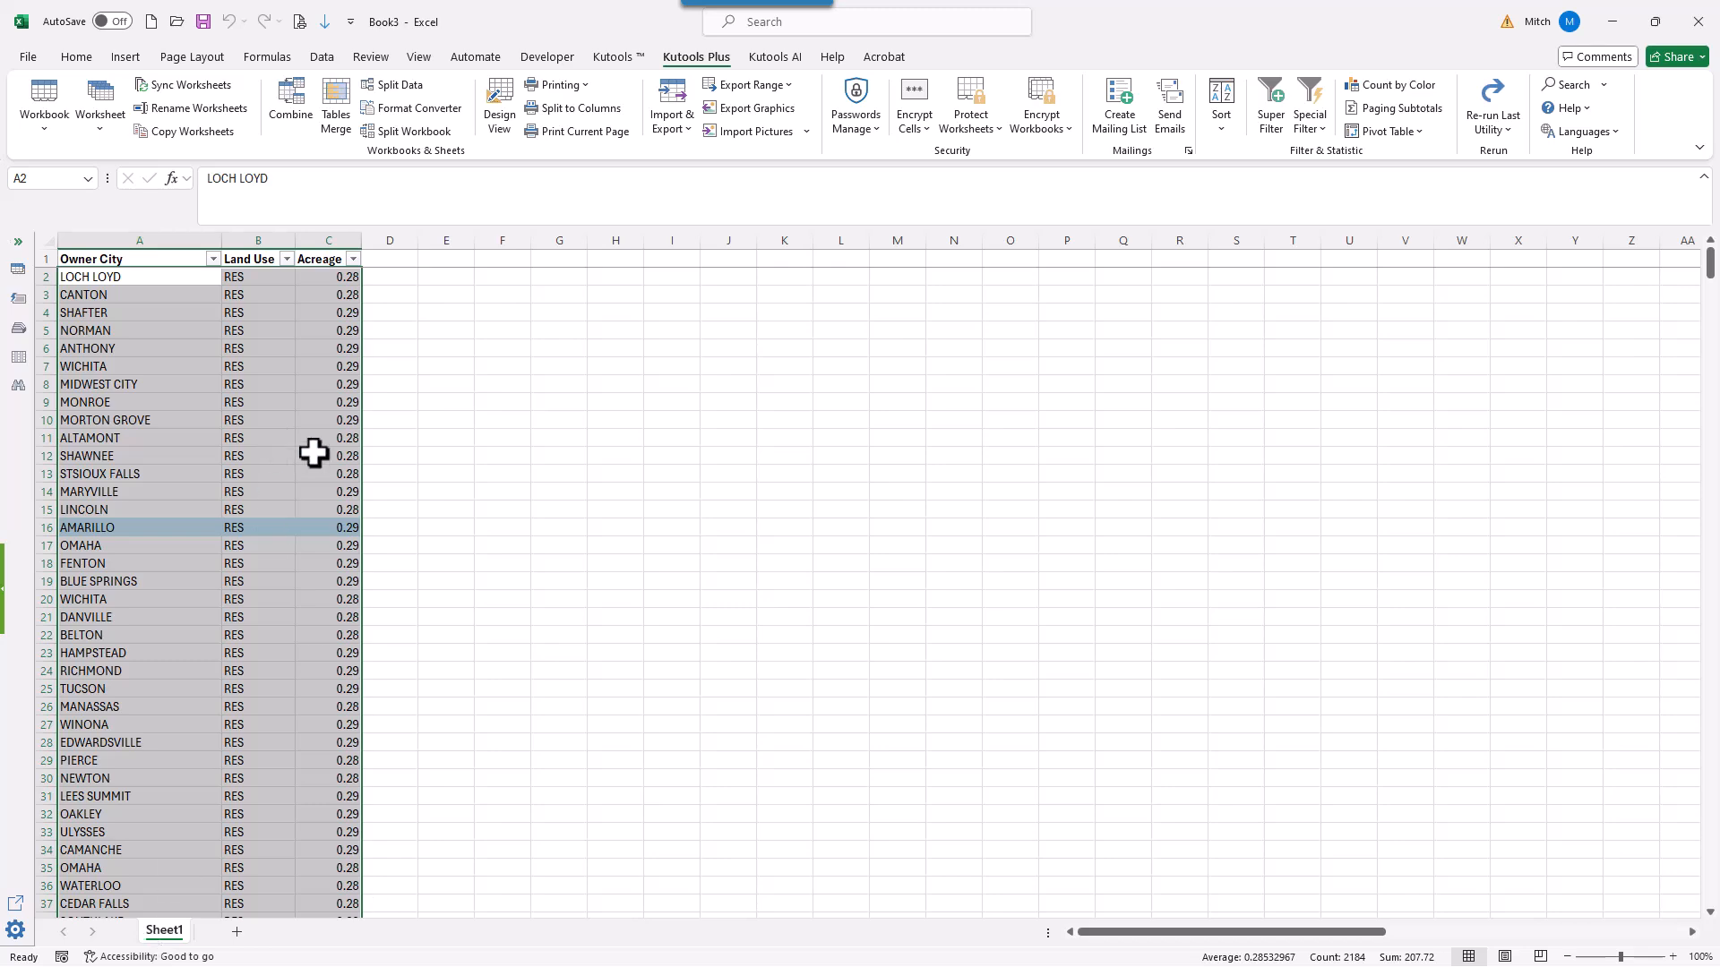
key("alt+Tab")
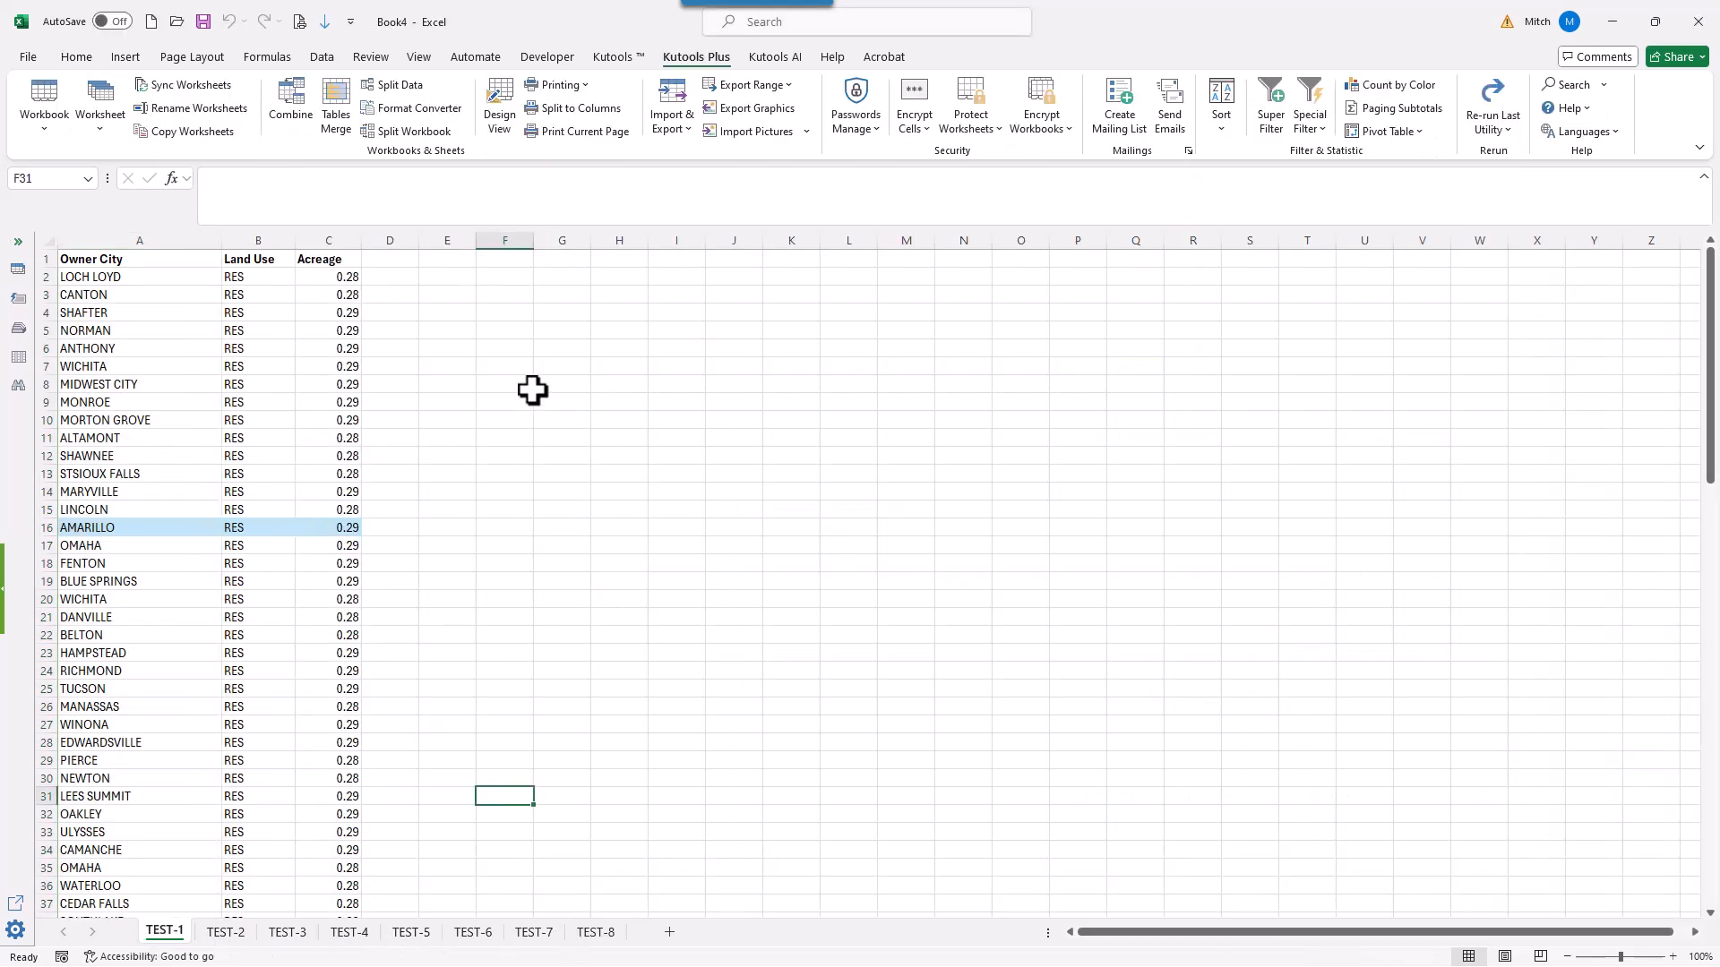
Split the workbook's worksheets TEST-1 to TEST-8 into separate CSV (Macintosh) files in the Downloads temp1 folder.
left_click(416, 131)
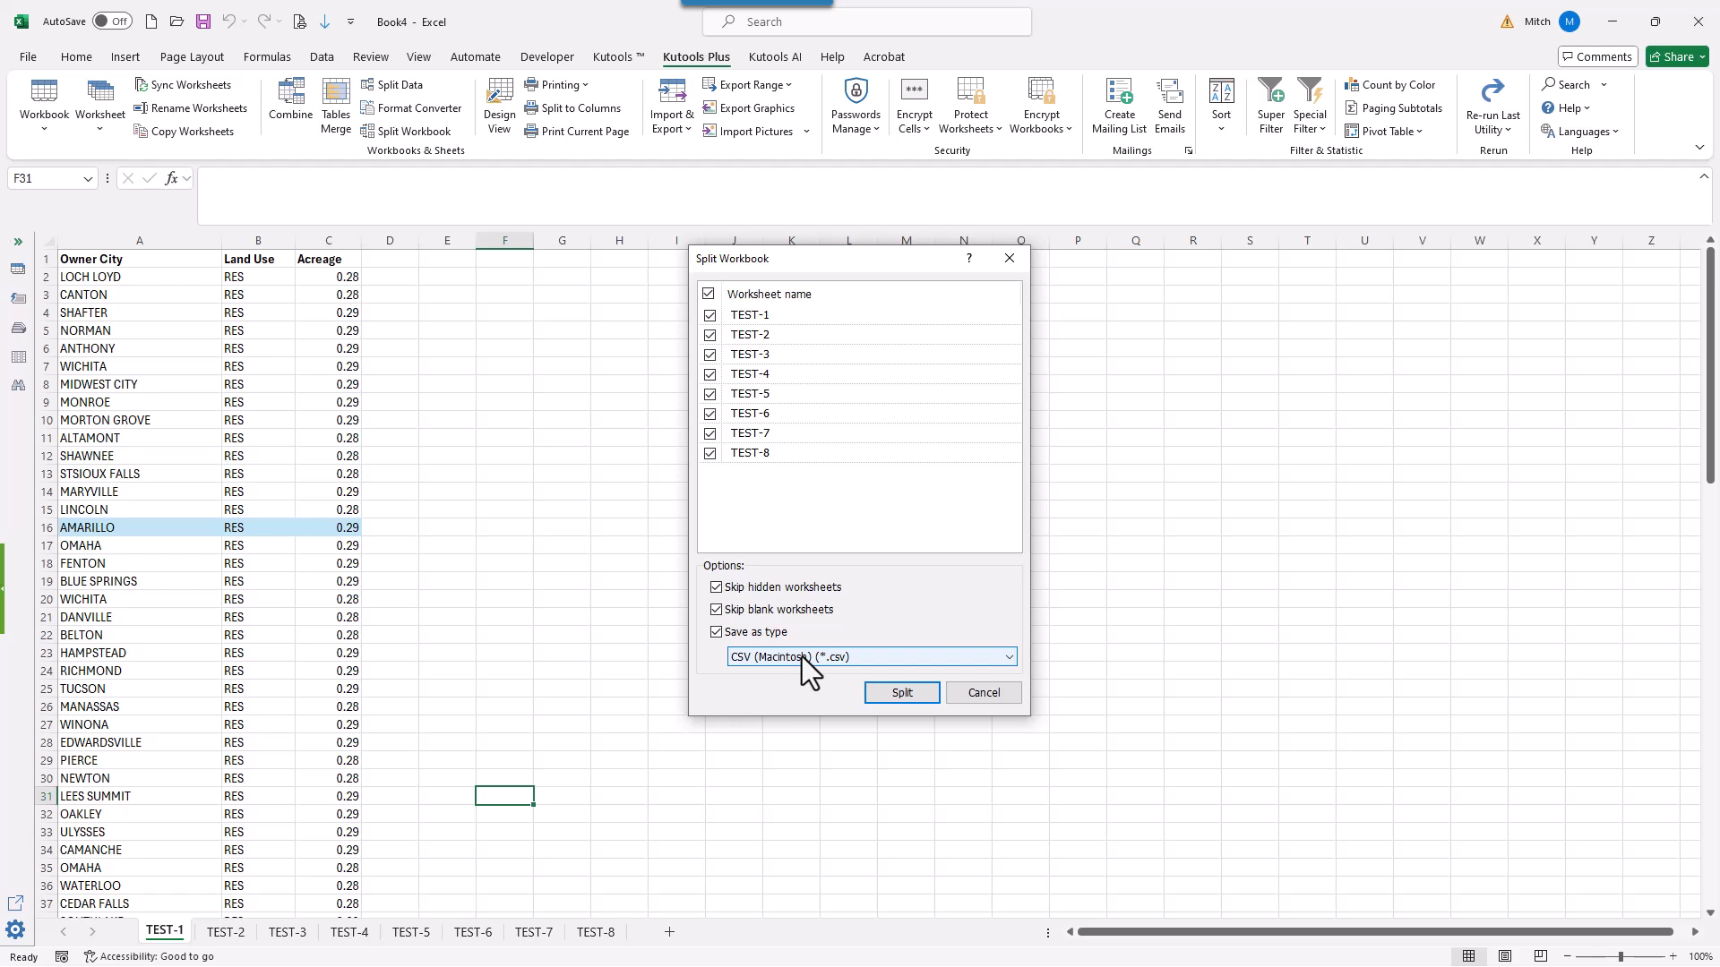
left_click(862, 658)
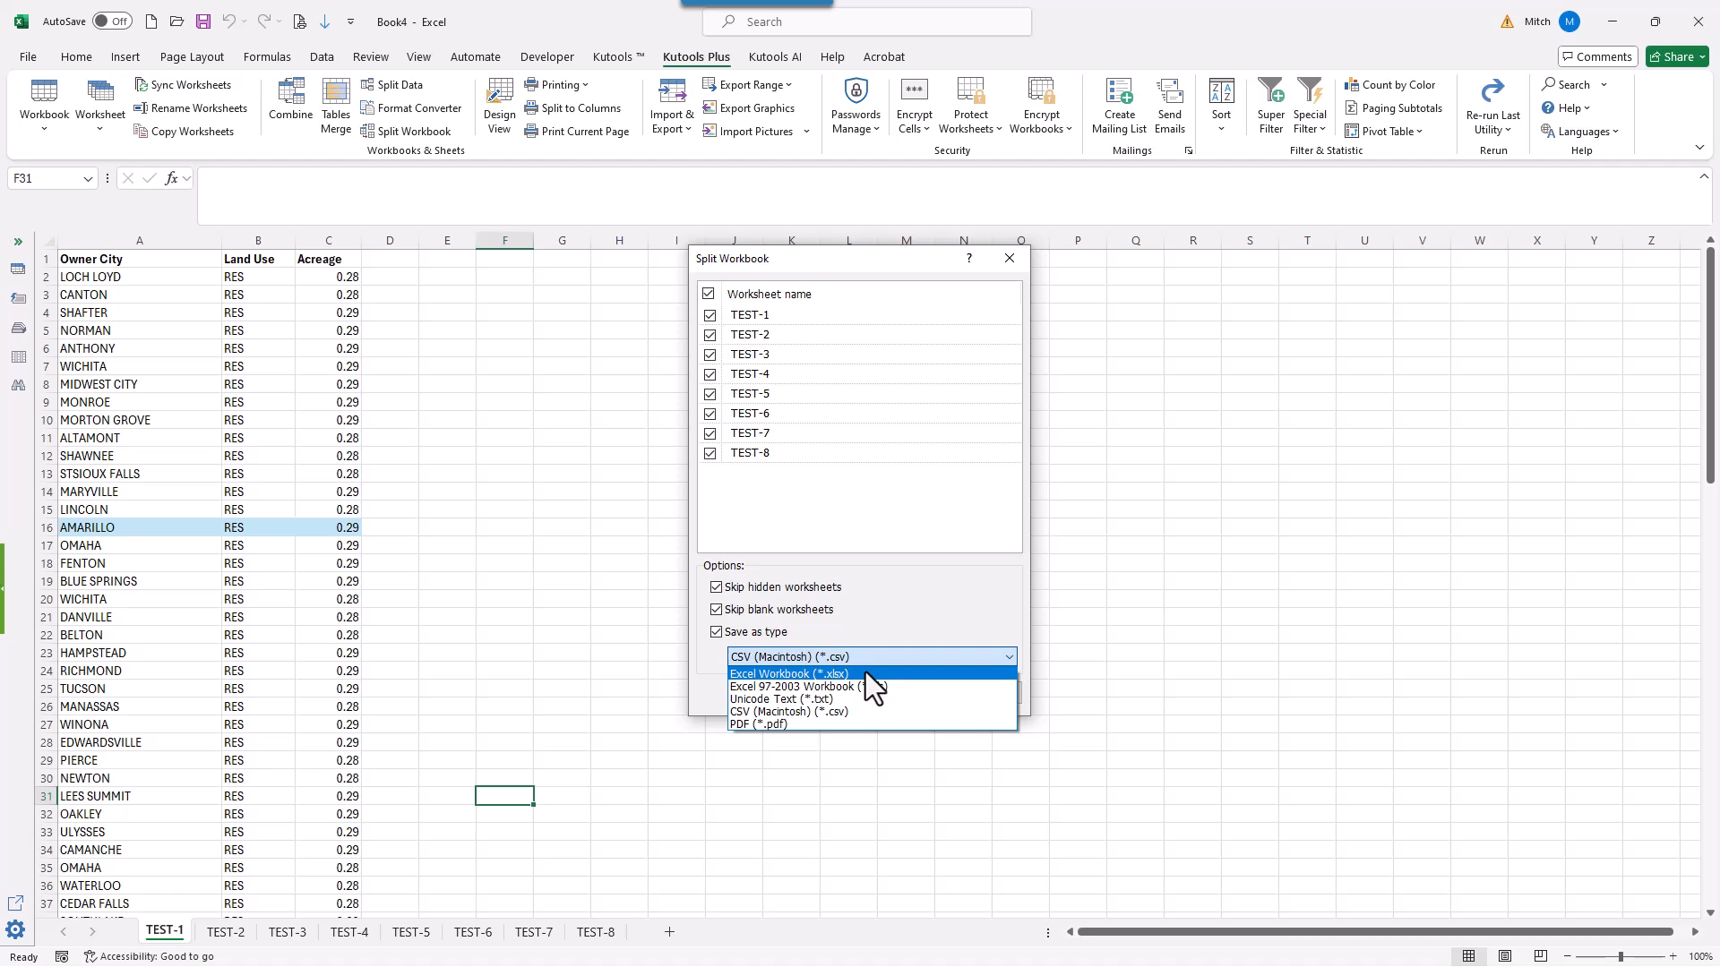
left_click(905, 614)
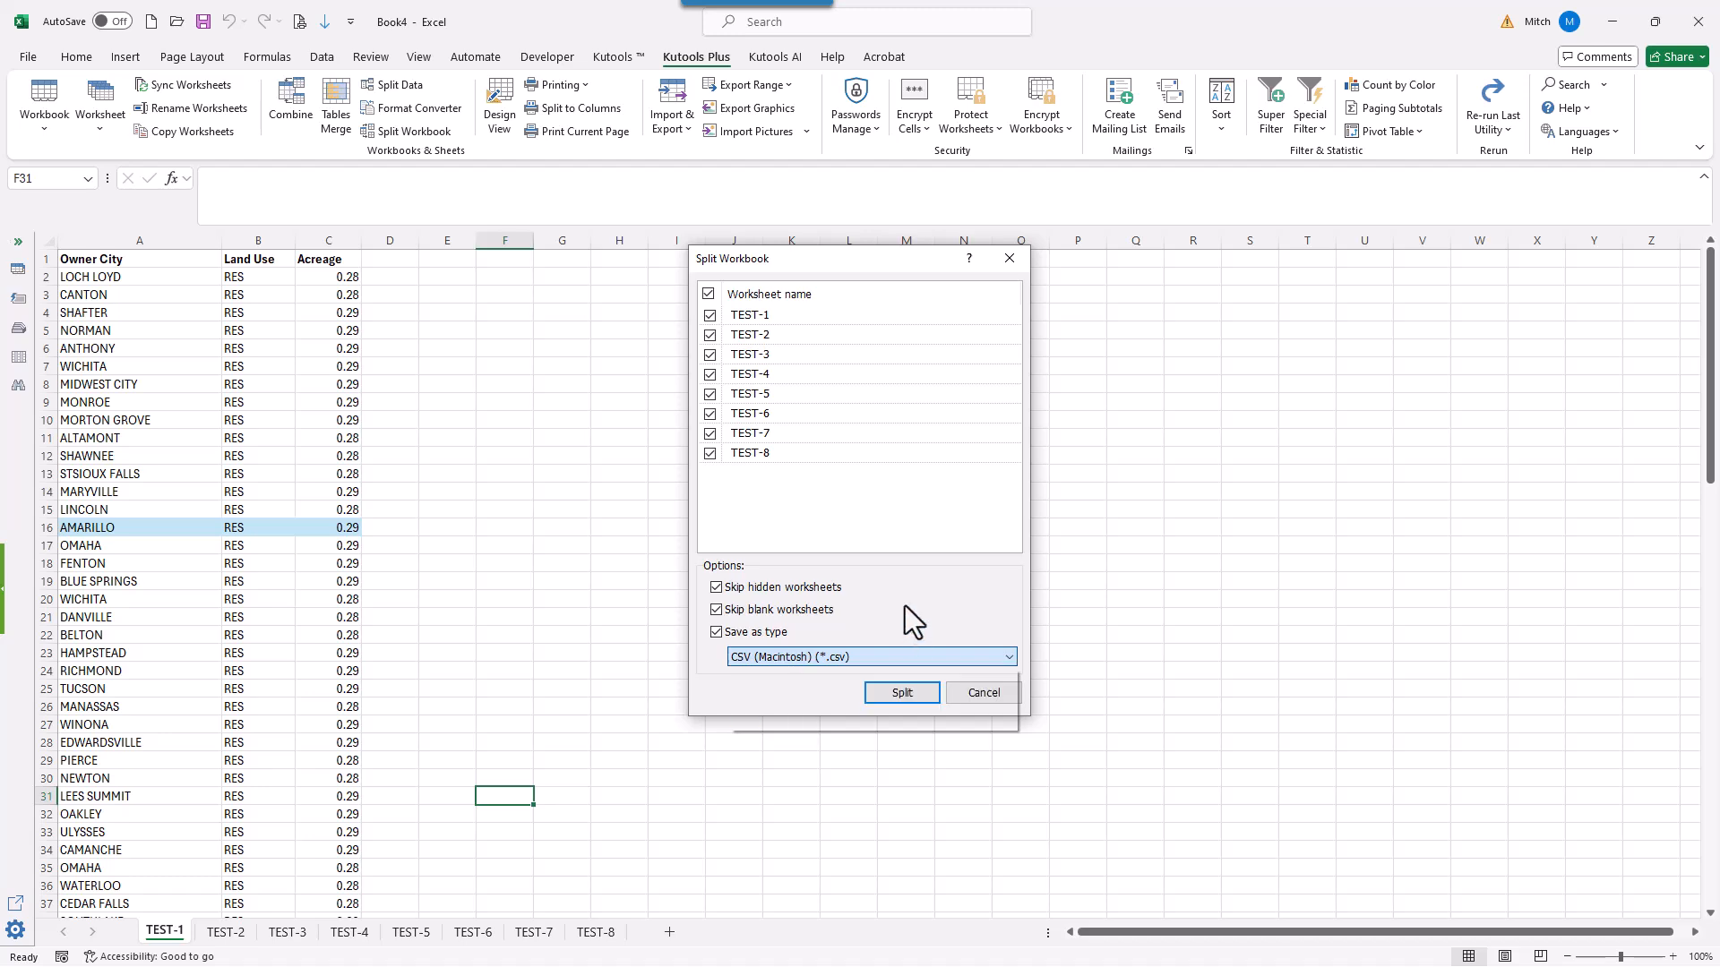
left_click(916, 694)
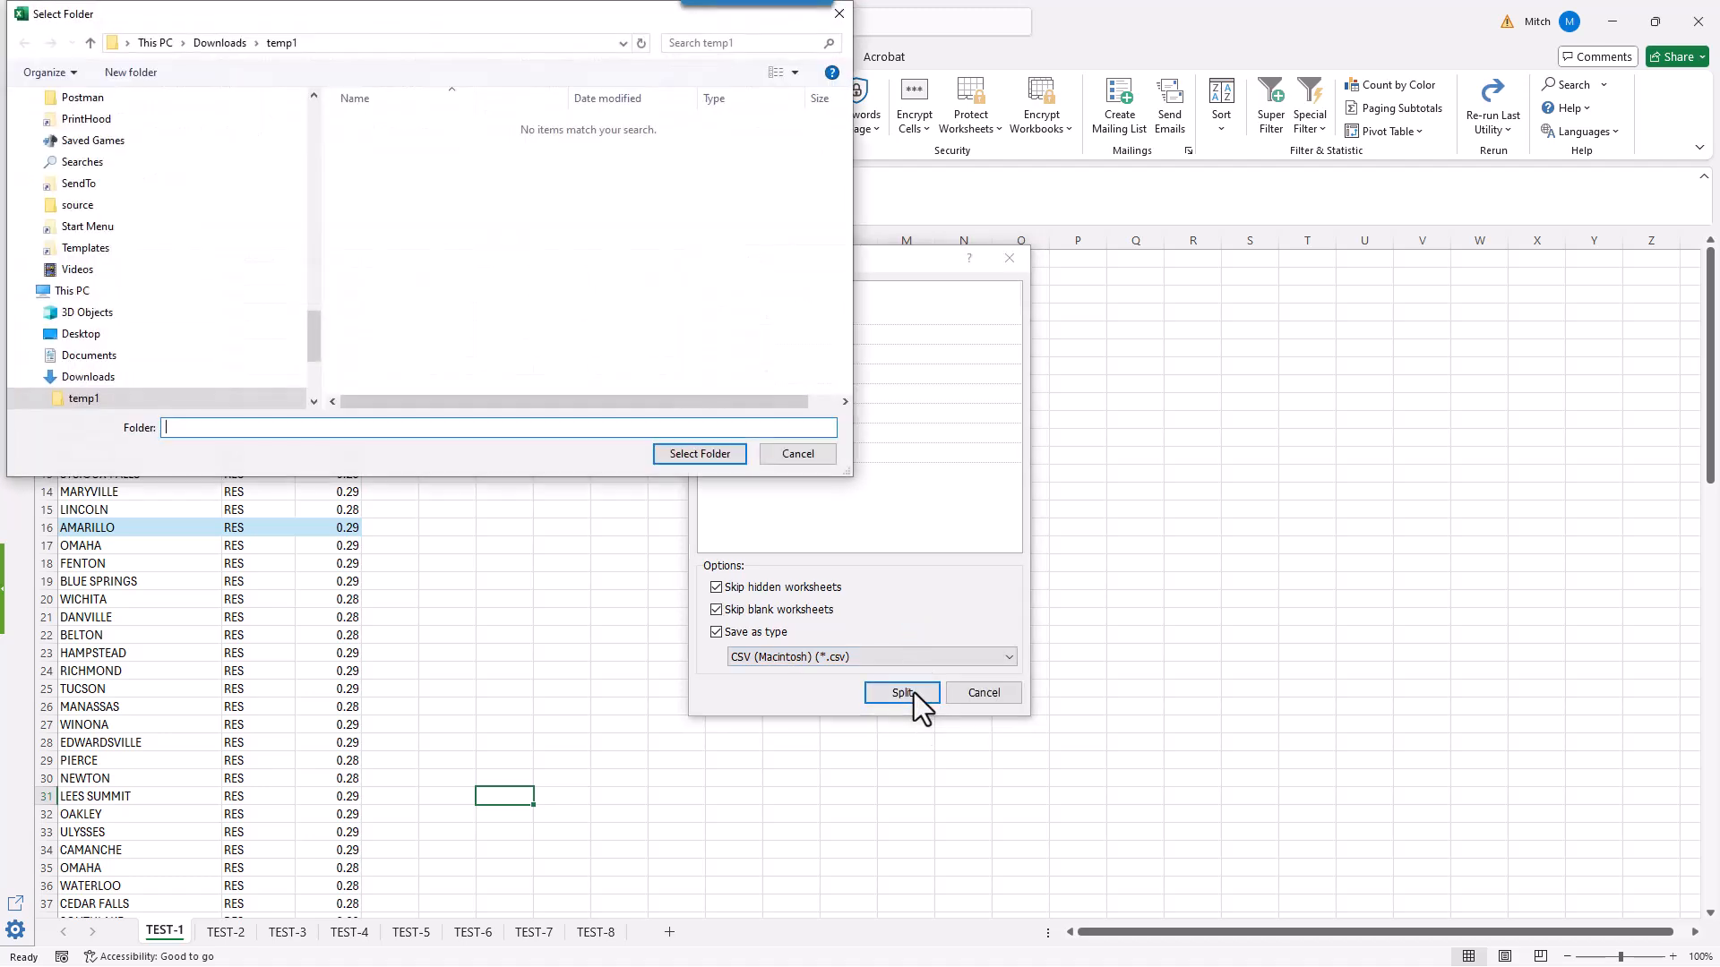
left_click(702, 454)
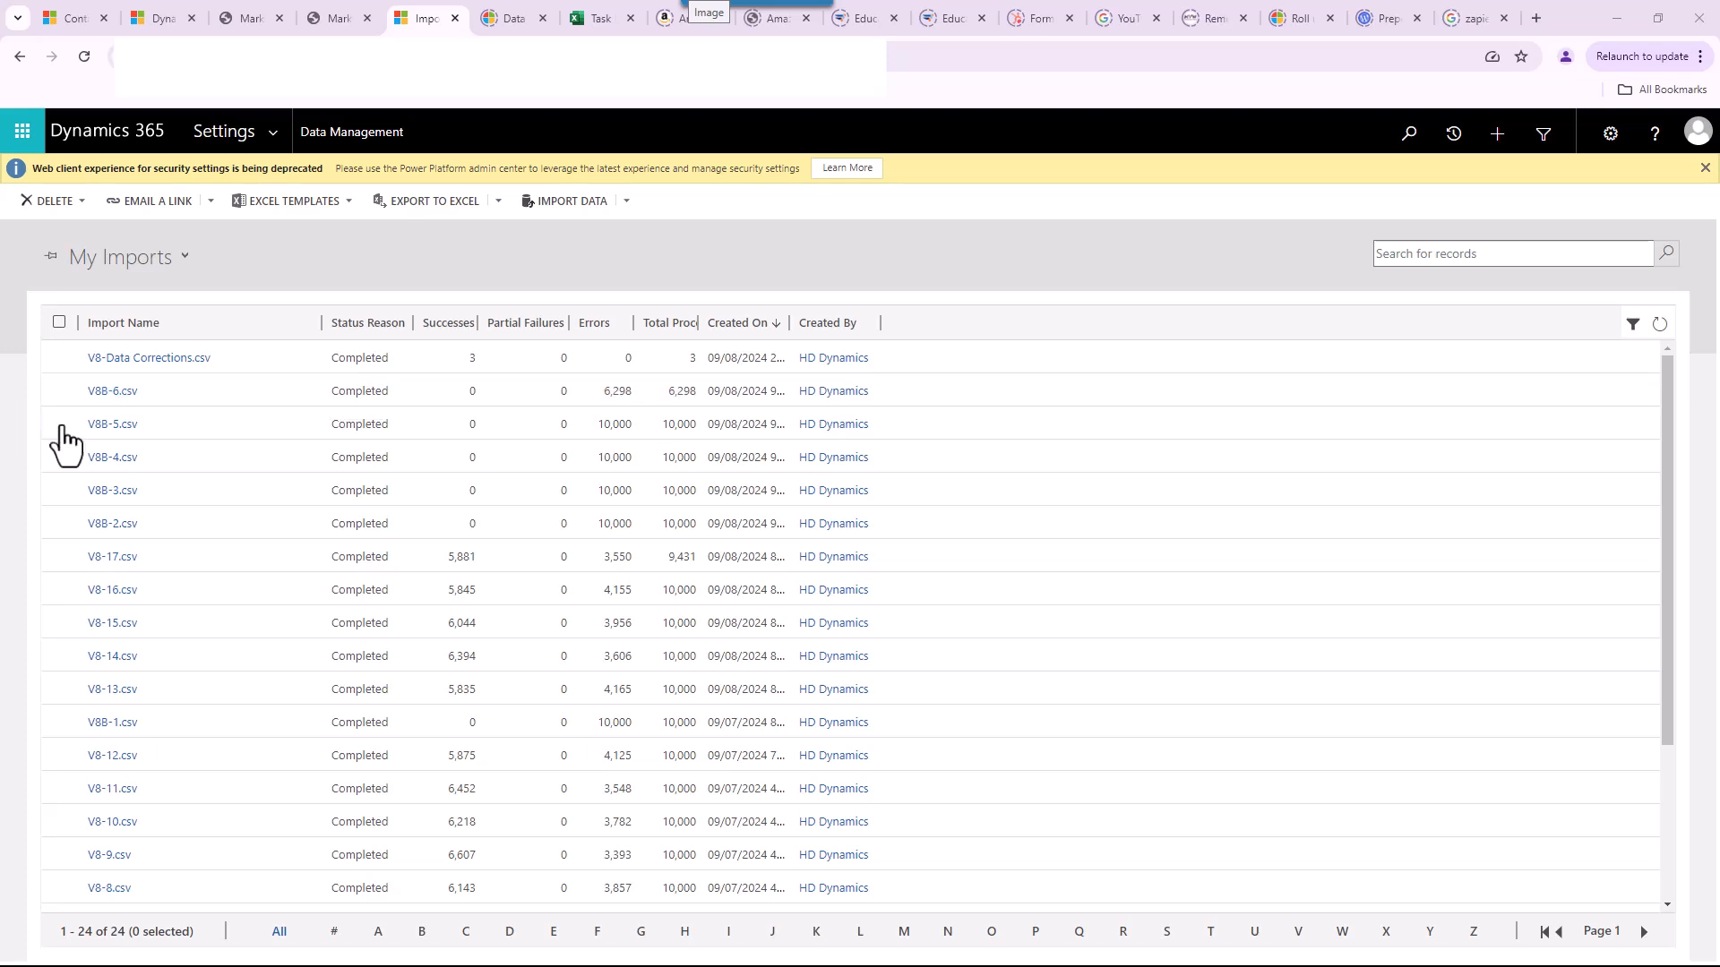
Select the V8B-6.csv import in Dynamics 365 and try to delete all records imported to this entity.
left_click(58, 390)
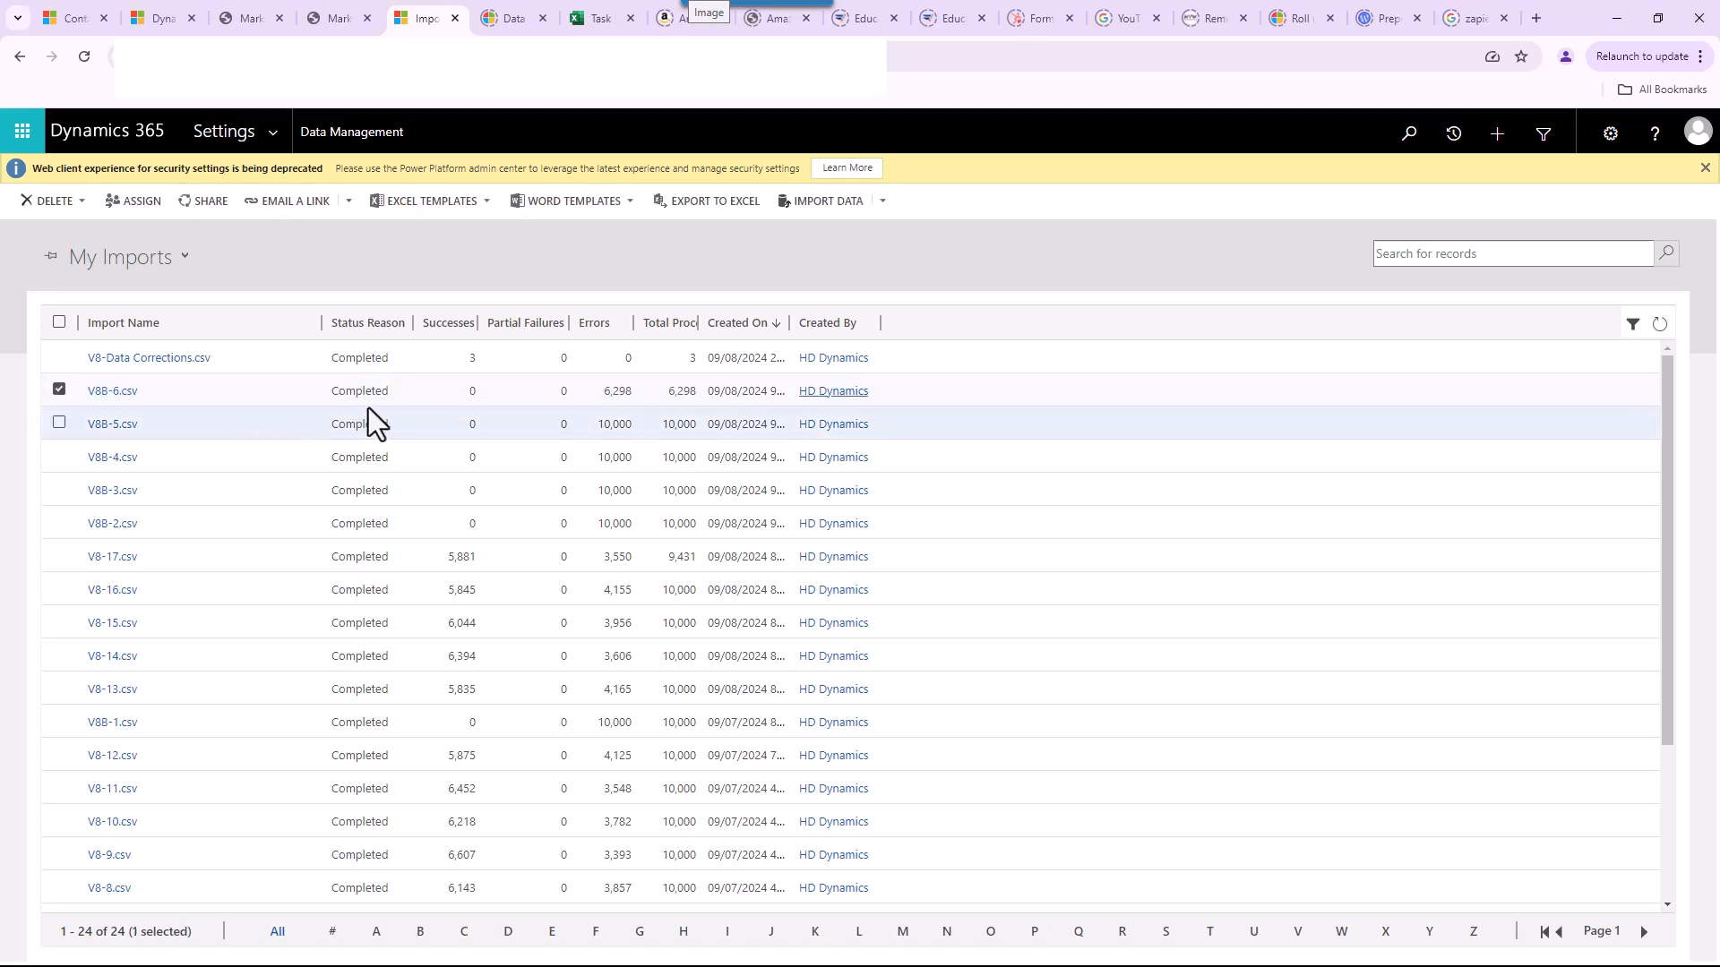
left_click(79, 202)
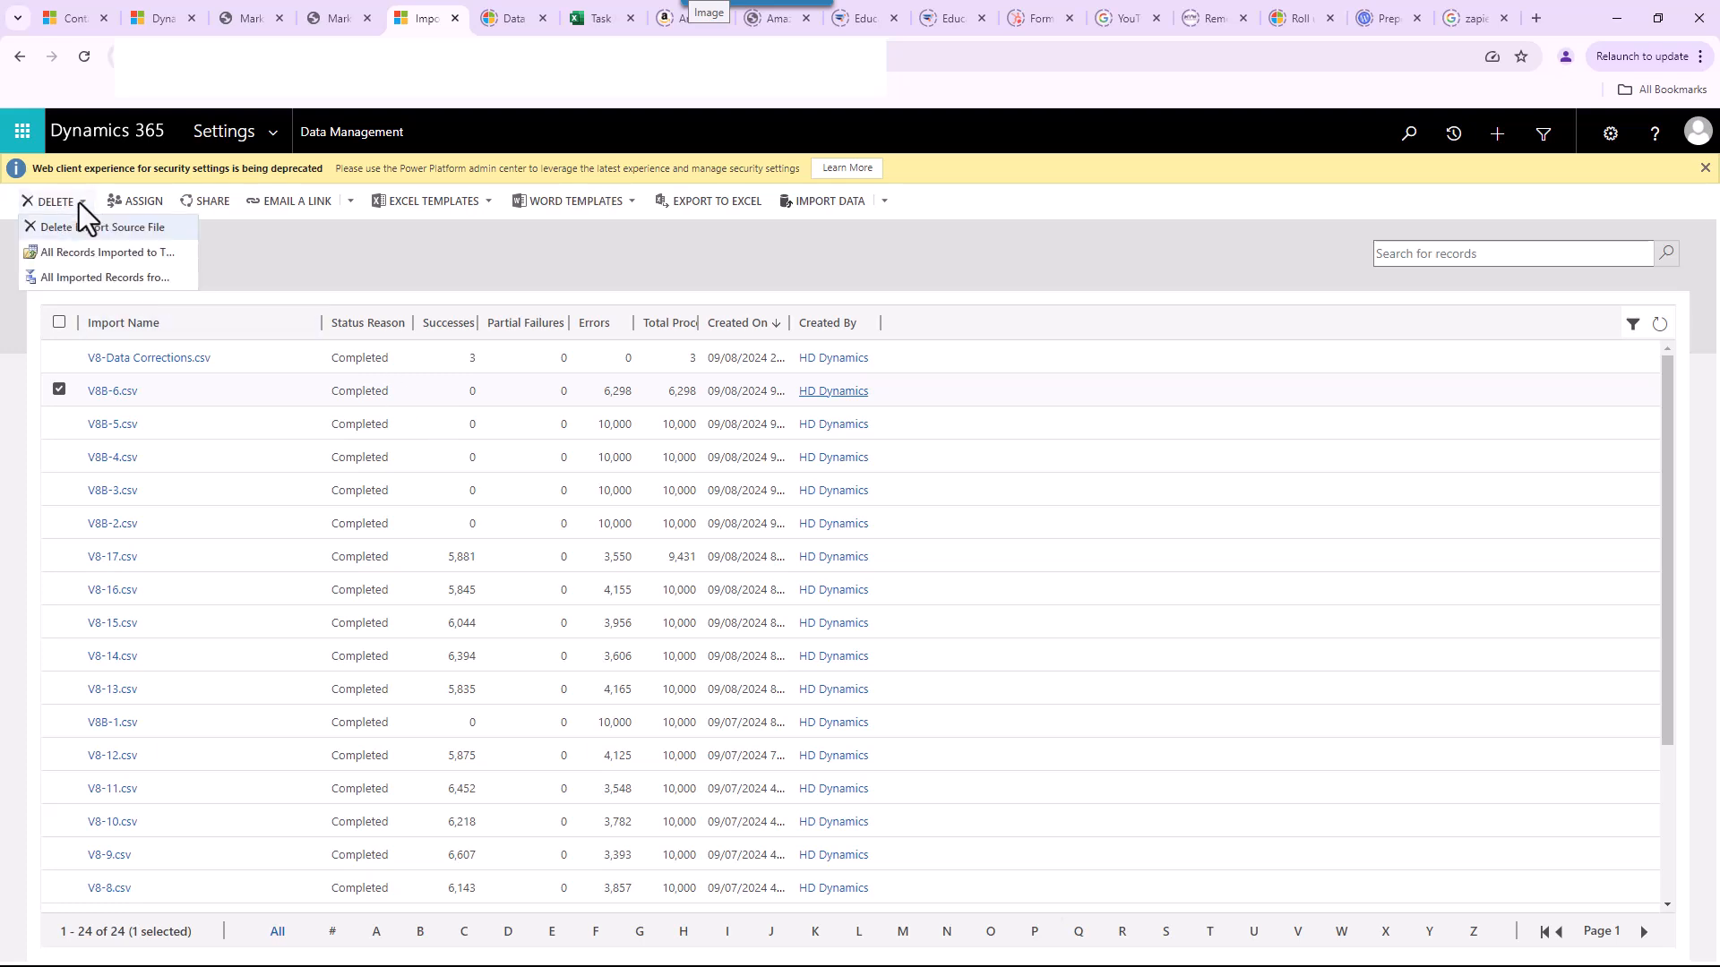
left_click(66, 256)
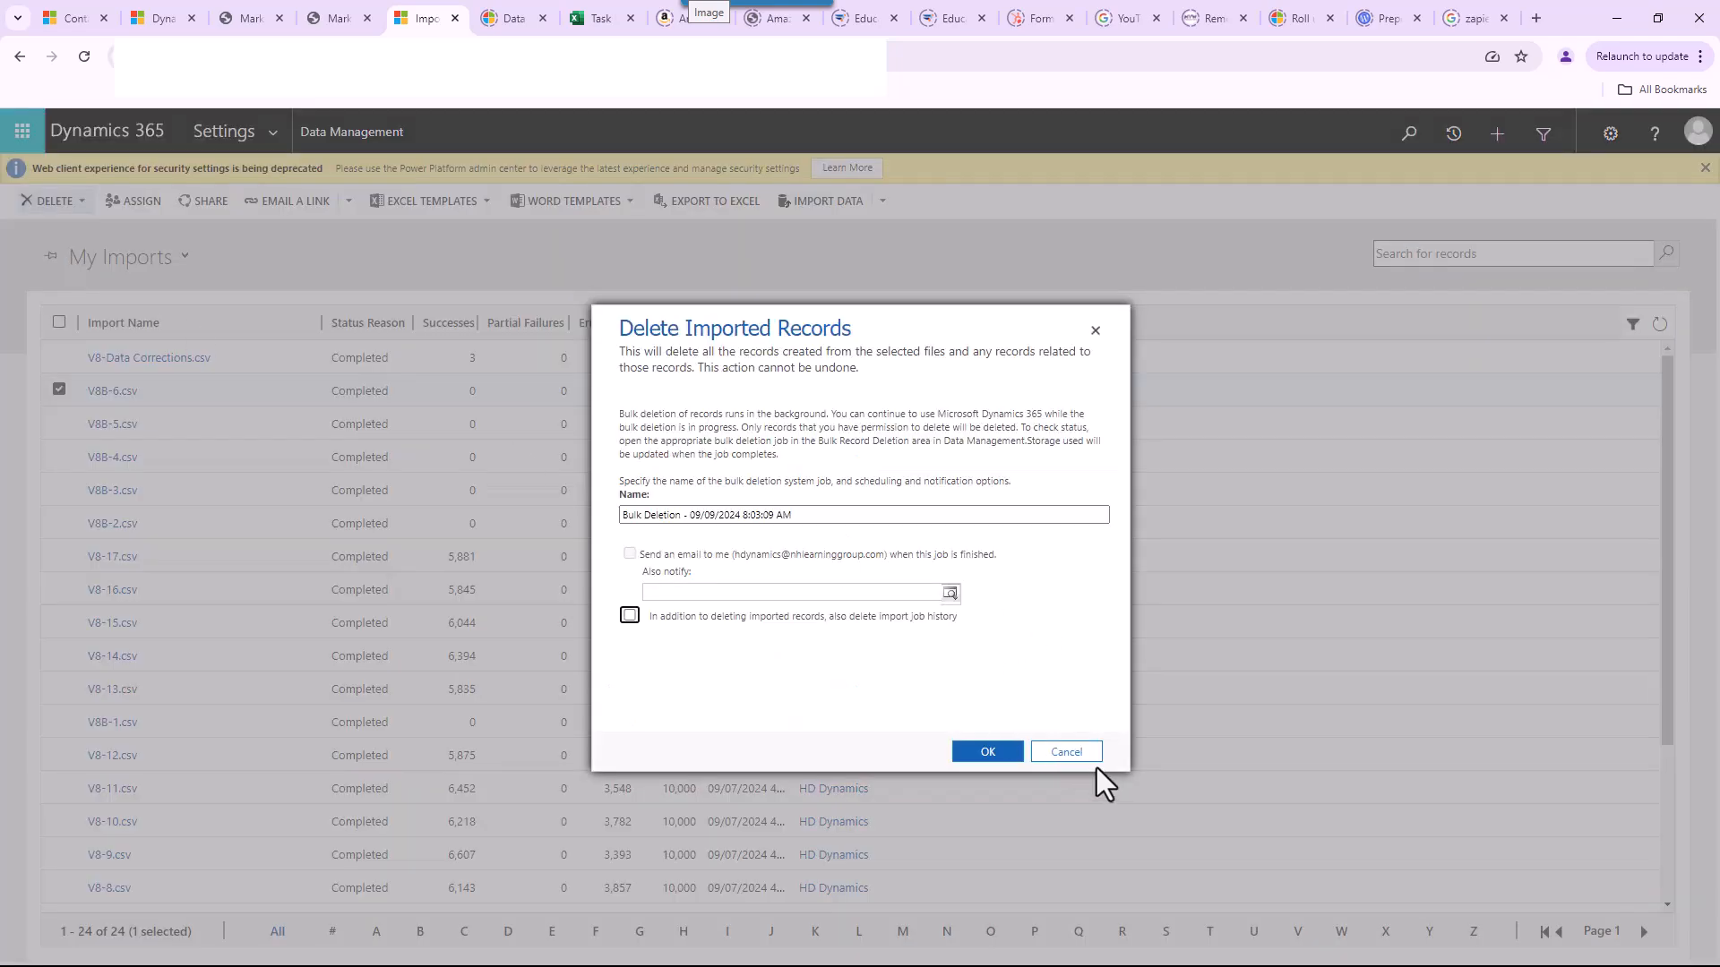
left_click(1091, 758)
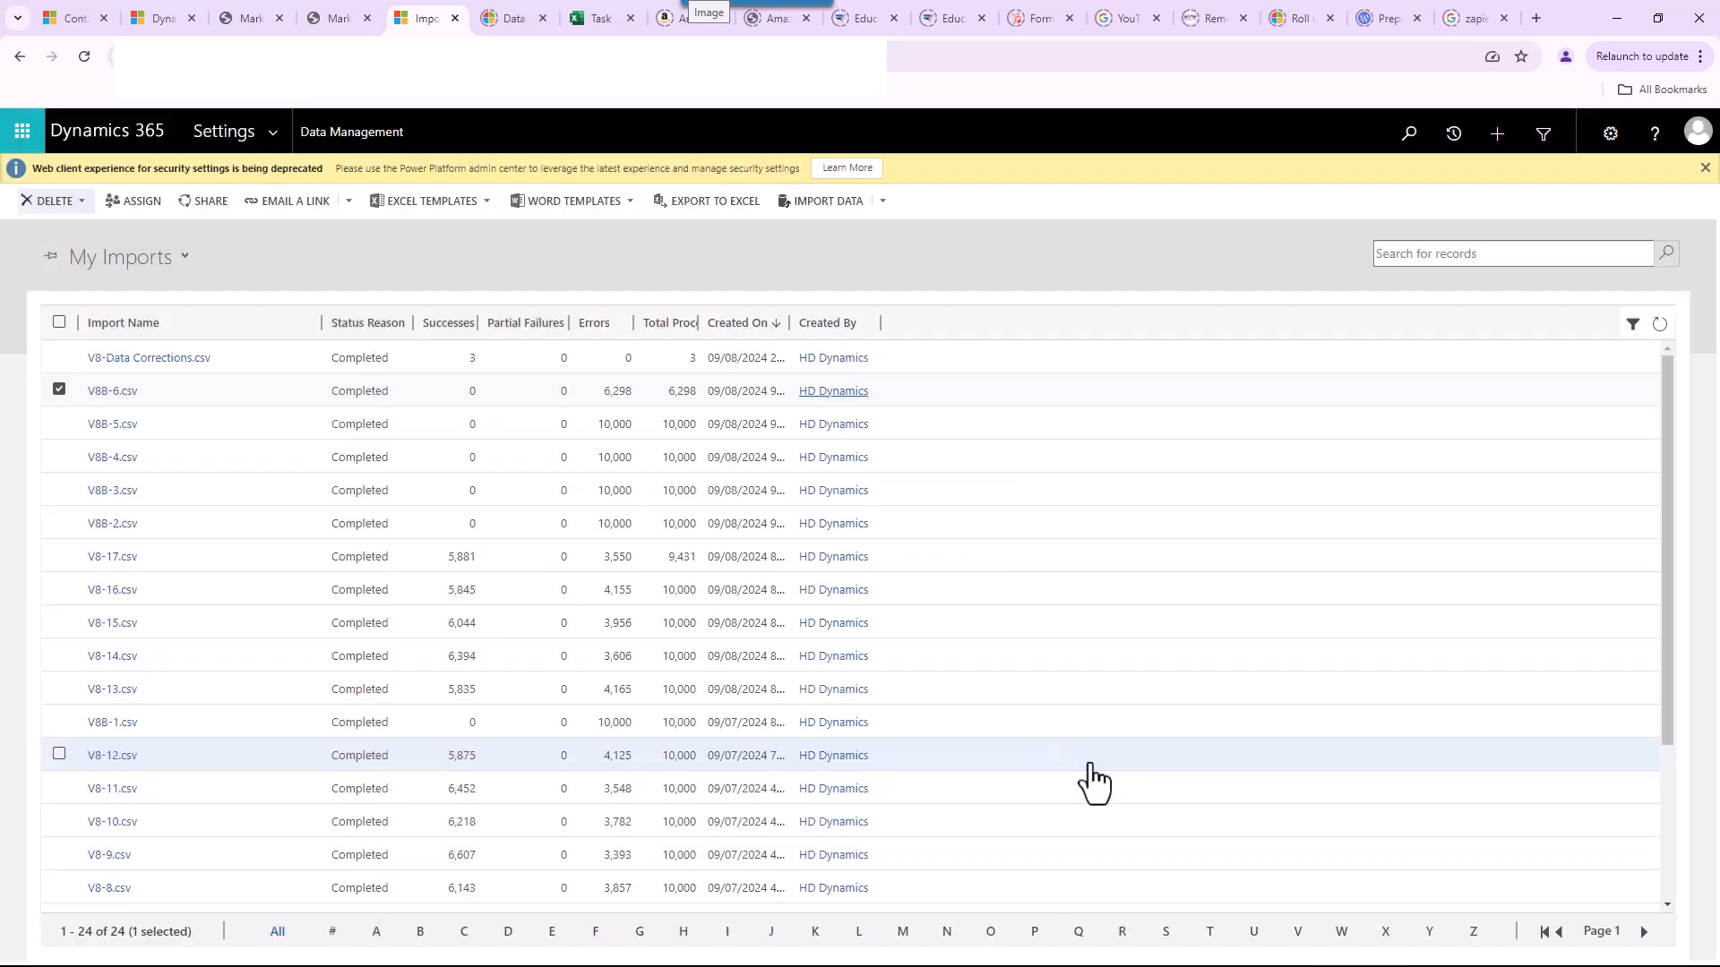
Try to delete the V8B-6.csv imported records and import job history under the job name "Bulk Deletion -Contact Import - Monday".
left_click(73, 204)
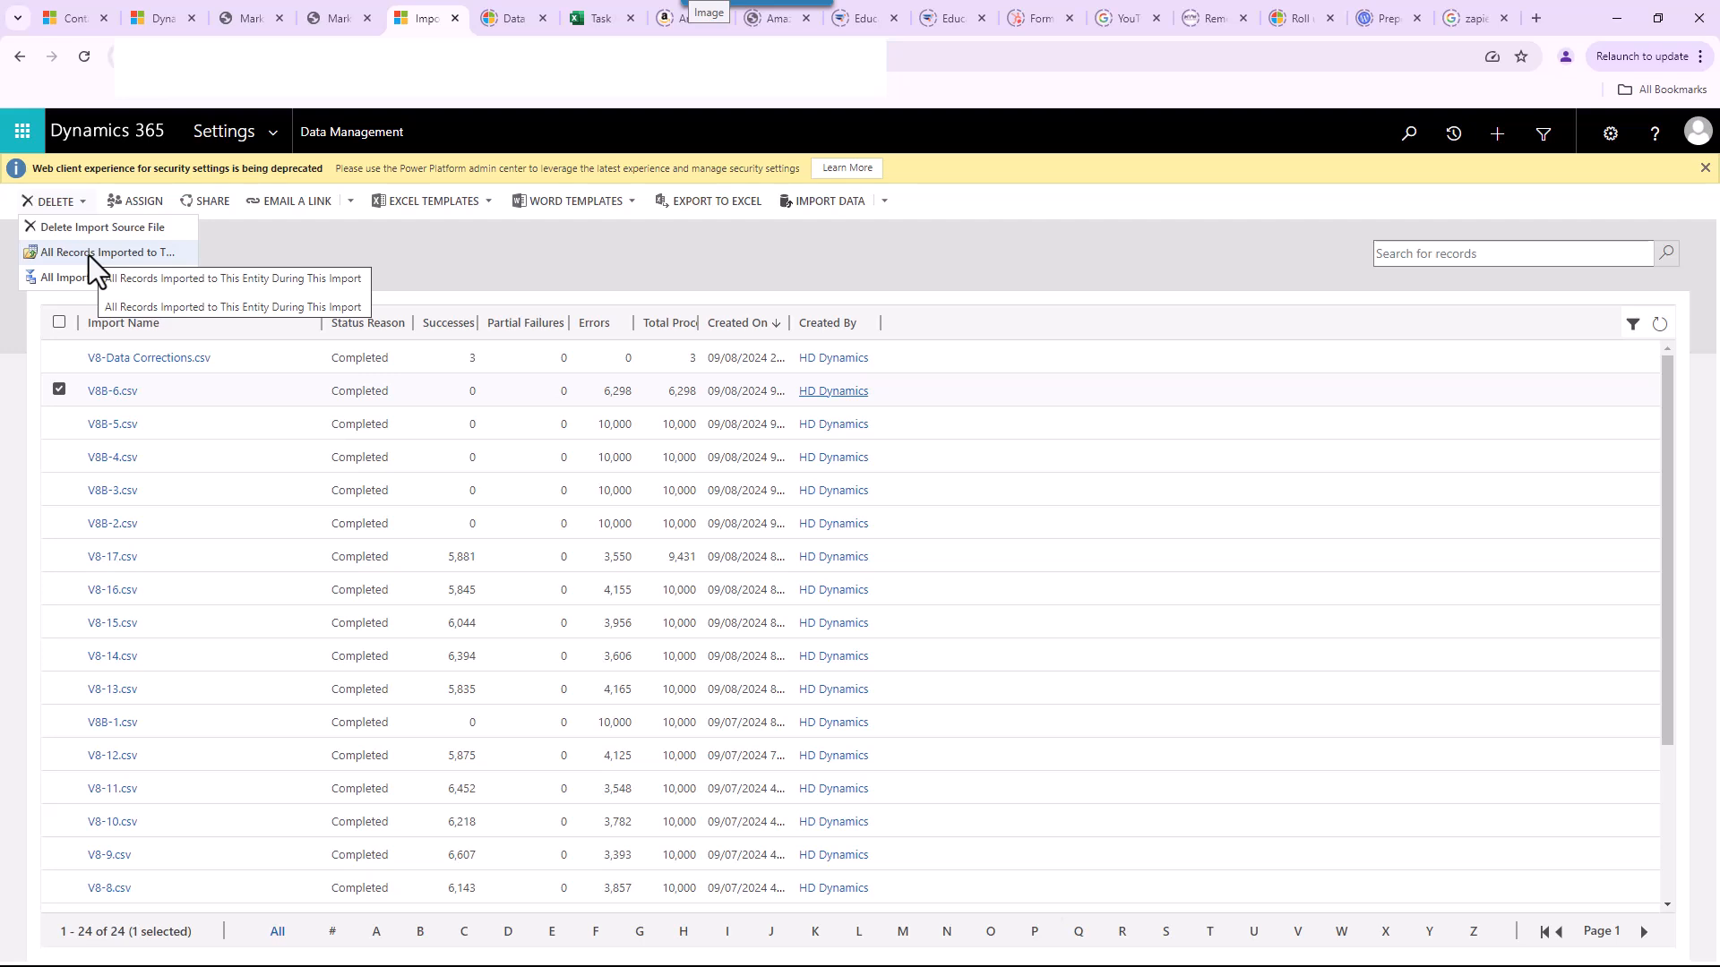
left_click(89, 256)
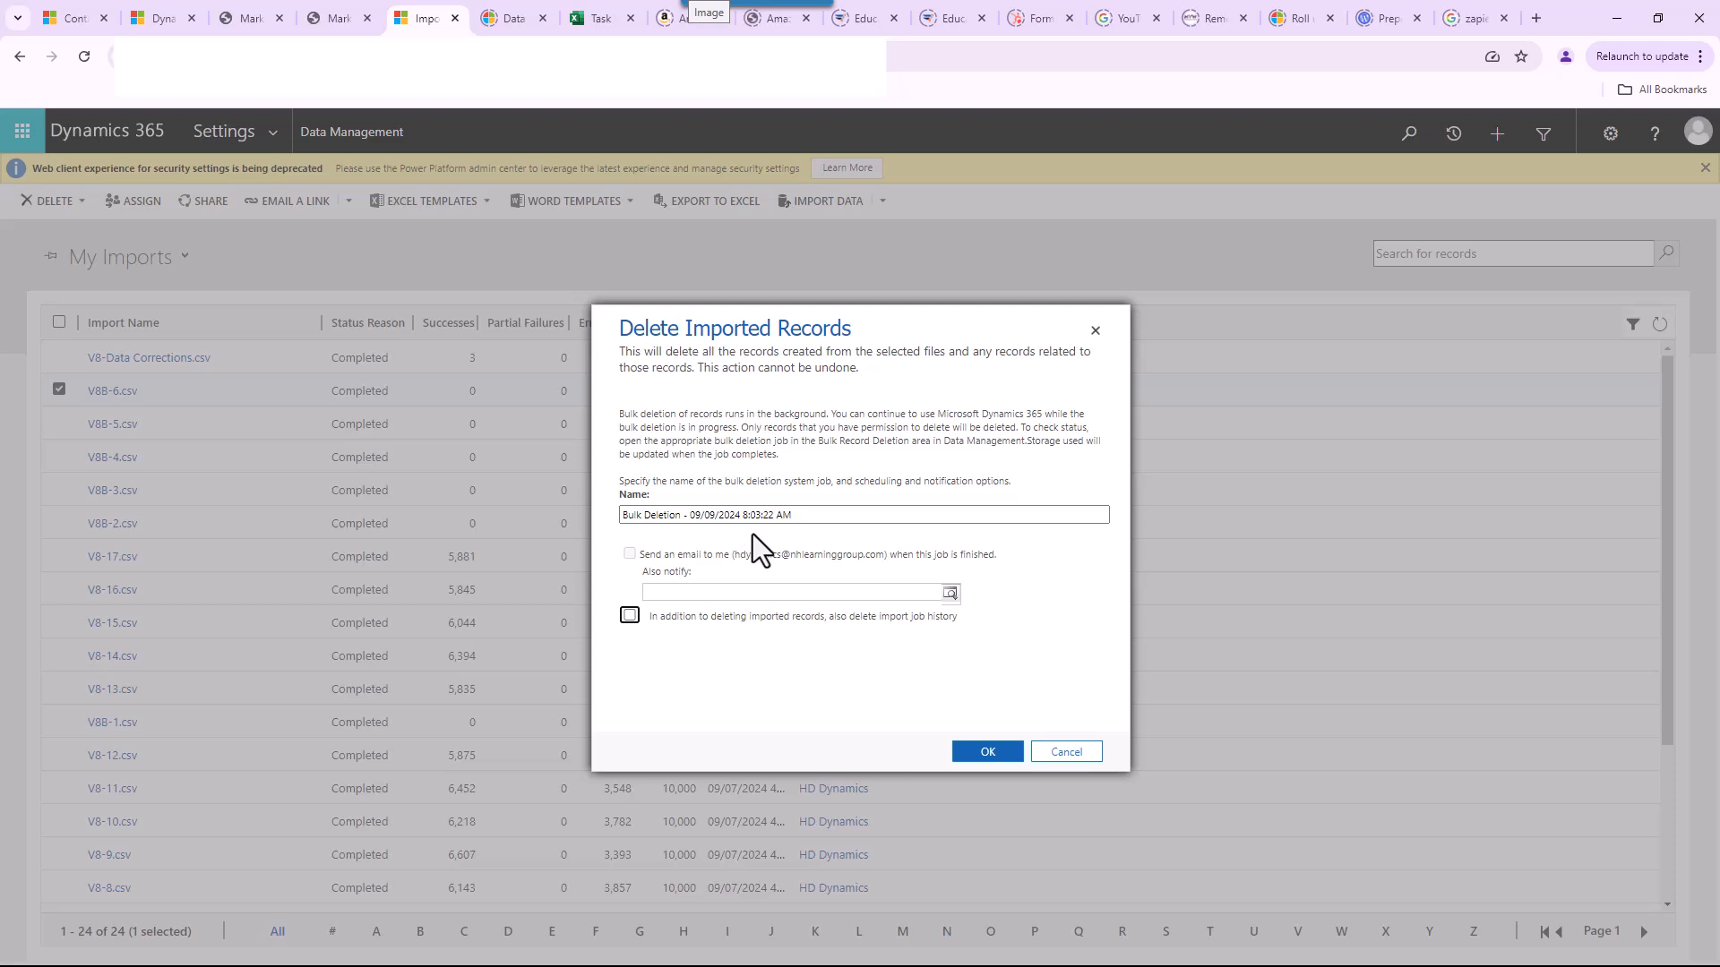
left_click(632, 619)
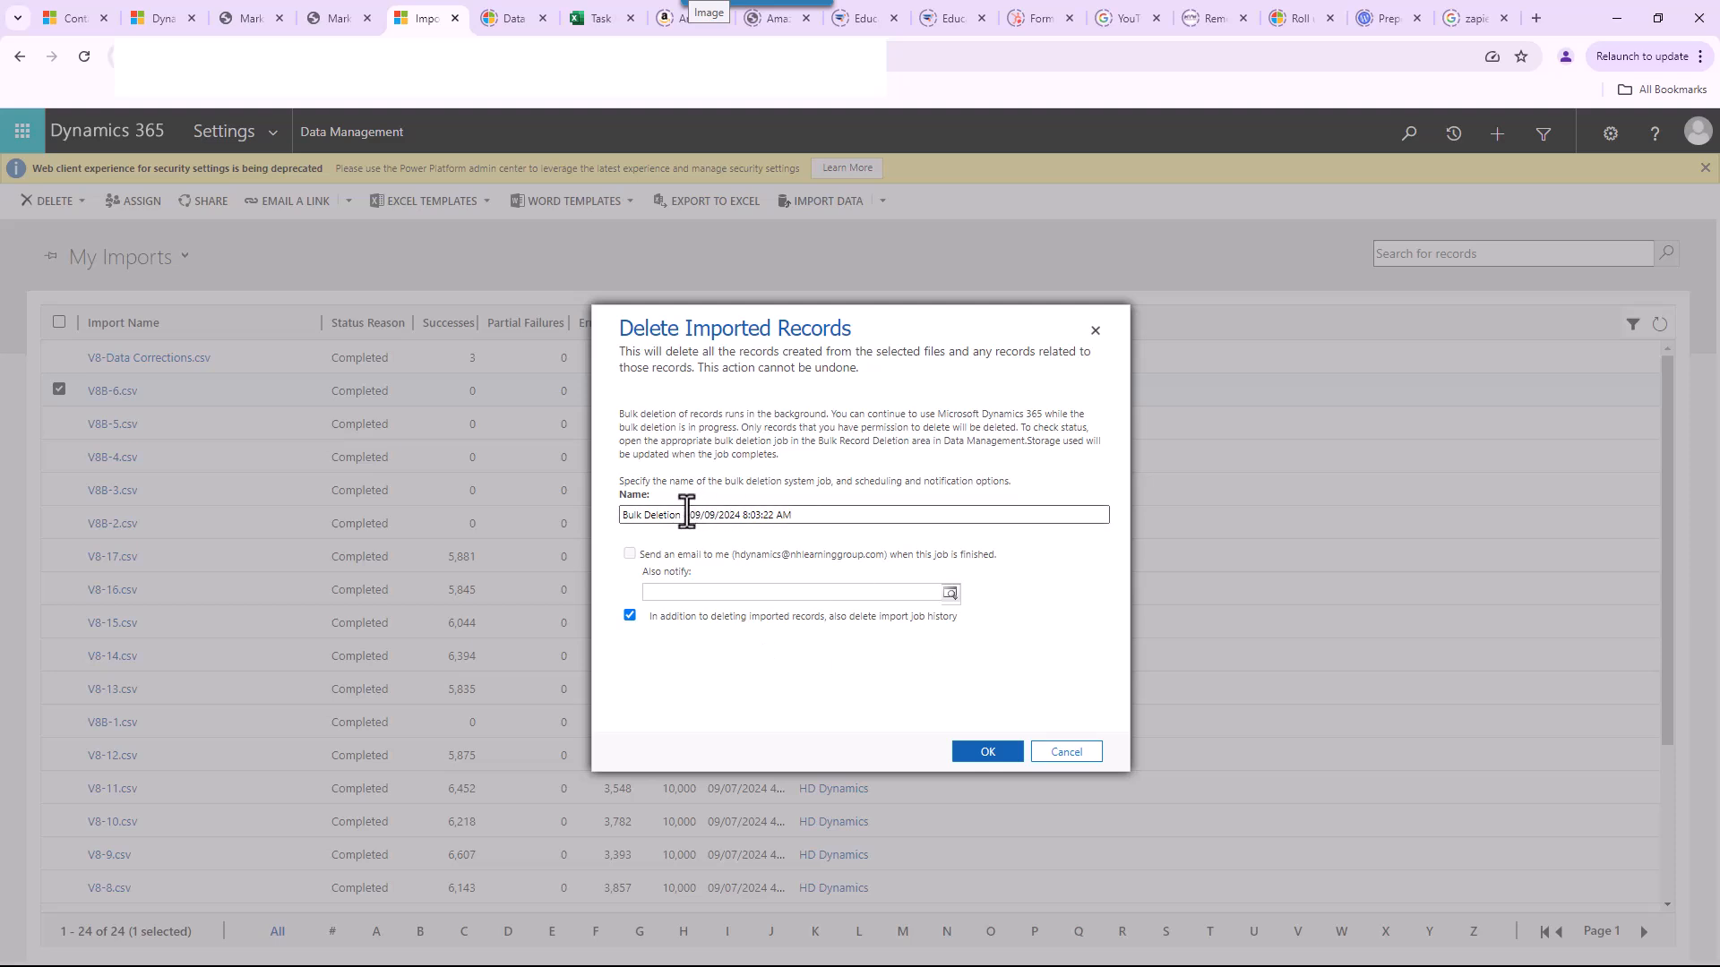
left_click_drag(687, 514, 907, 702)
type("Contact Import - Monday")
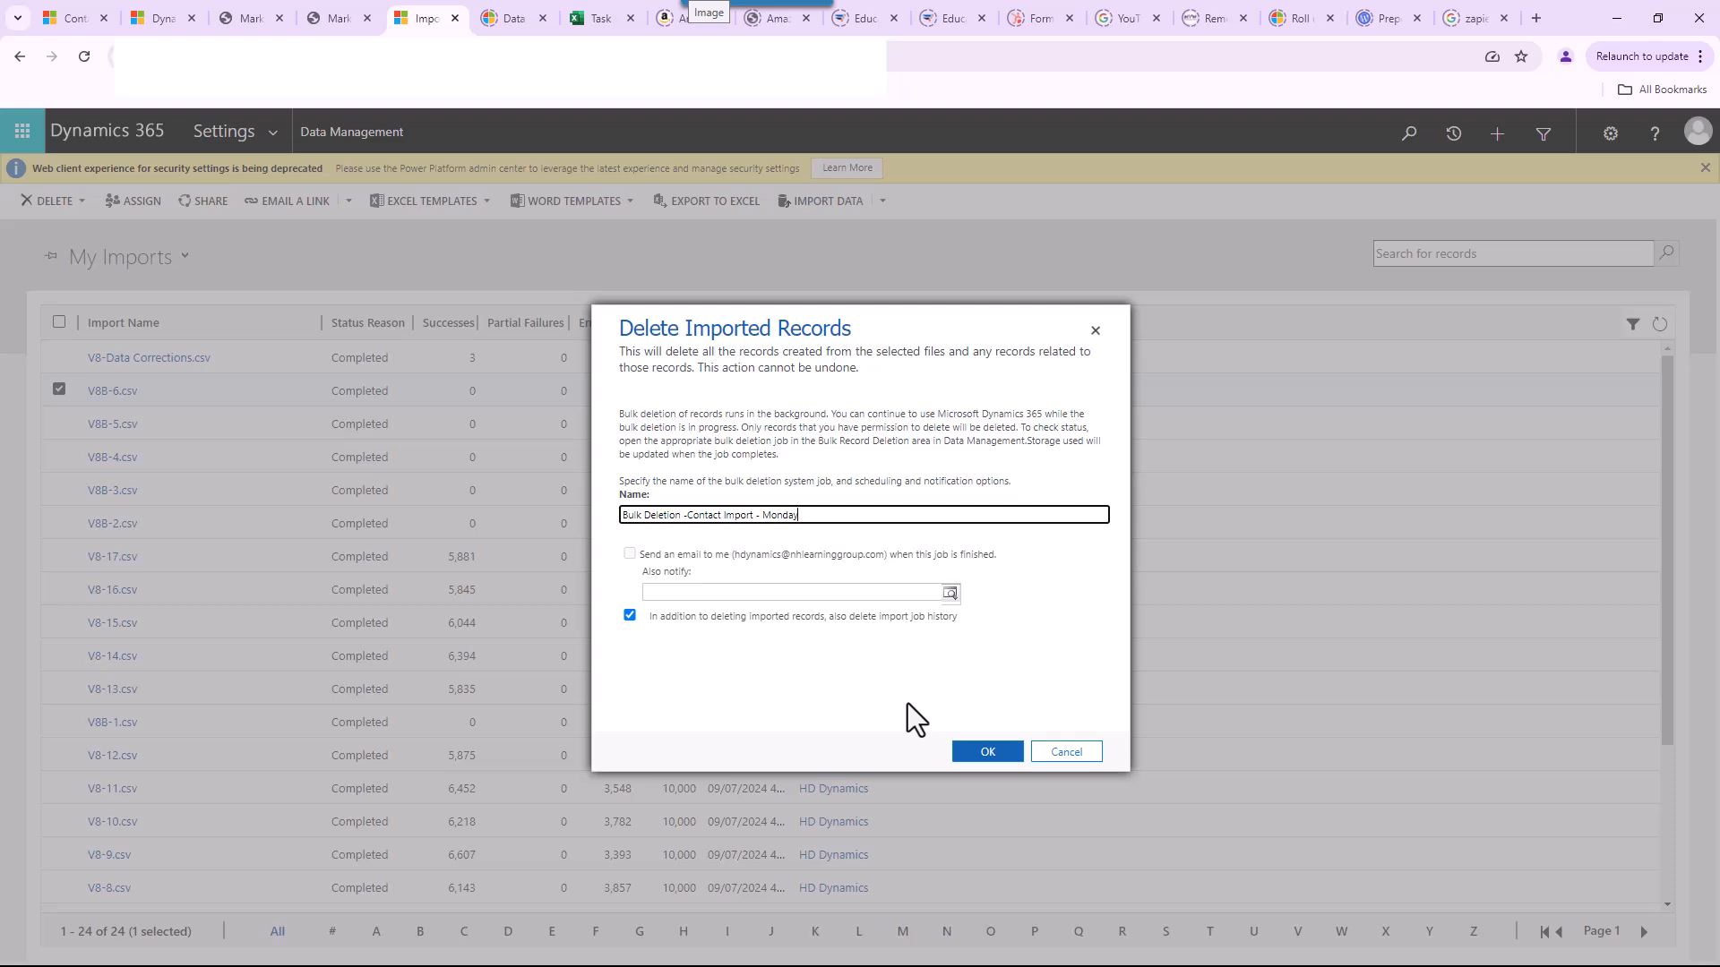
left_click(1077, 761)
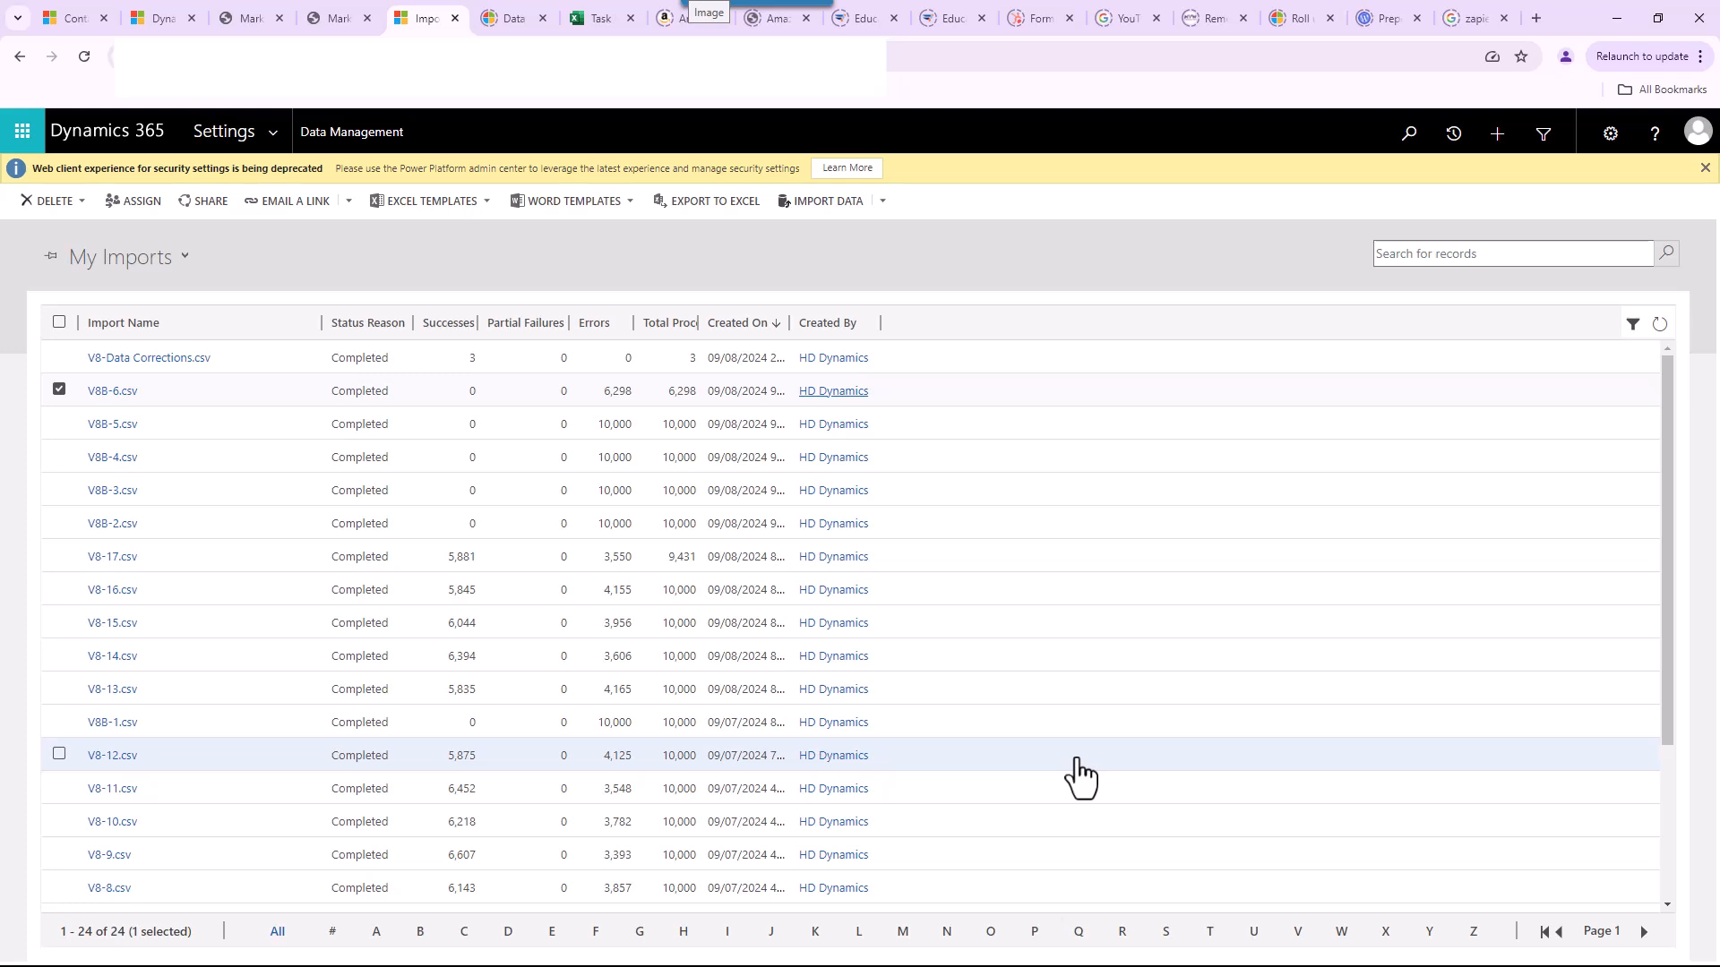
left_click(82, 202)
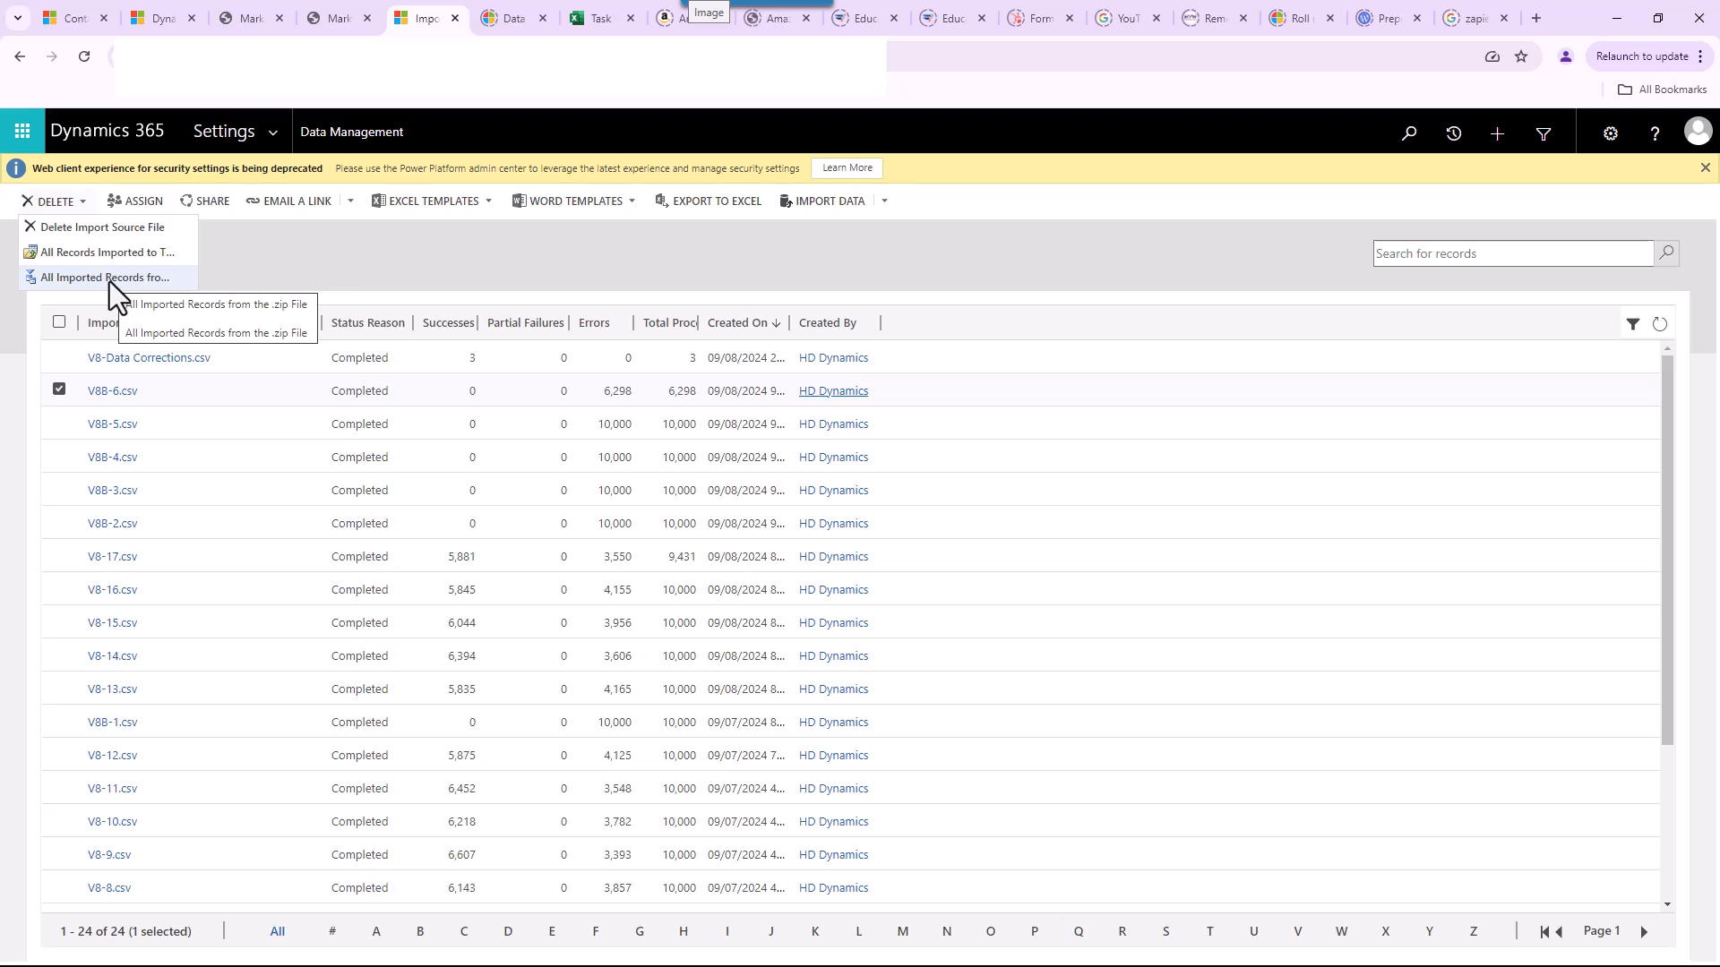
left_click(530, 274)
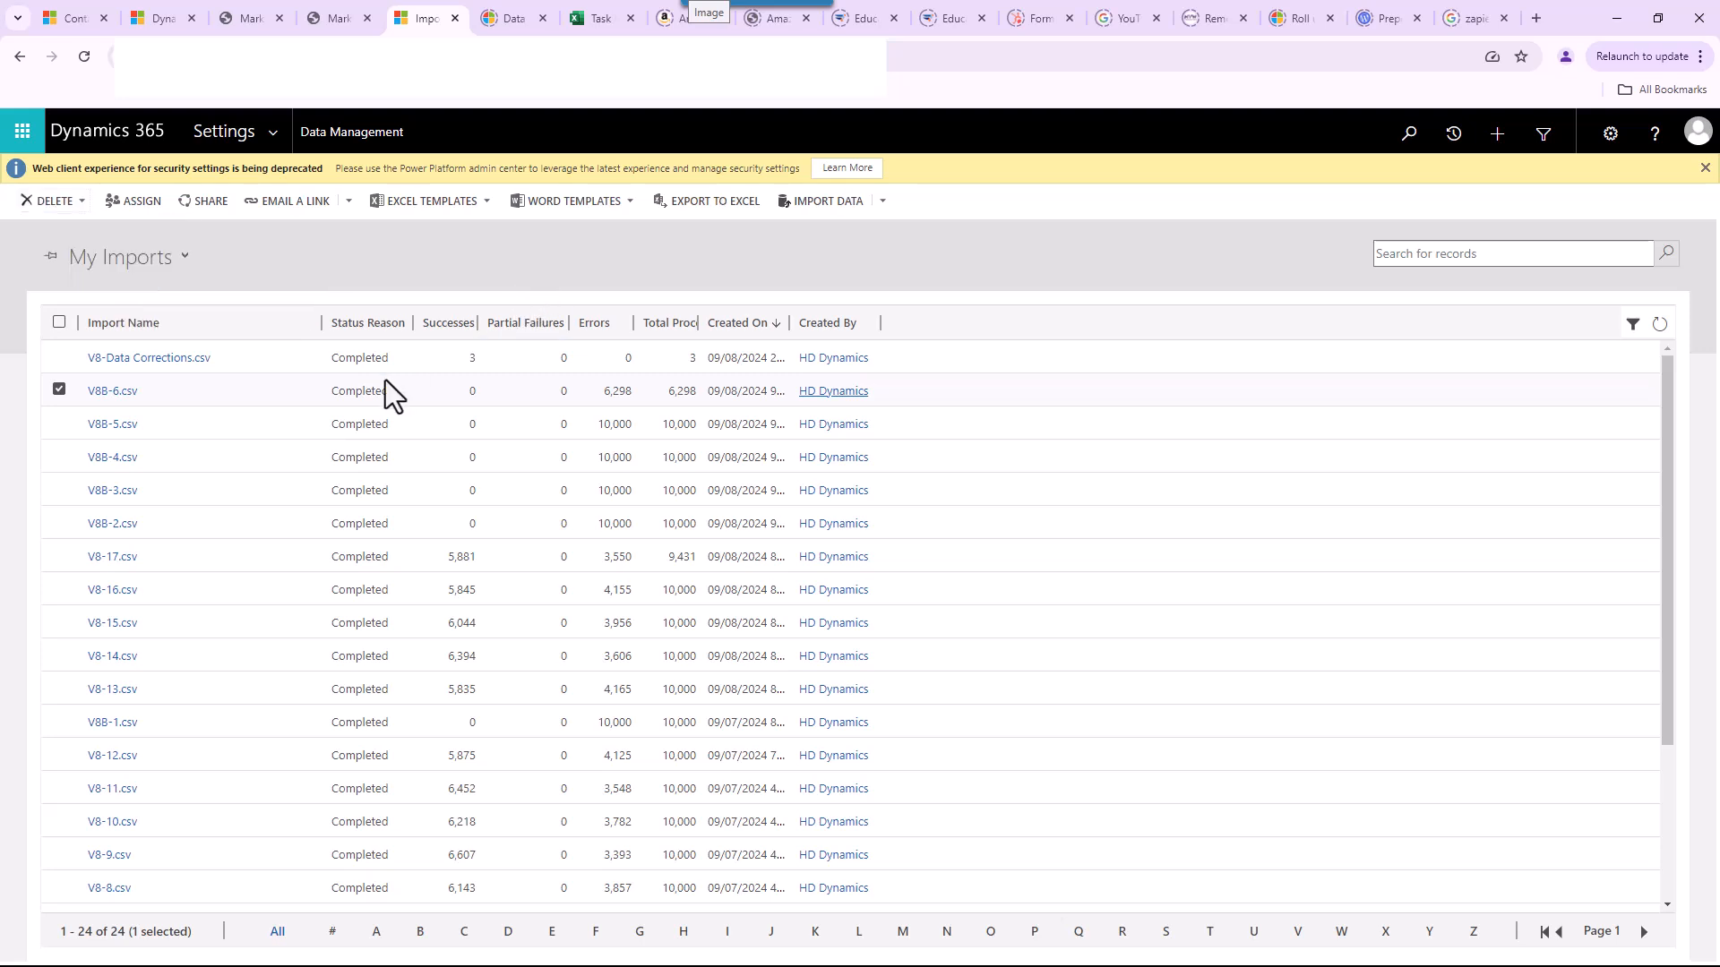
Select the V8B-6.csv system job, apply the Import type filter to the job list, and cancel the selected job.
left_click(19, 356)
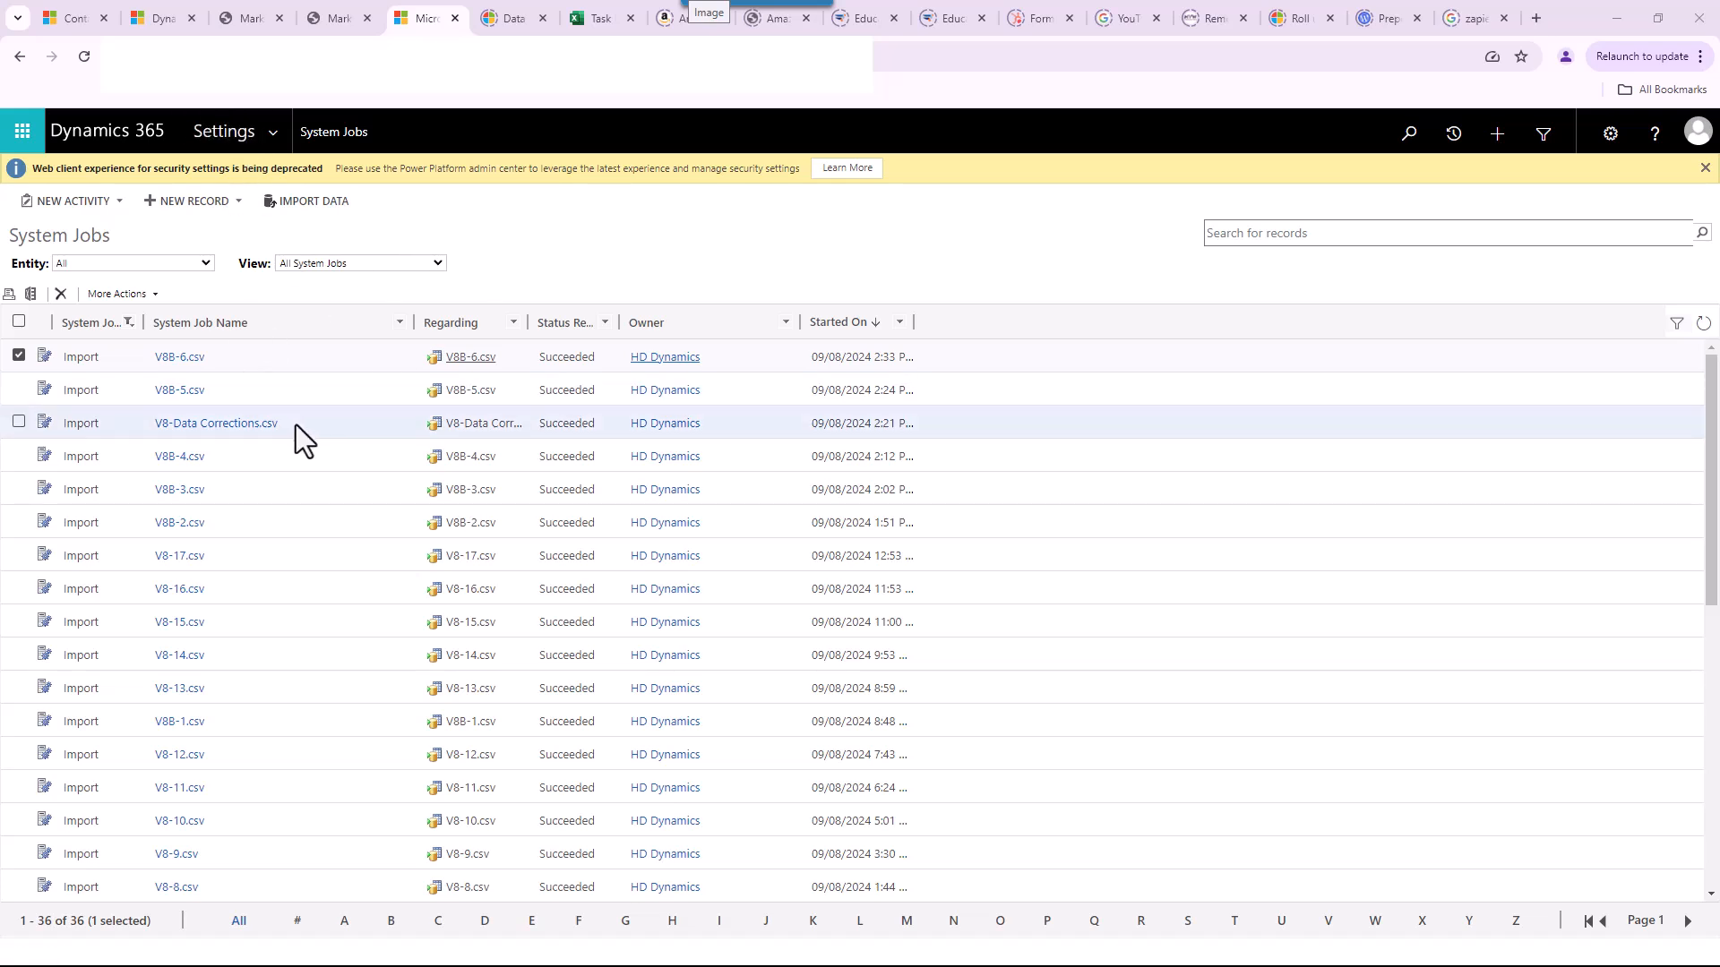
left_click(129, 323)
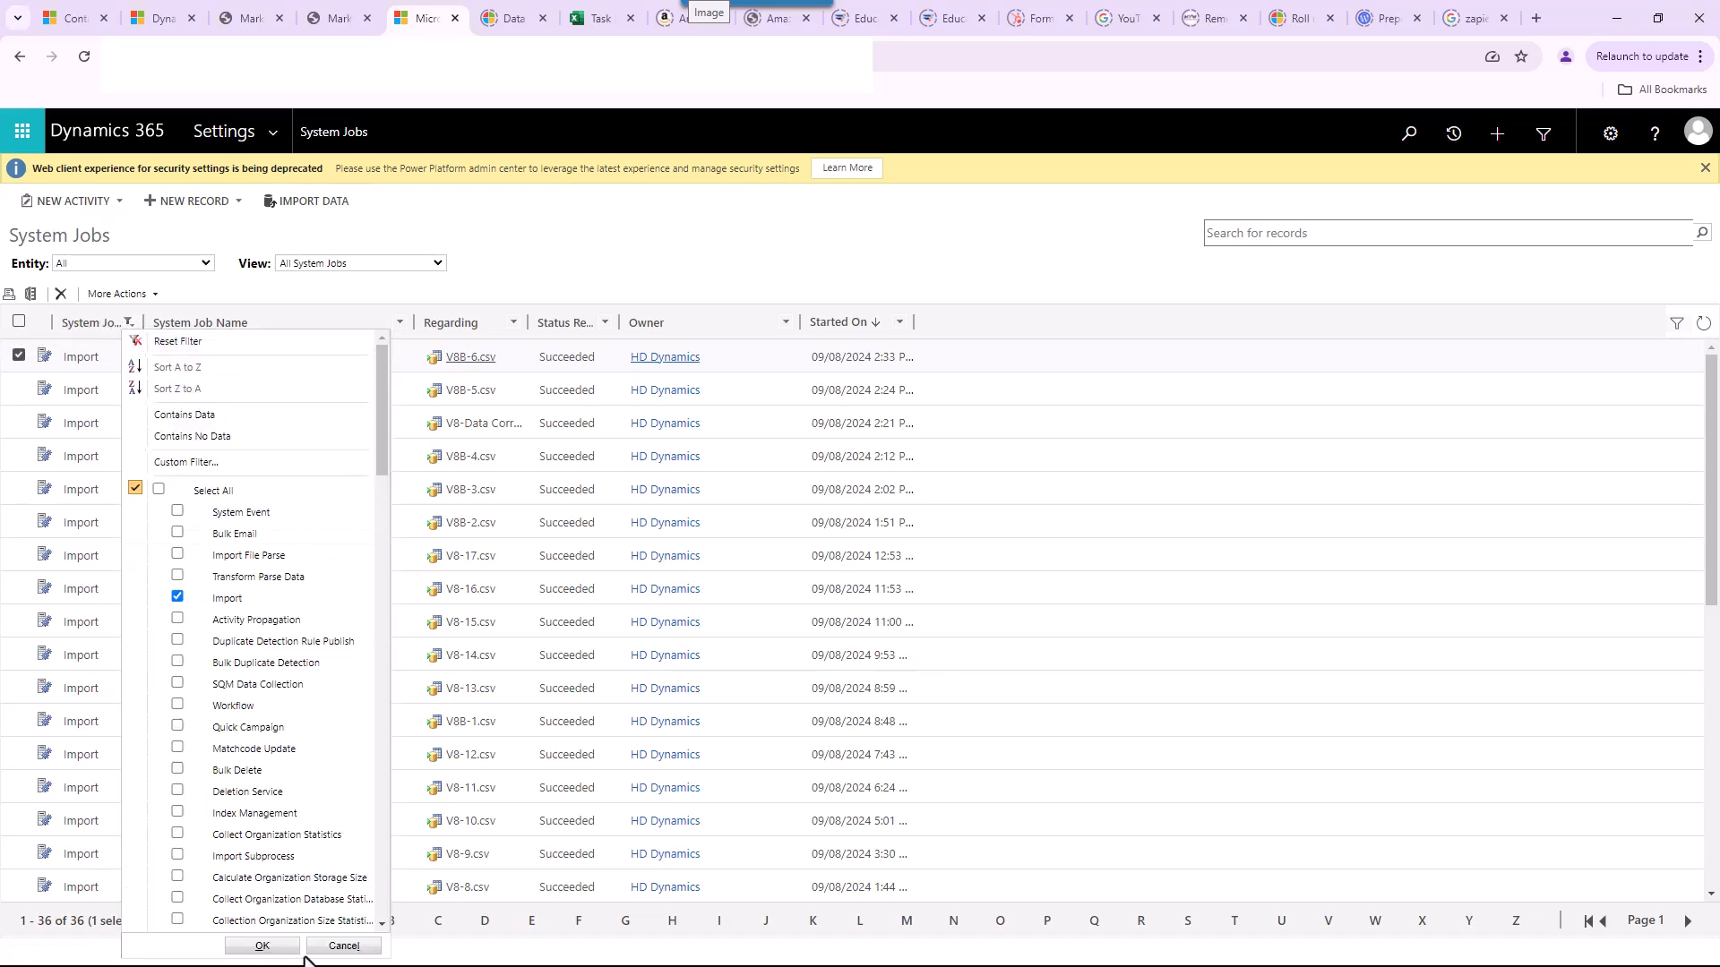
left_click(261, 946)
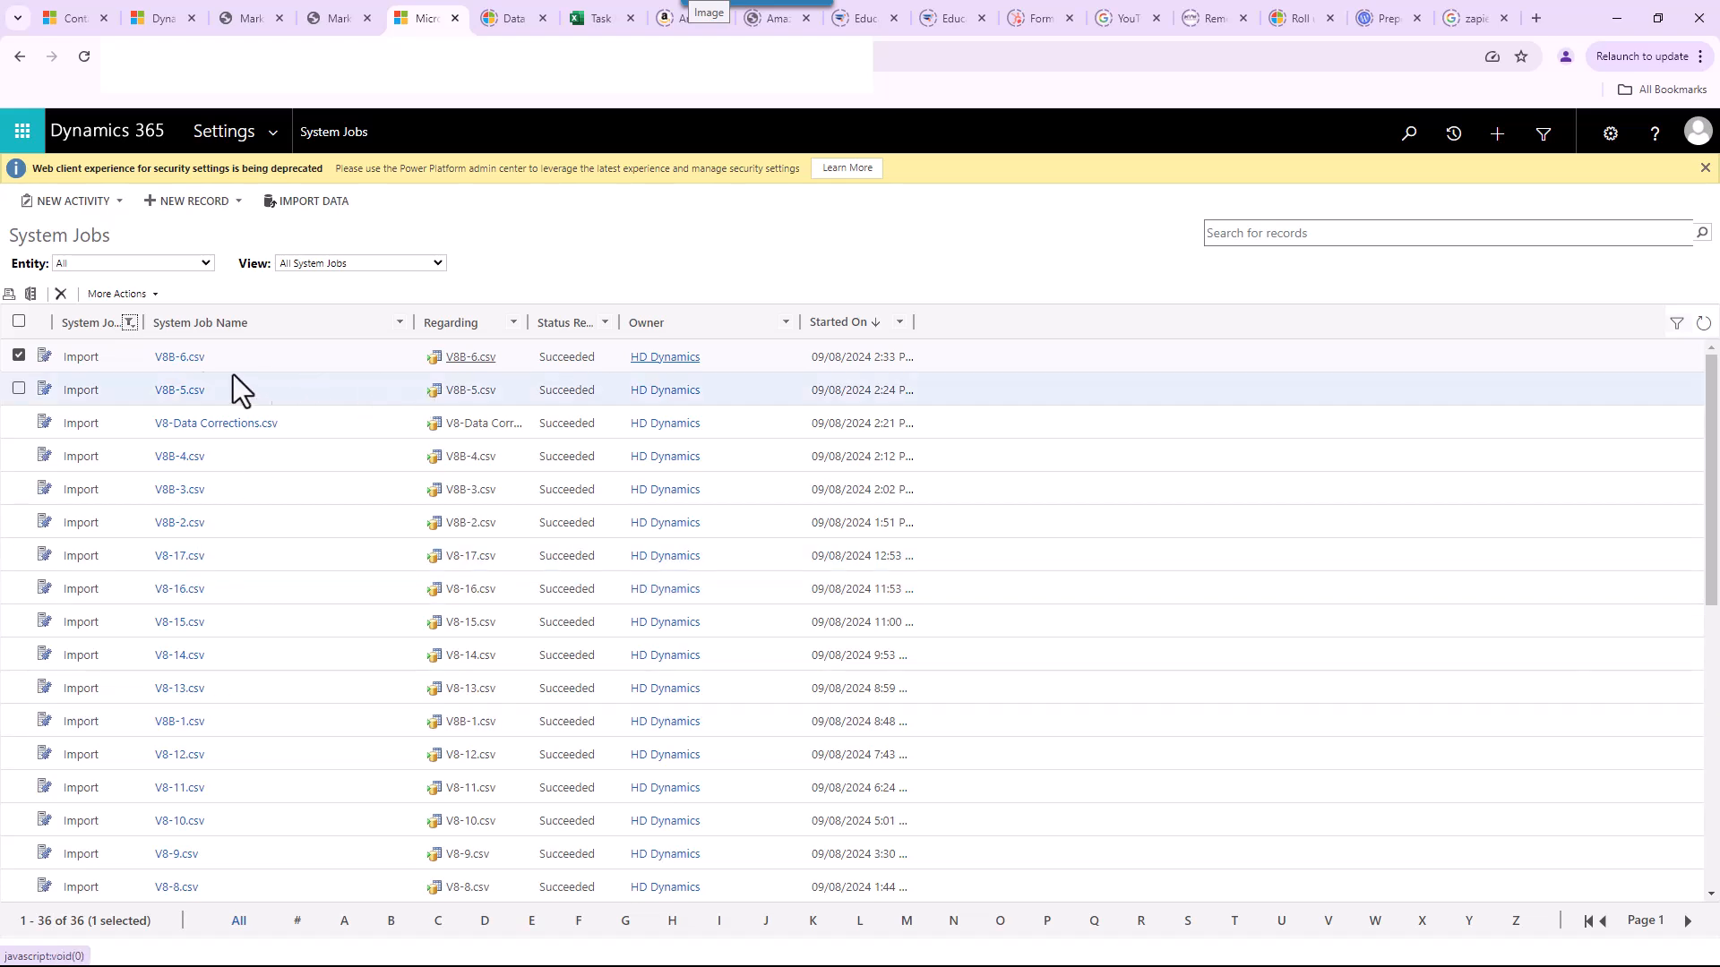
left_click(153, 294)
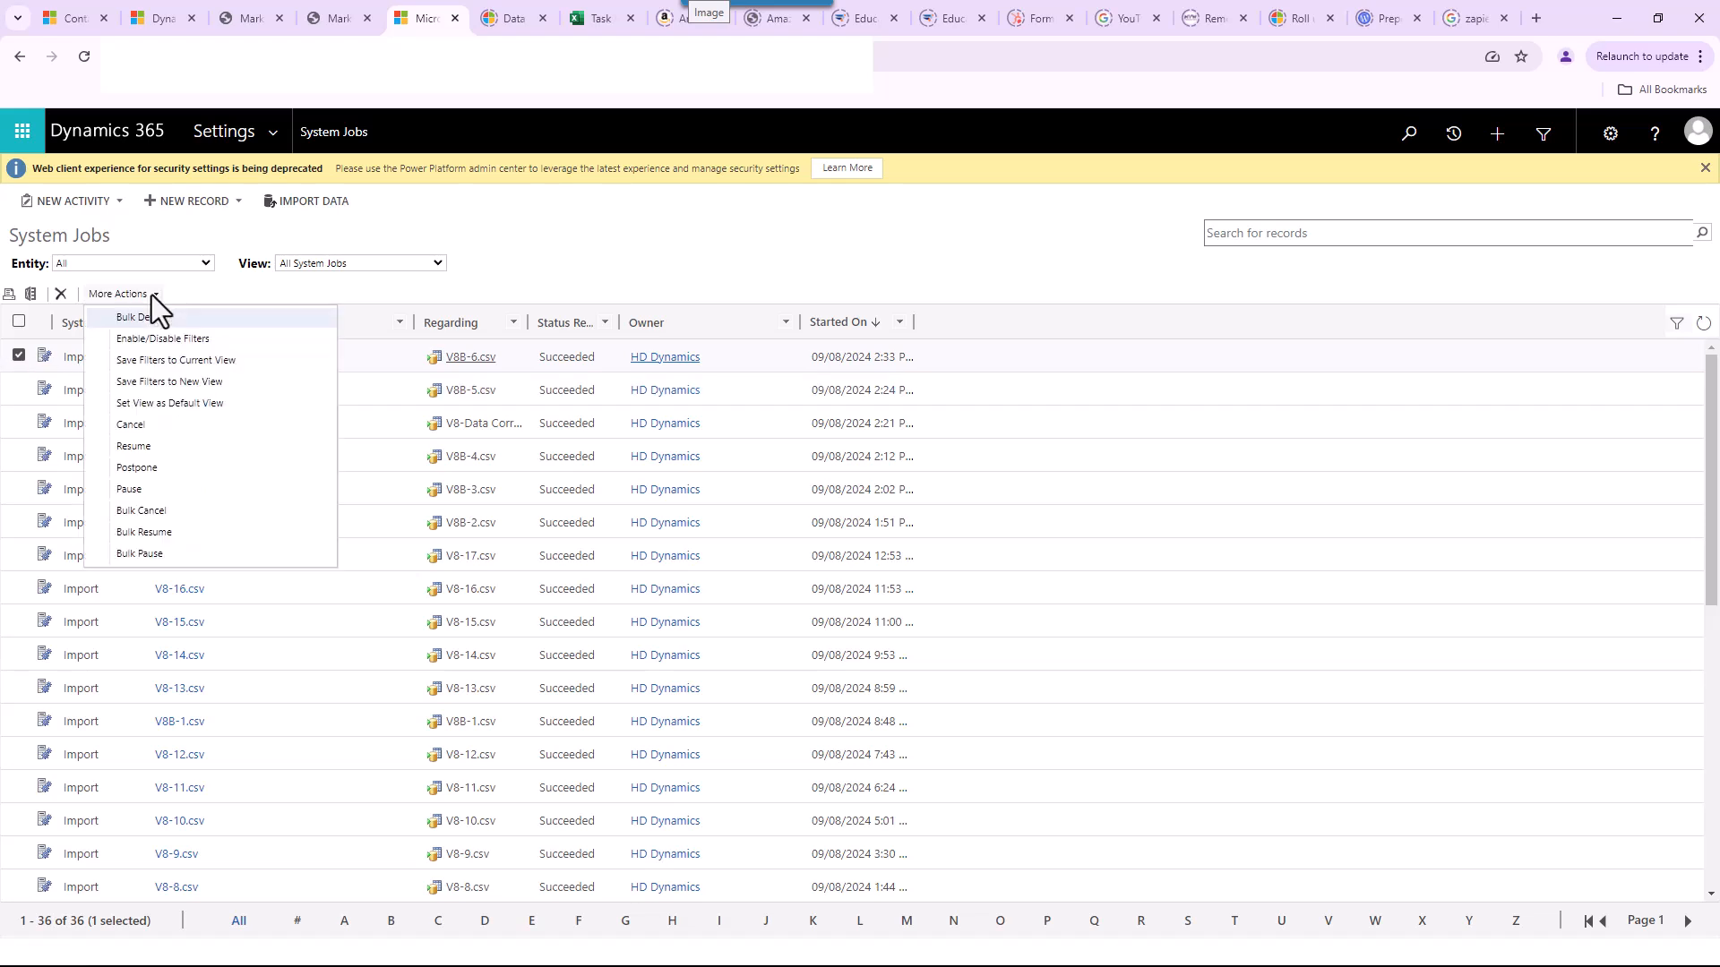
left_click(166, 426)
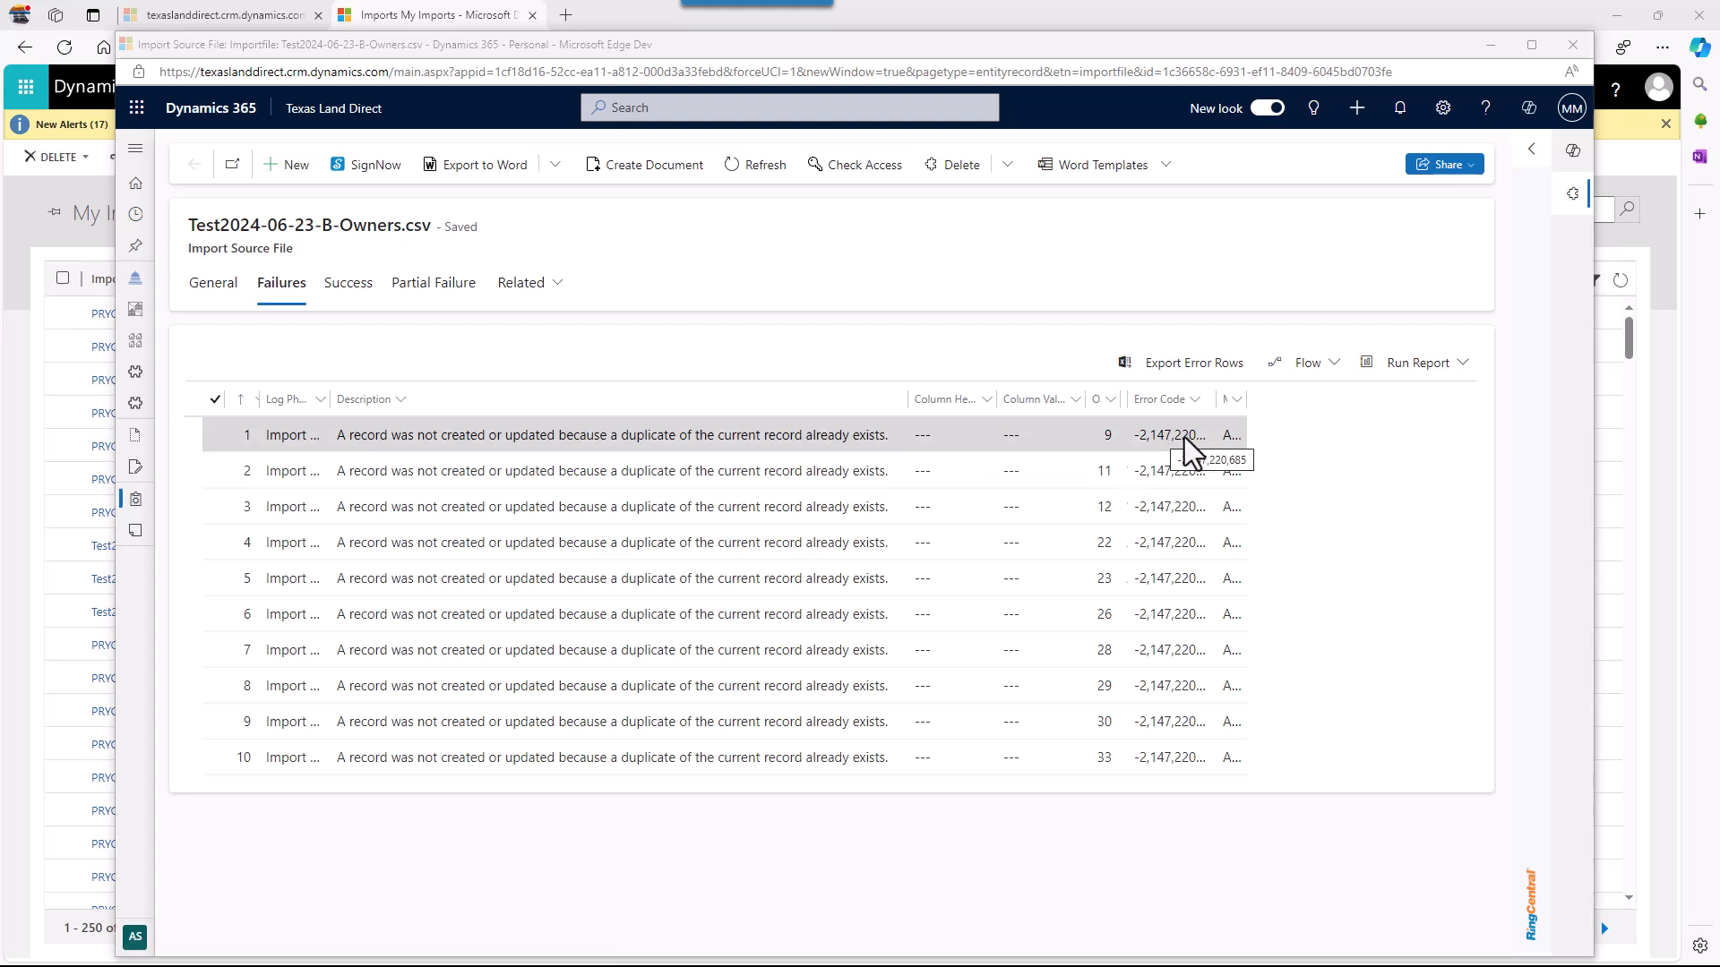
Widen the Error Code column in the failures list of Test2024-06-23-B-Owners.csv to show the full codes.
left_click(1217, 401)
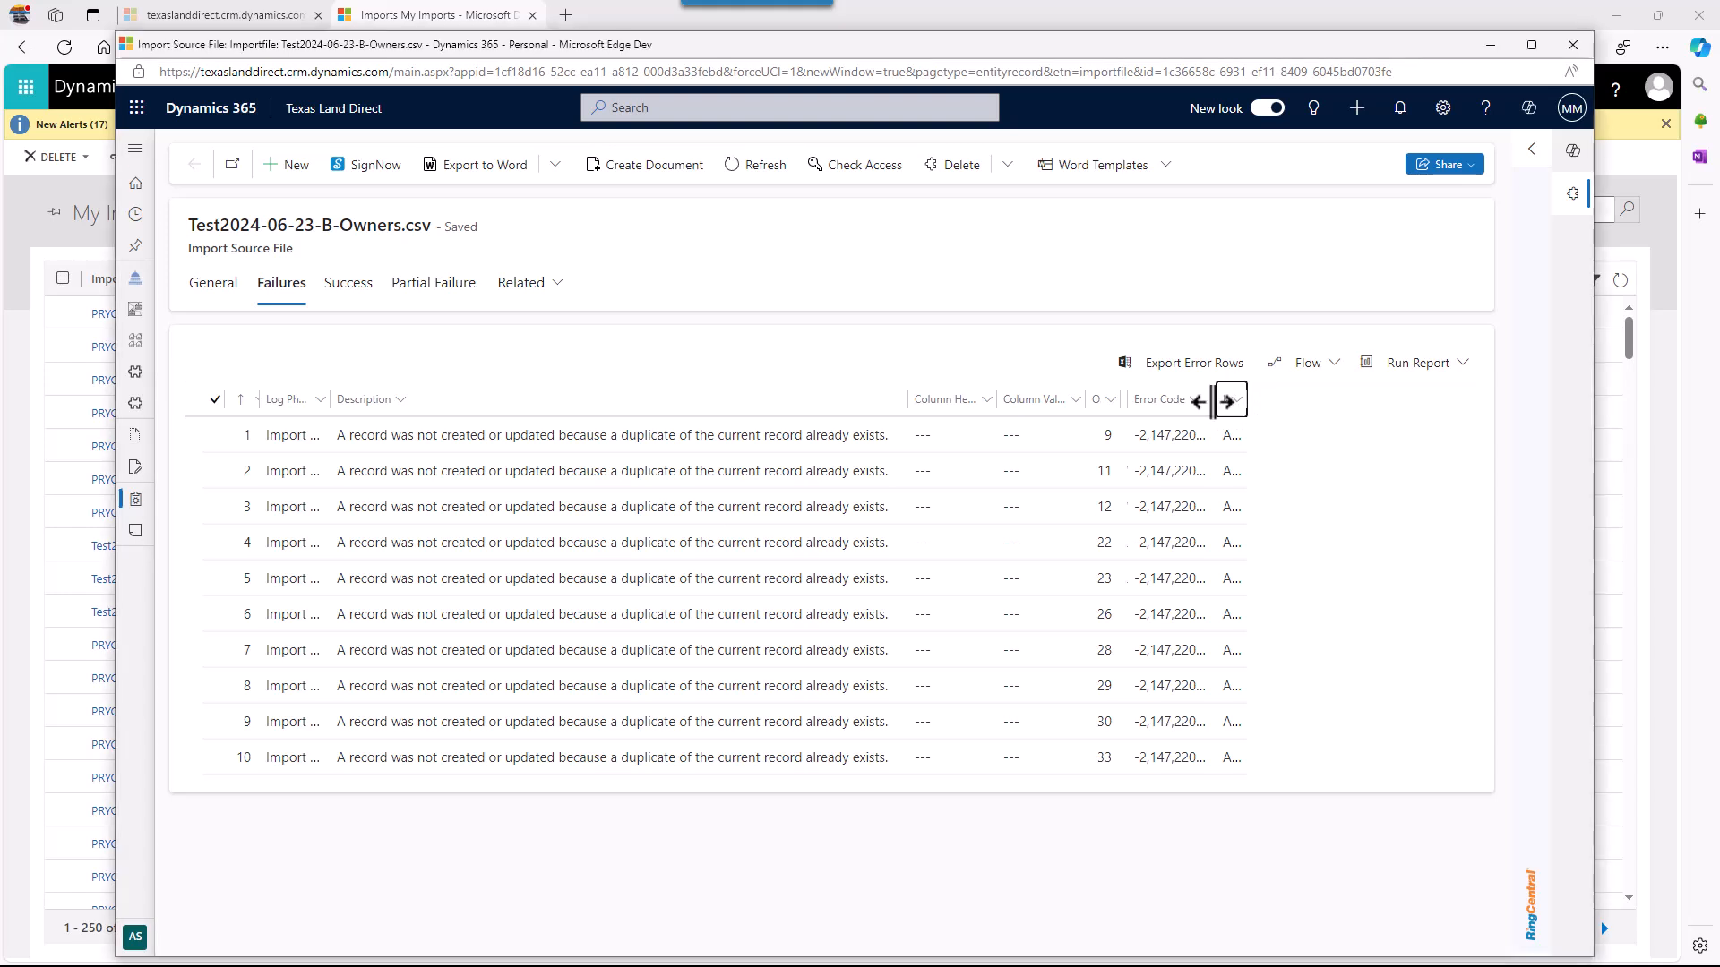
left_click_drag(1216, 405, 1272, 405)
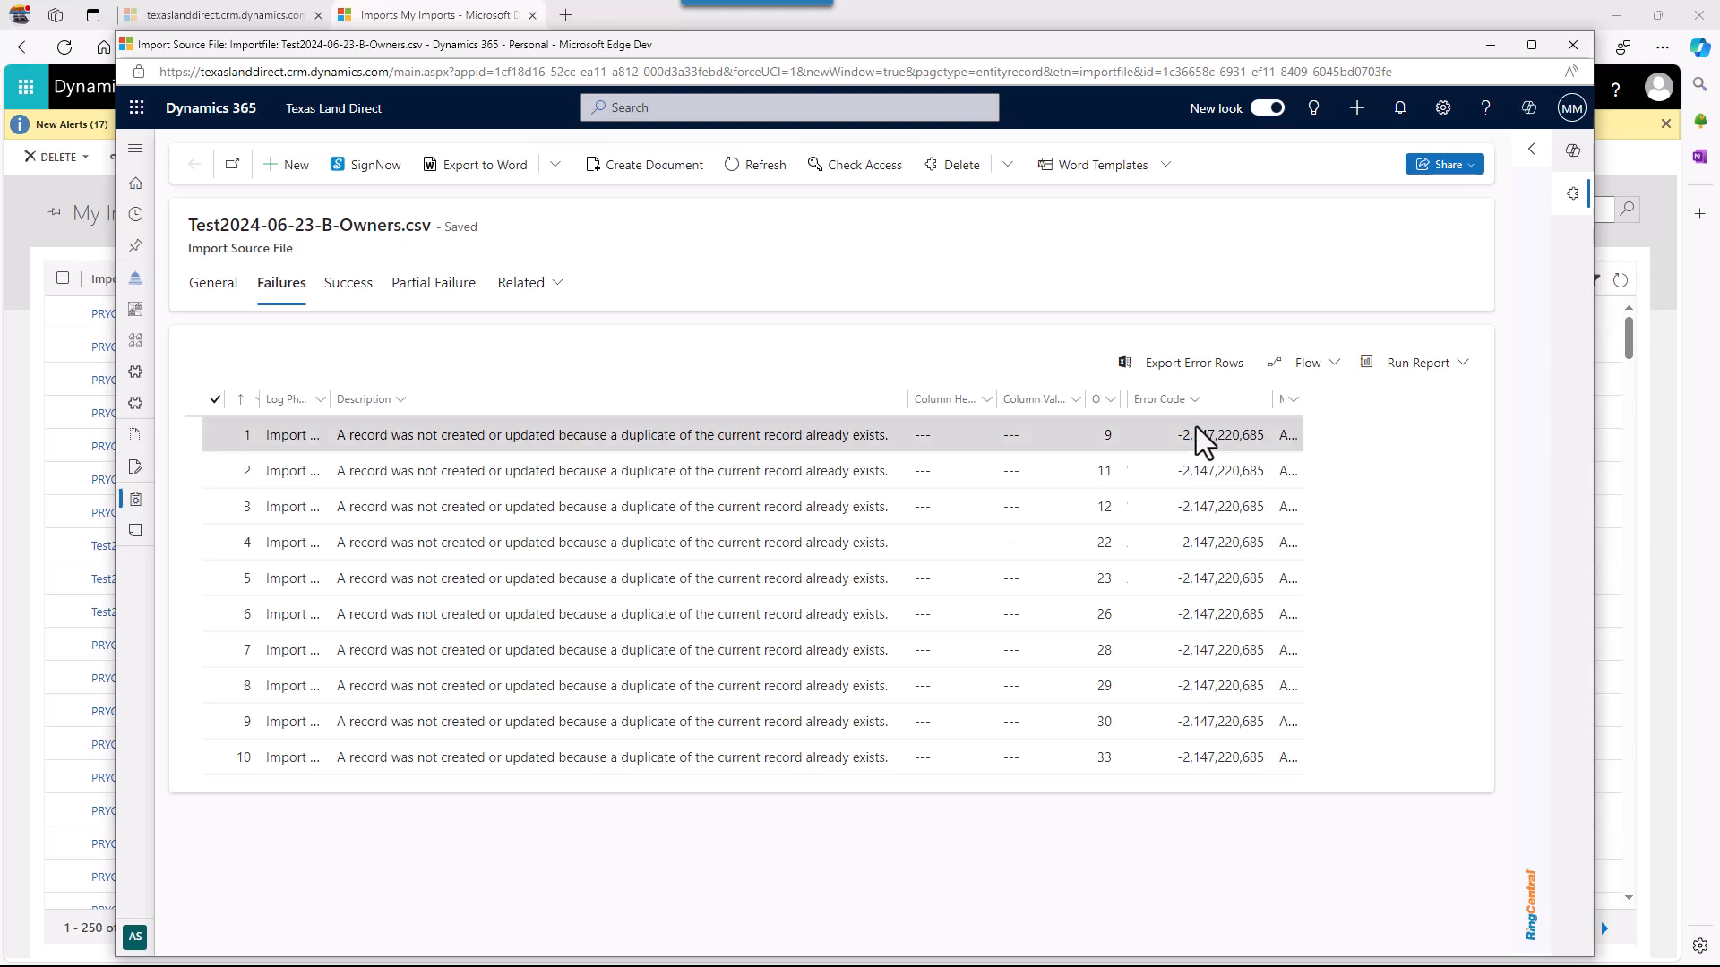
Filter the failures list to error codes that do not equal the duplicate-record code, and clear the filter.
left_click(1196, 400)
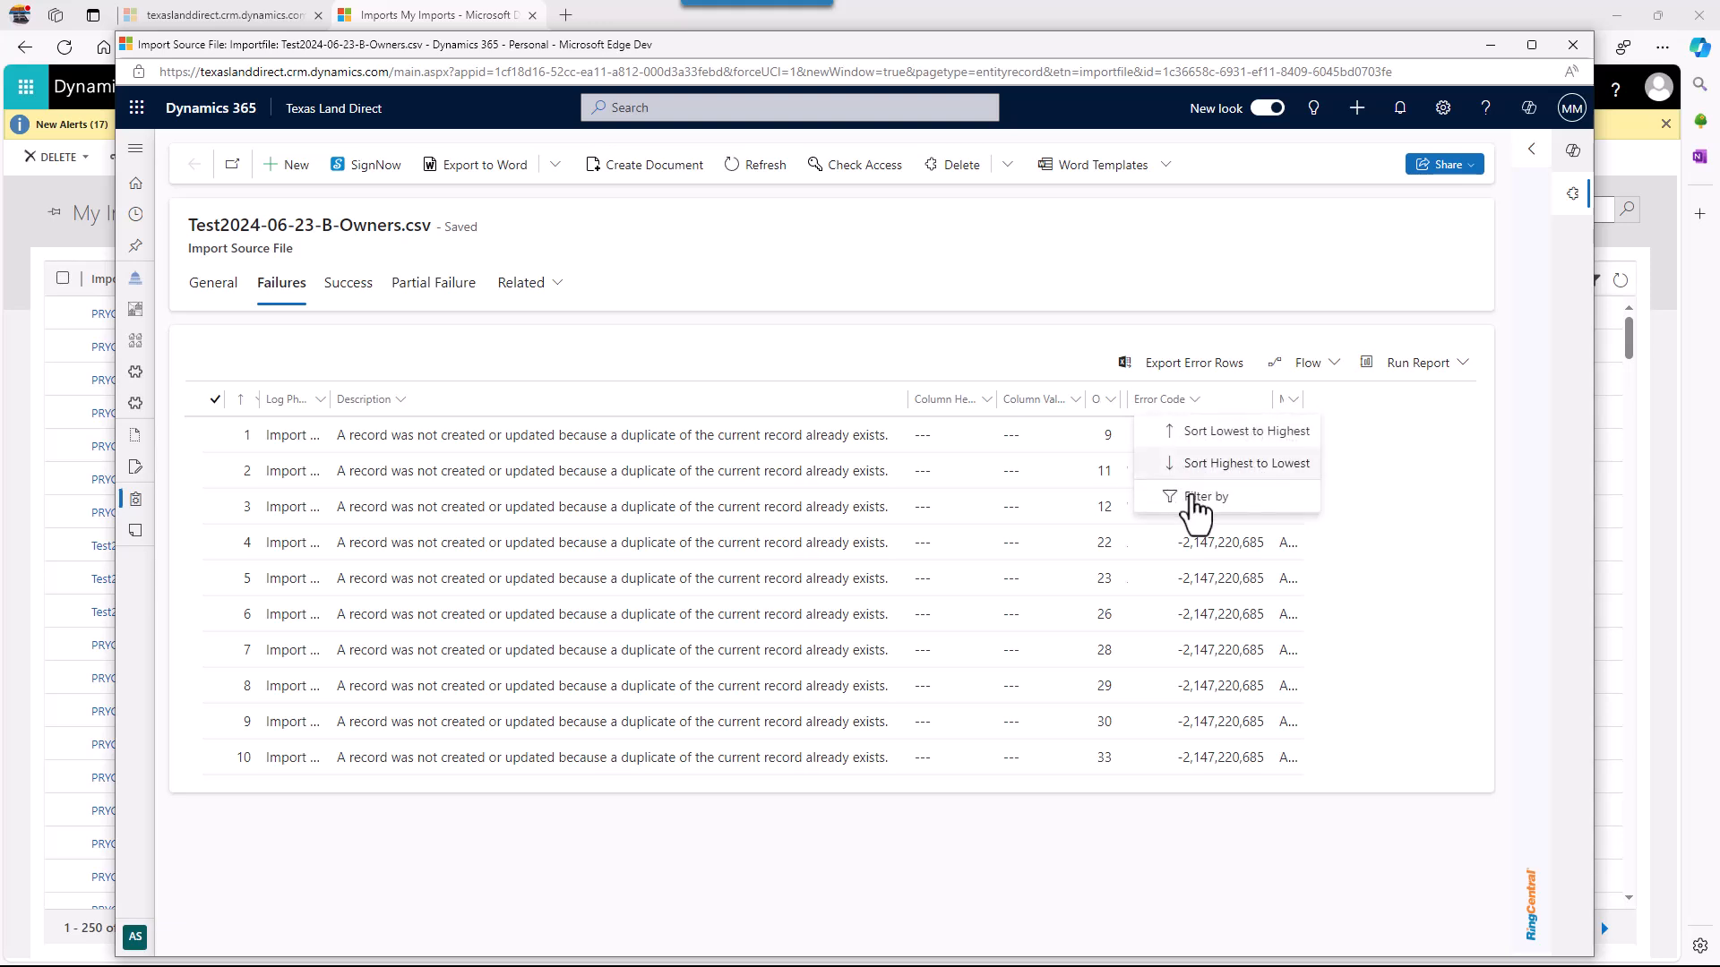
left_click(1190, 499)
left_click(1193, 491)
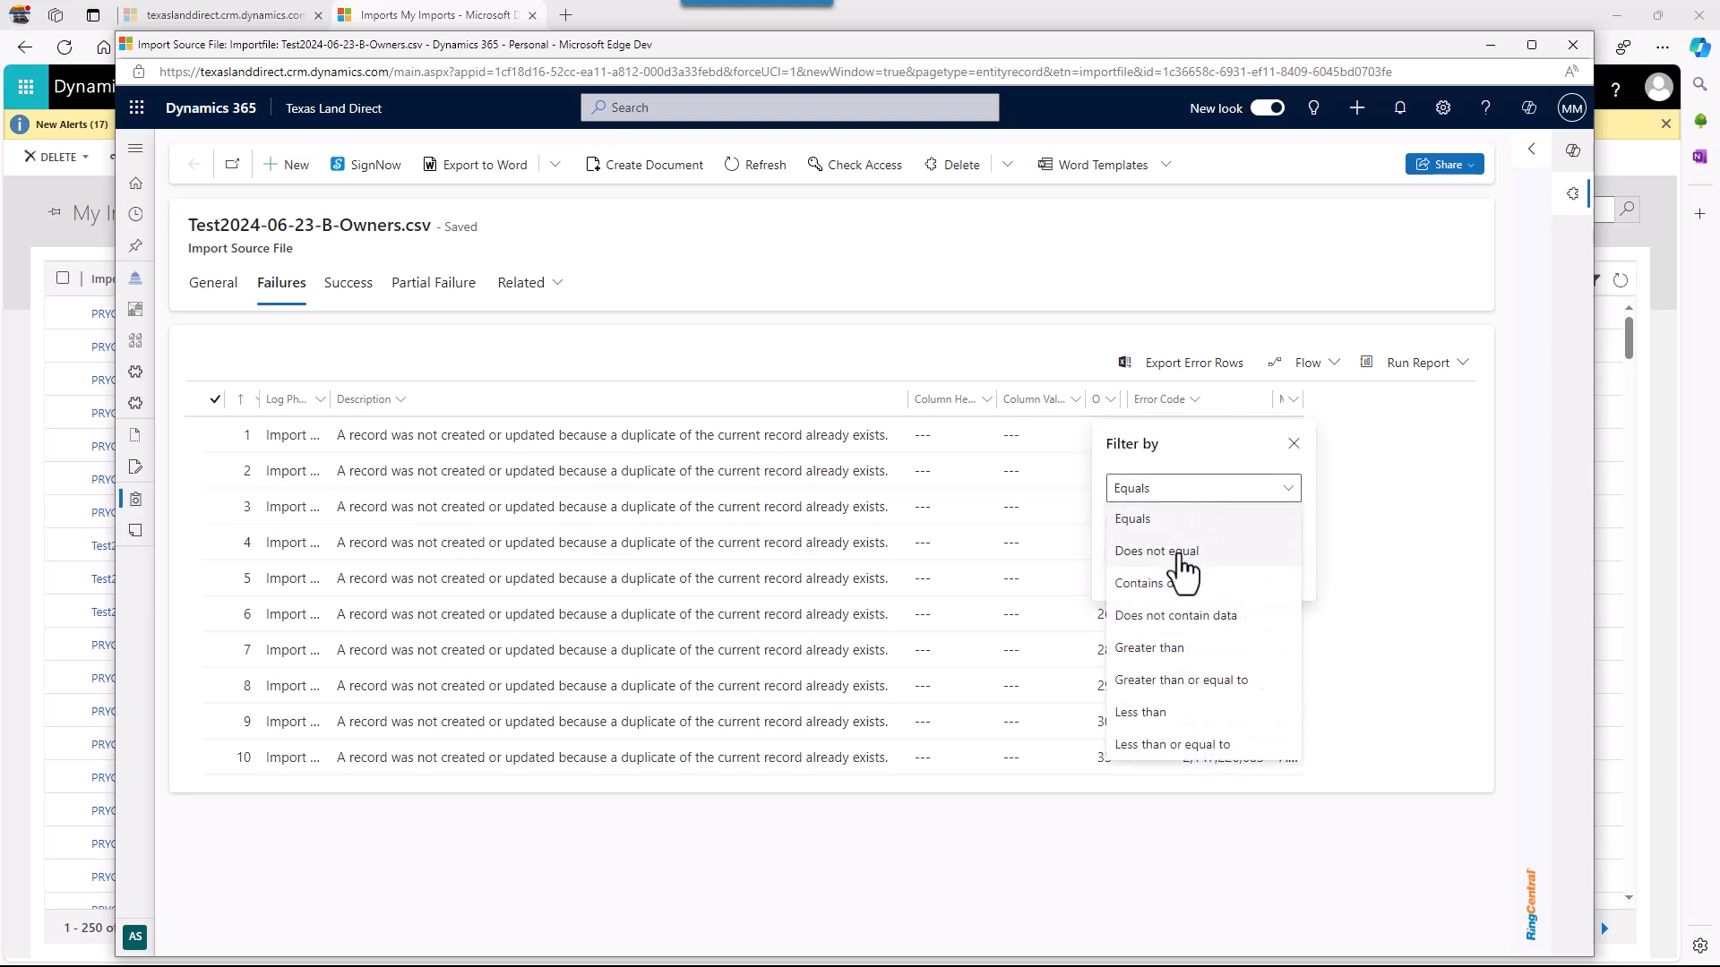
left_click(1169, 551)
left_click(1164, 532)
type("-21")
key("Return")
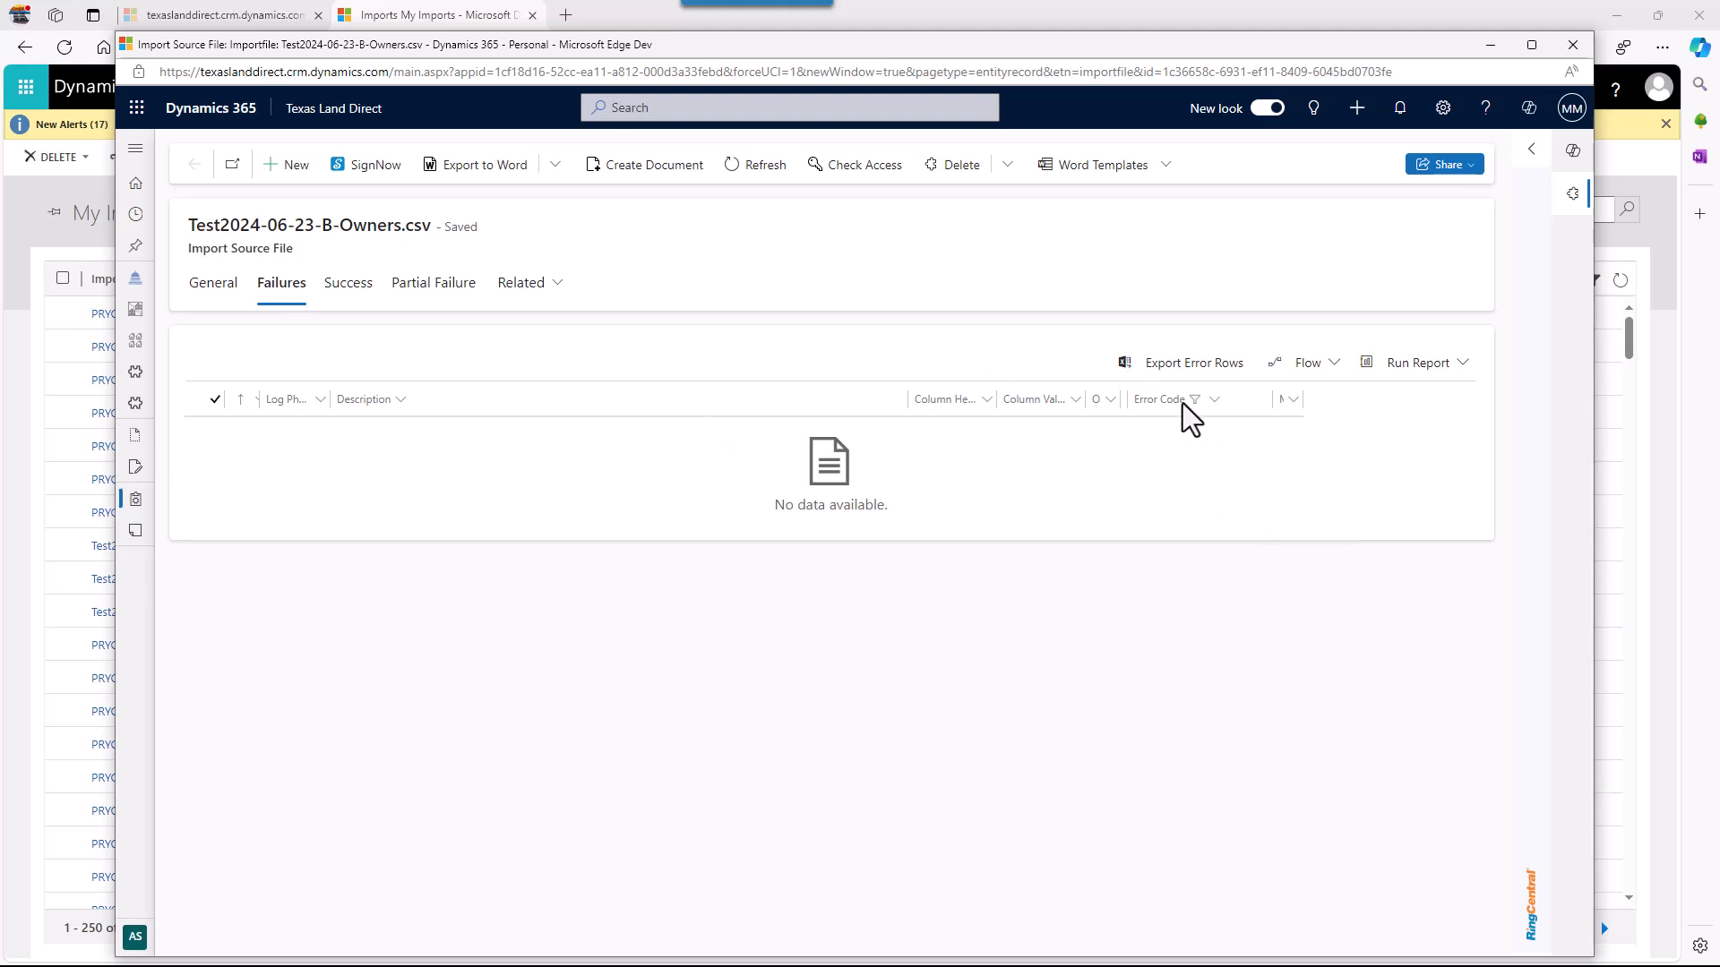
left_click(1207, 399)
left_click(1201, 537)
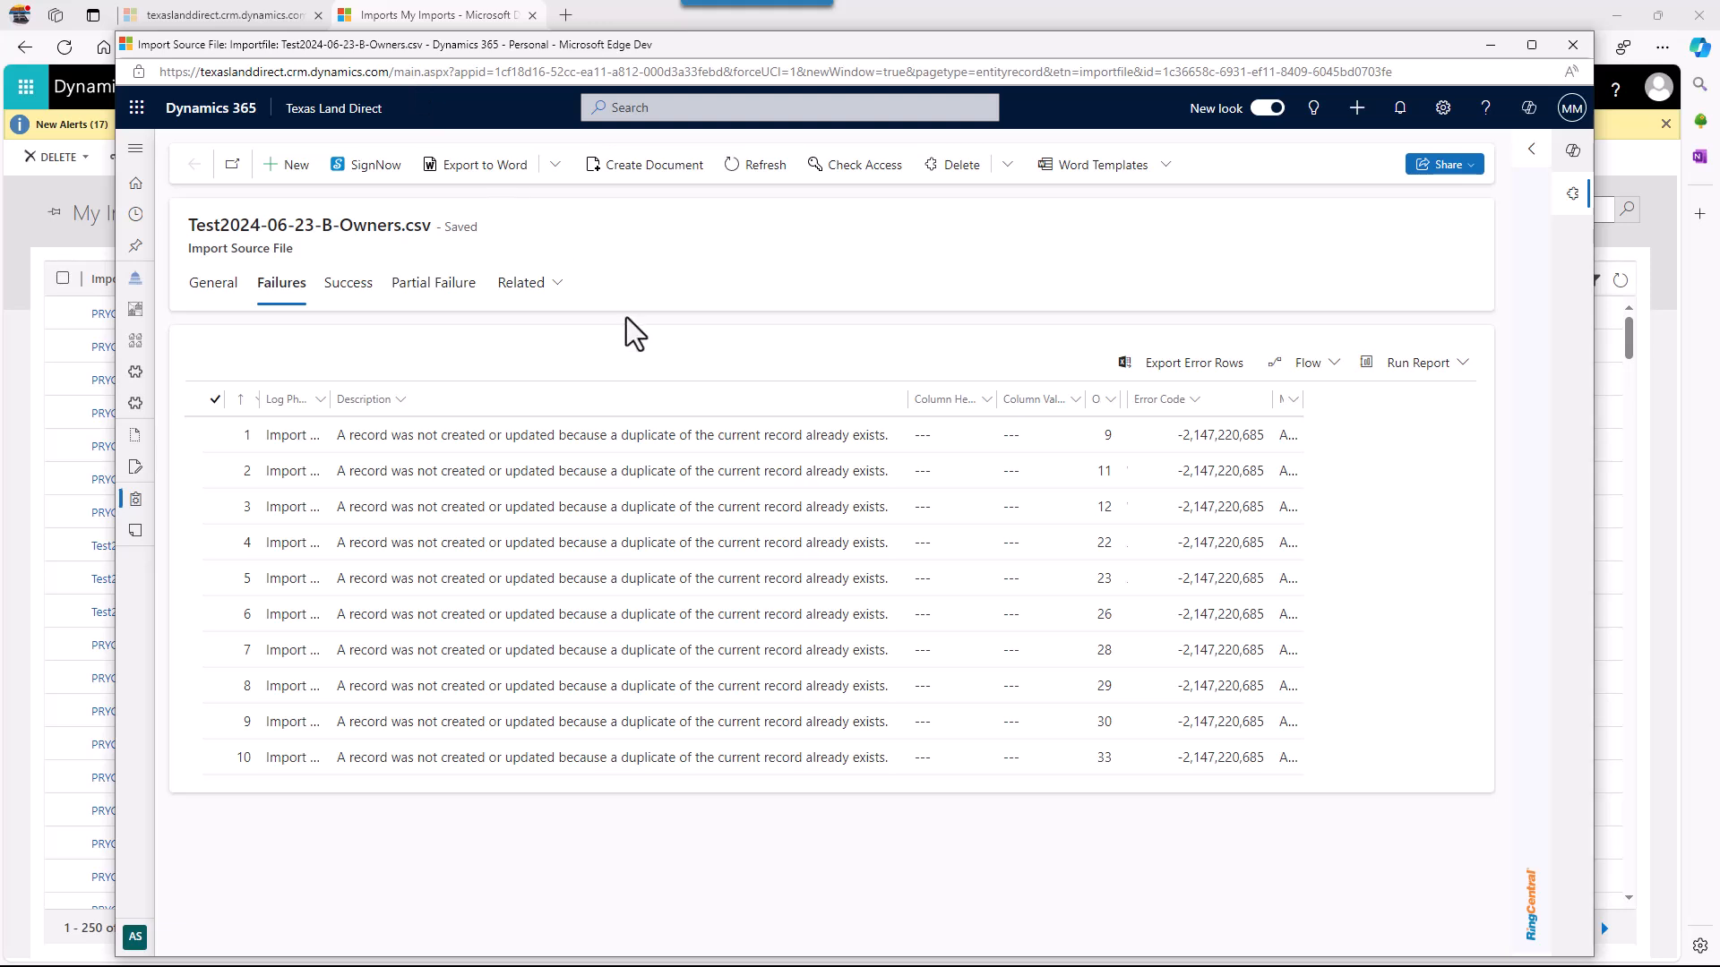
Open the file's related Failures list, select all rows and check the filtering options for the error code.
left_click(559, 297)
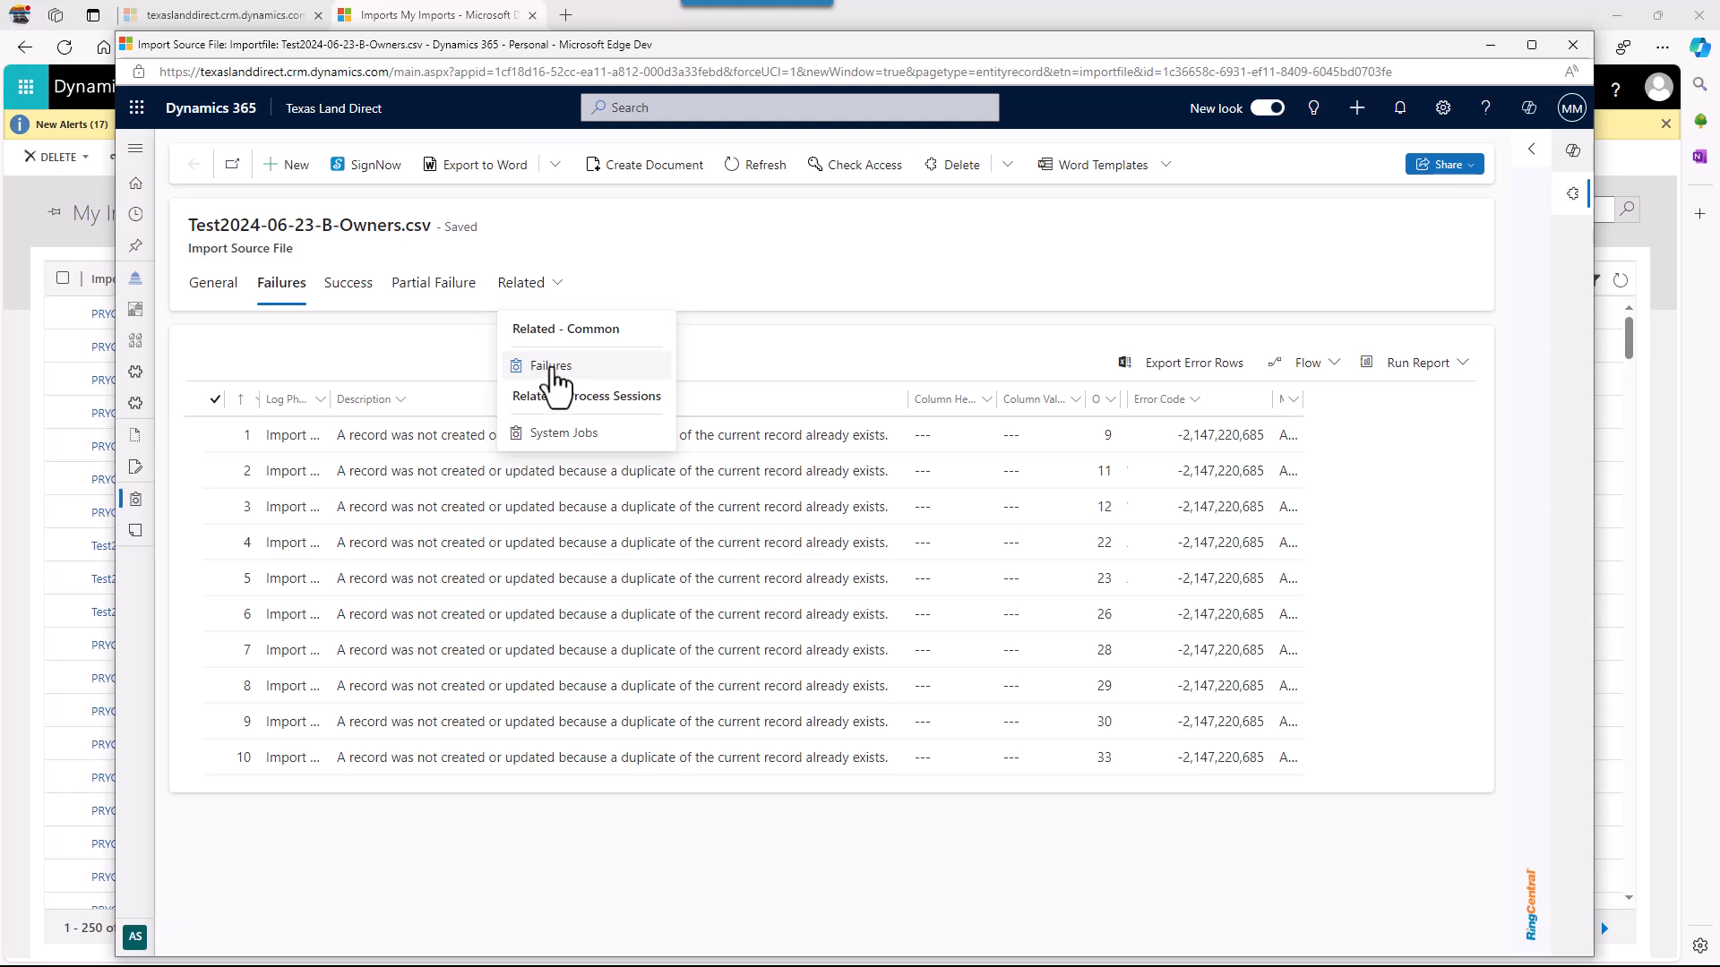
left_click(783, 350)
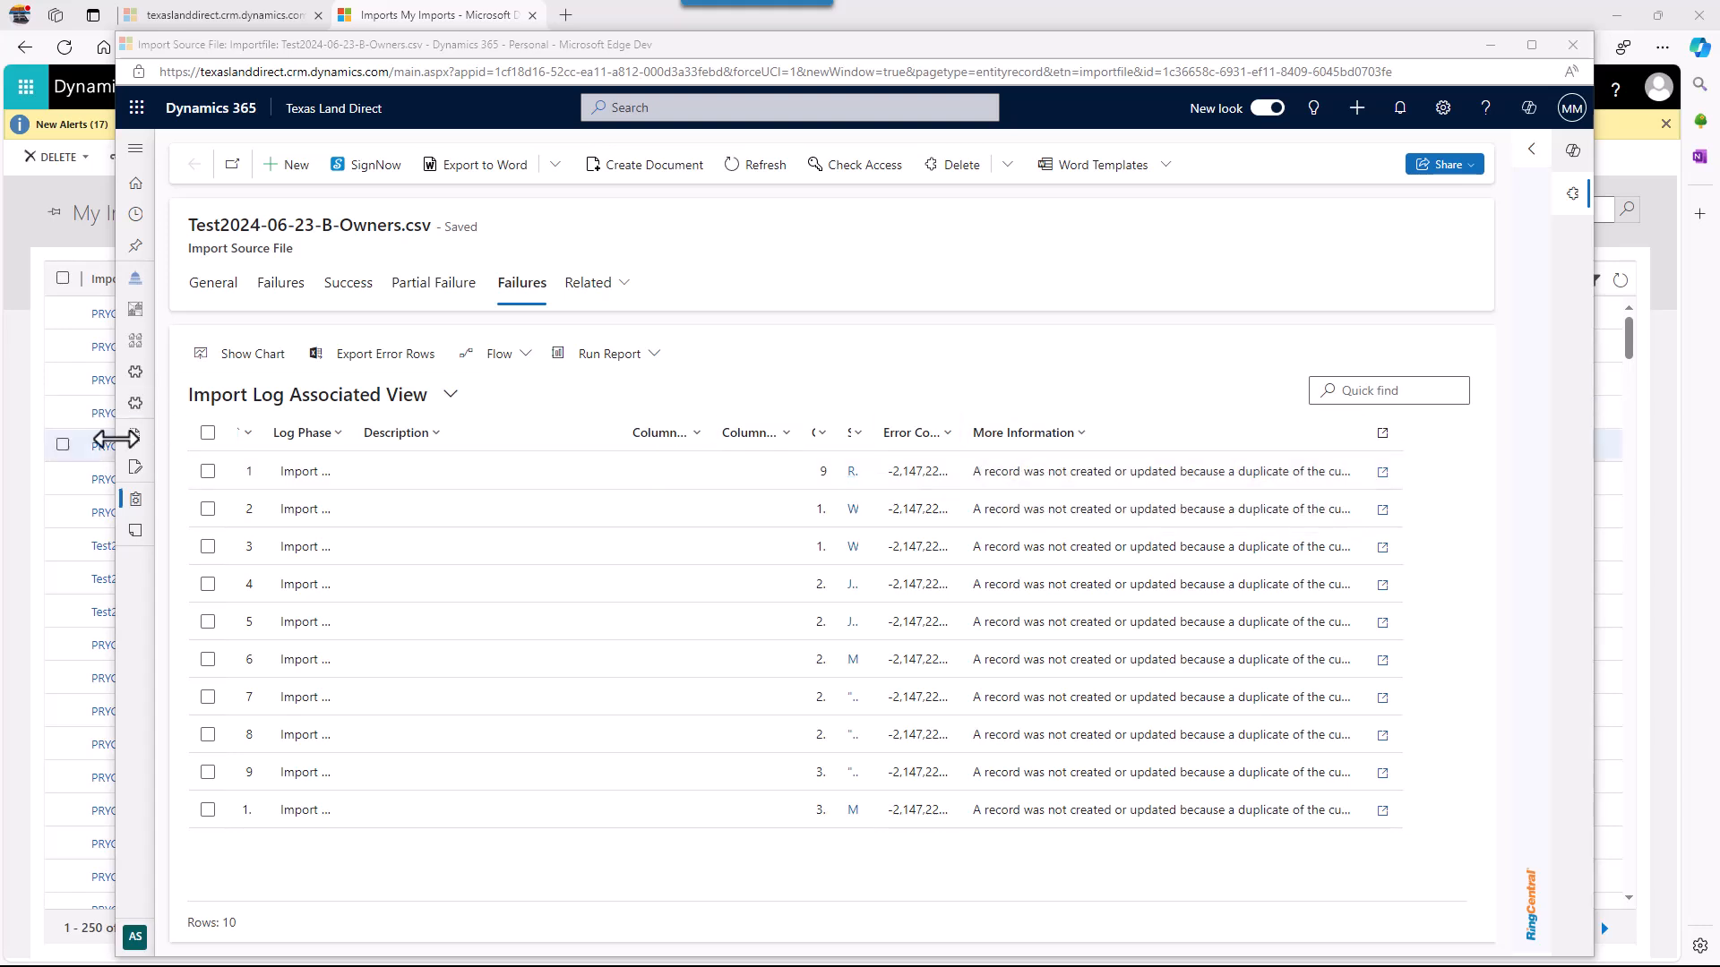
left_click(207, 435)
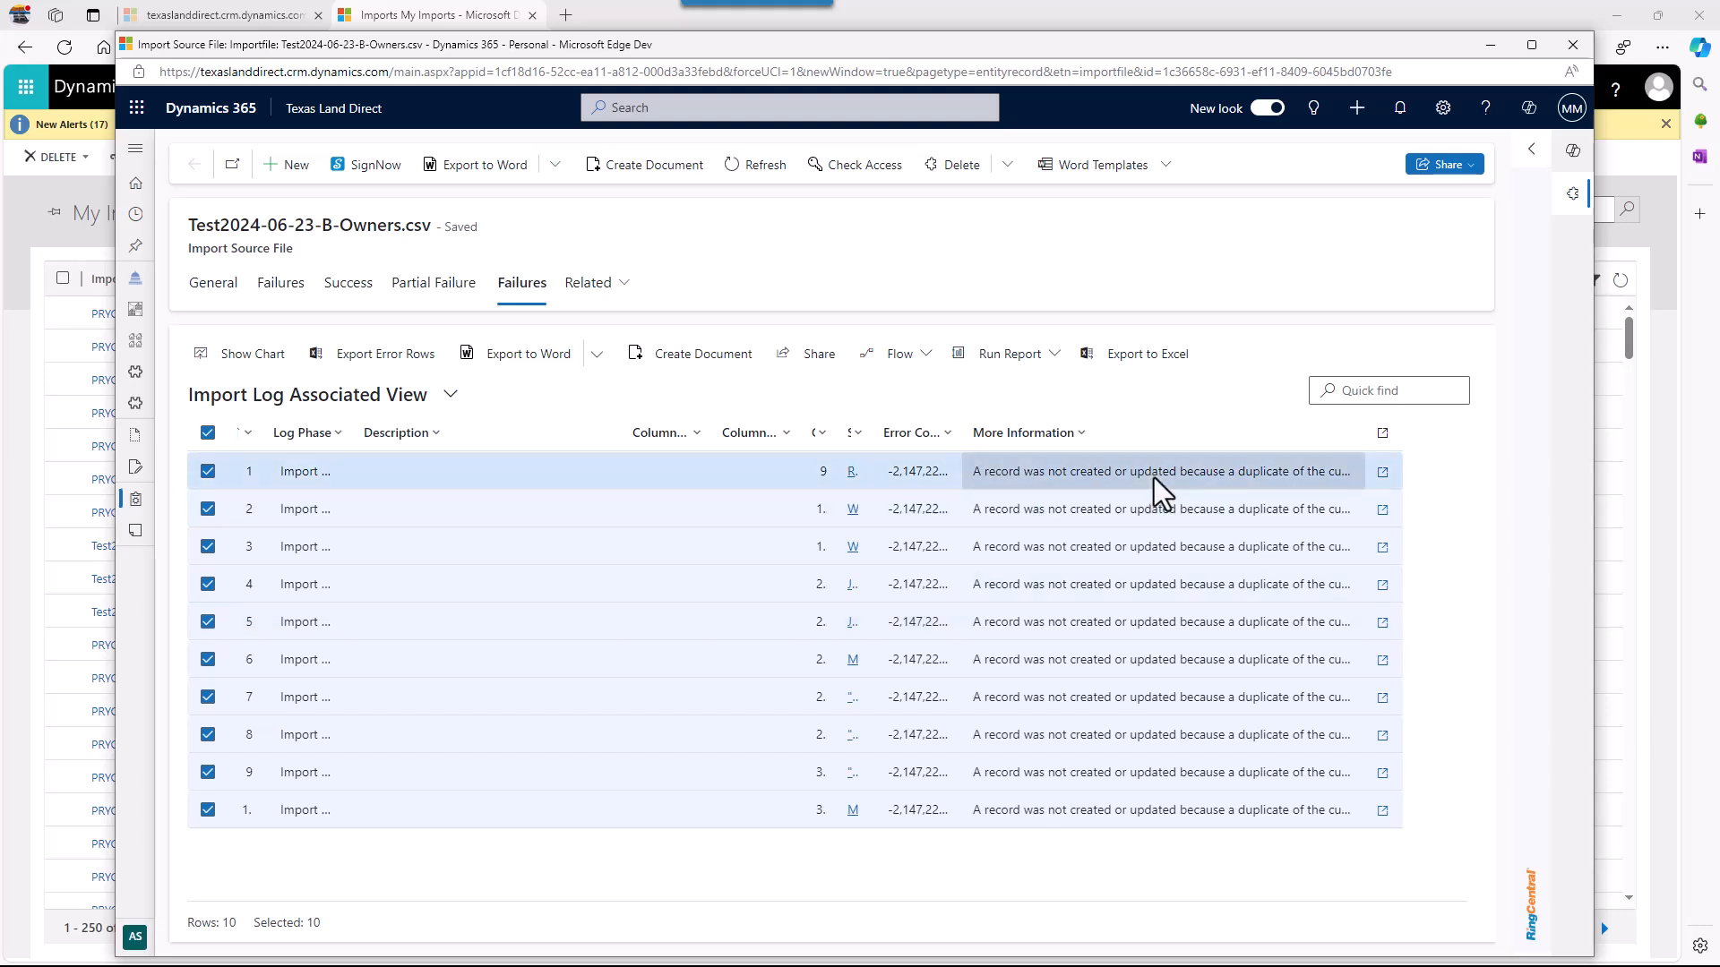
left_click(936, 437)
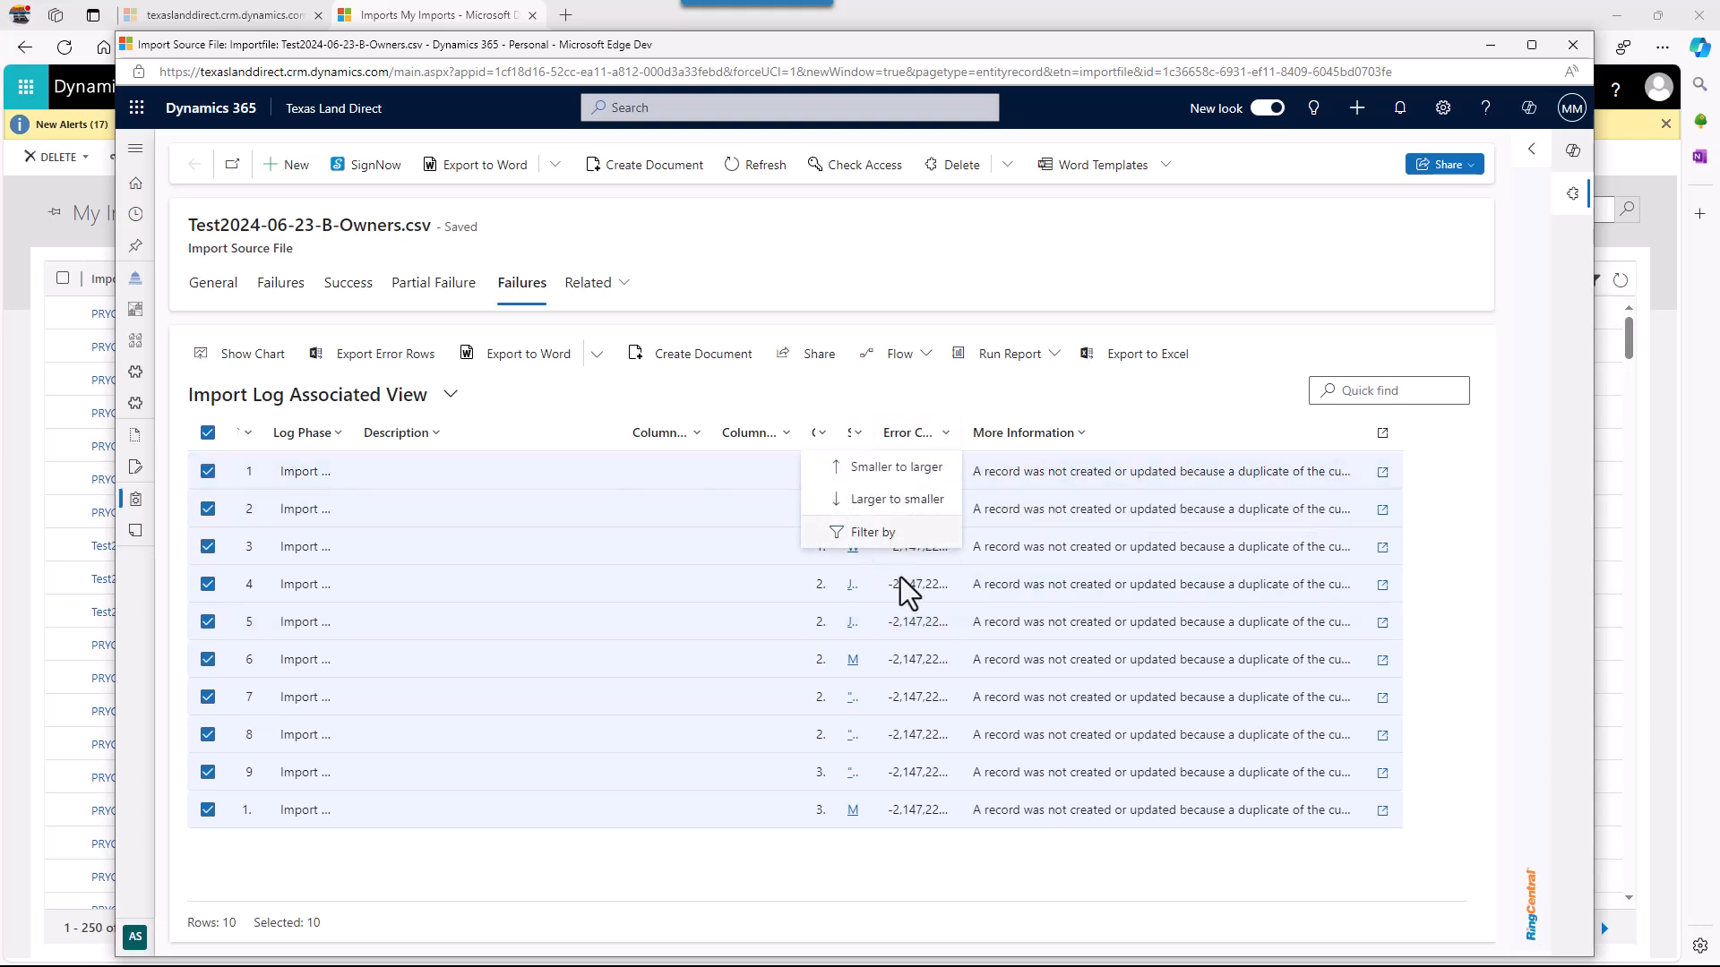
left_click(1150, 407)
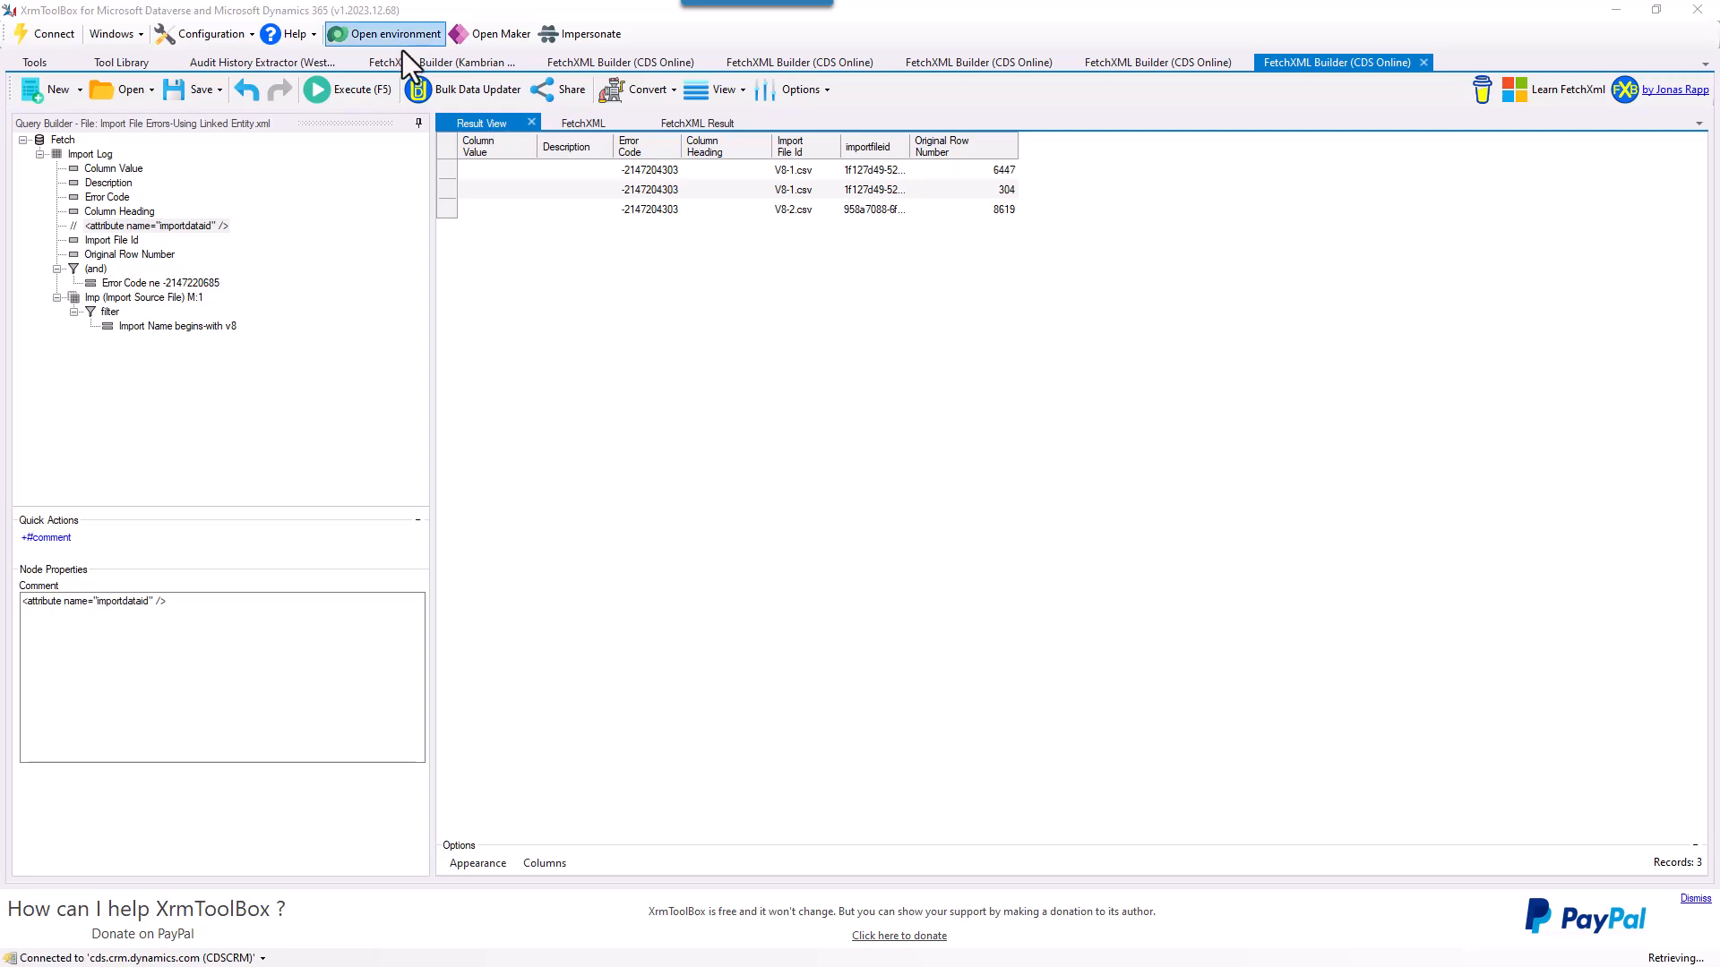
left_click(578, 145)
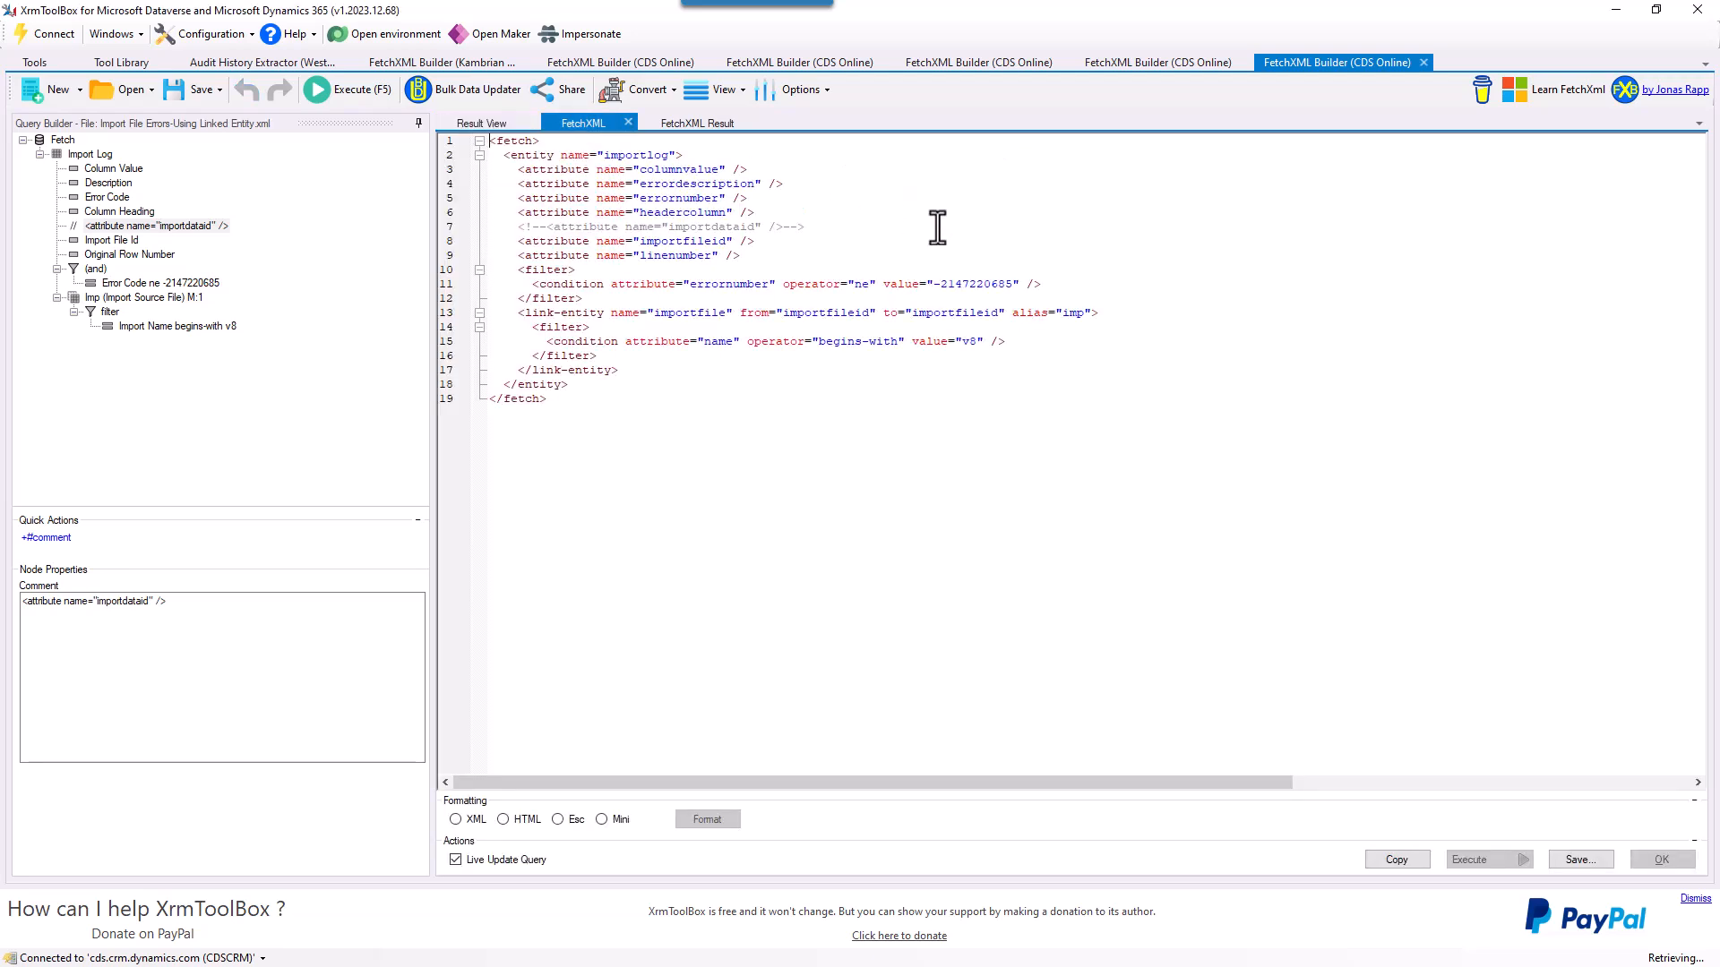
left_click(640, 159)
left_click(688, 314)
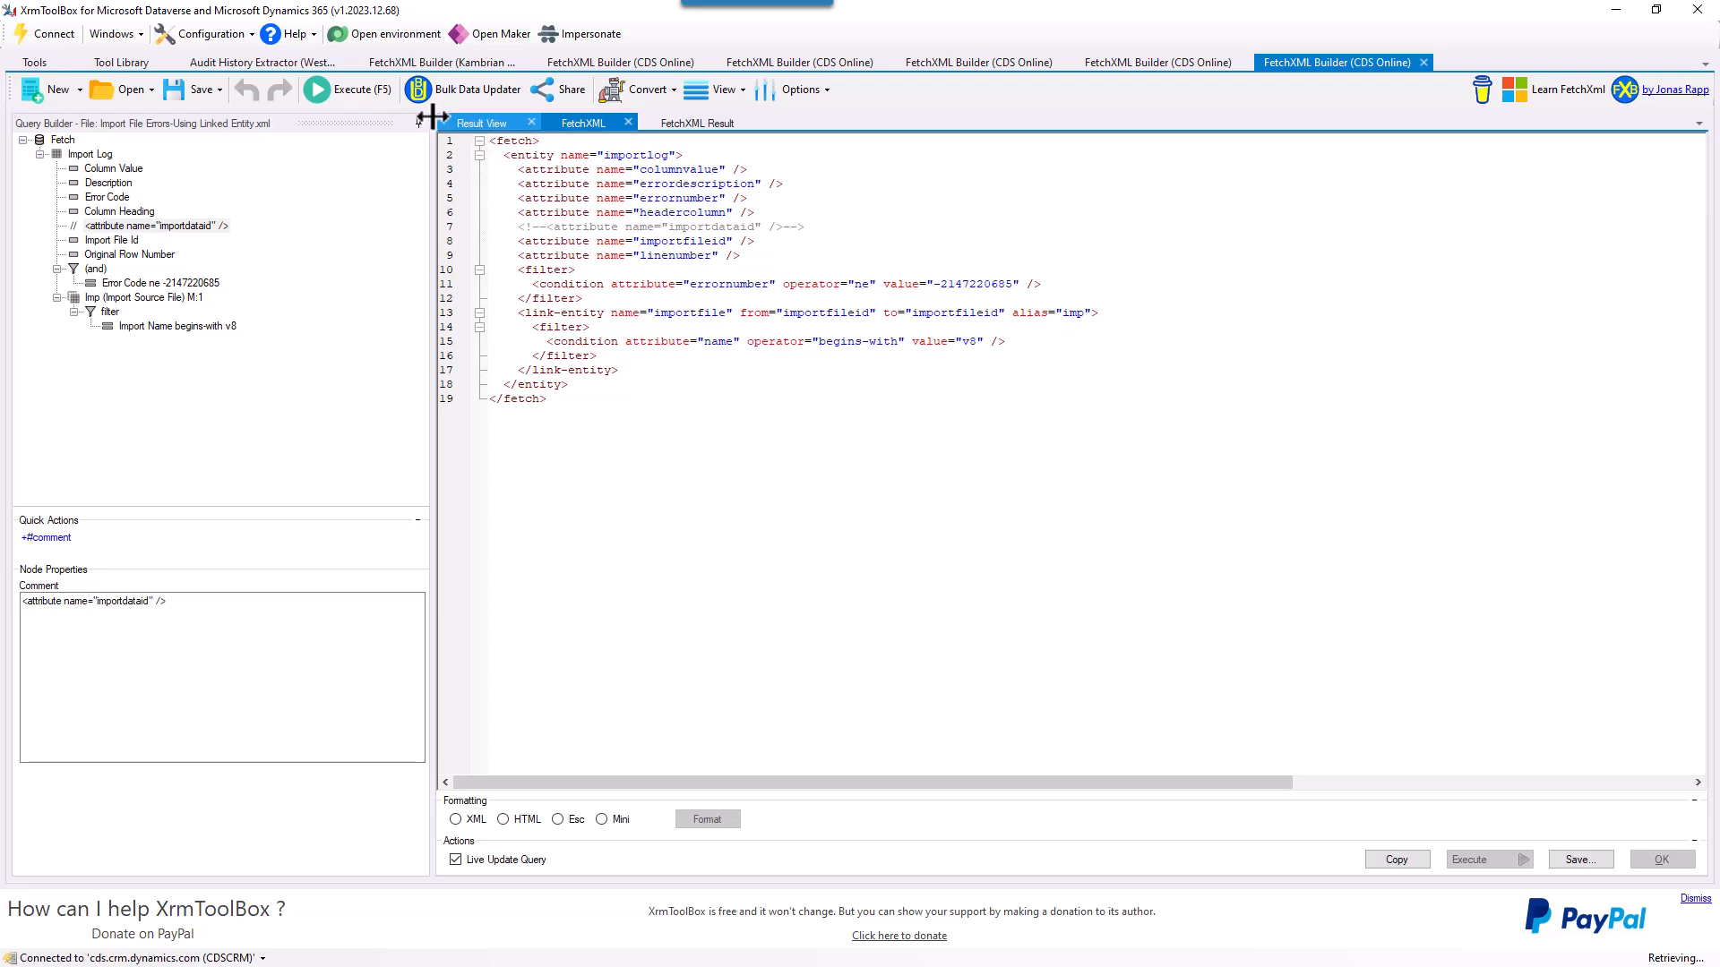
left_click(357, 91)
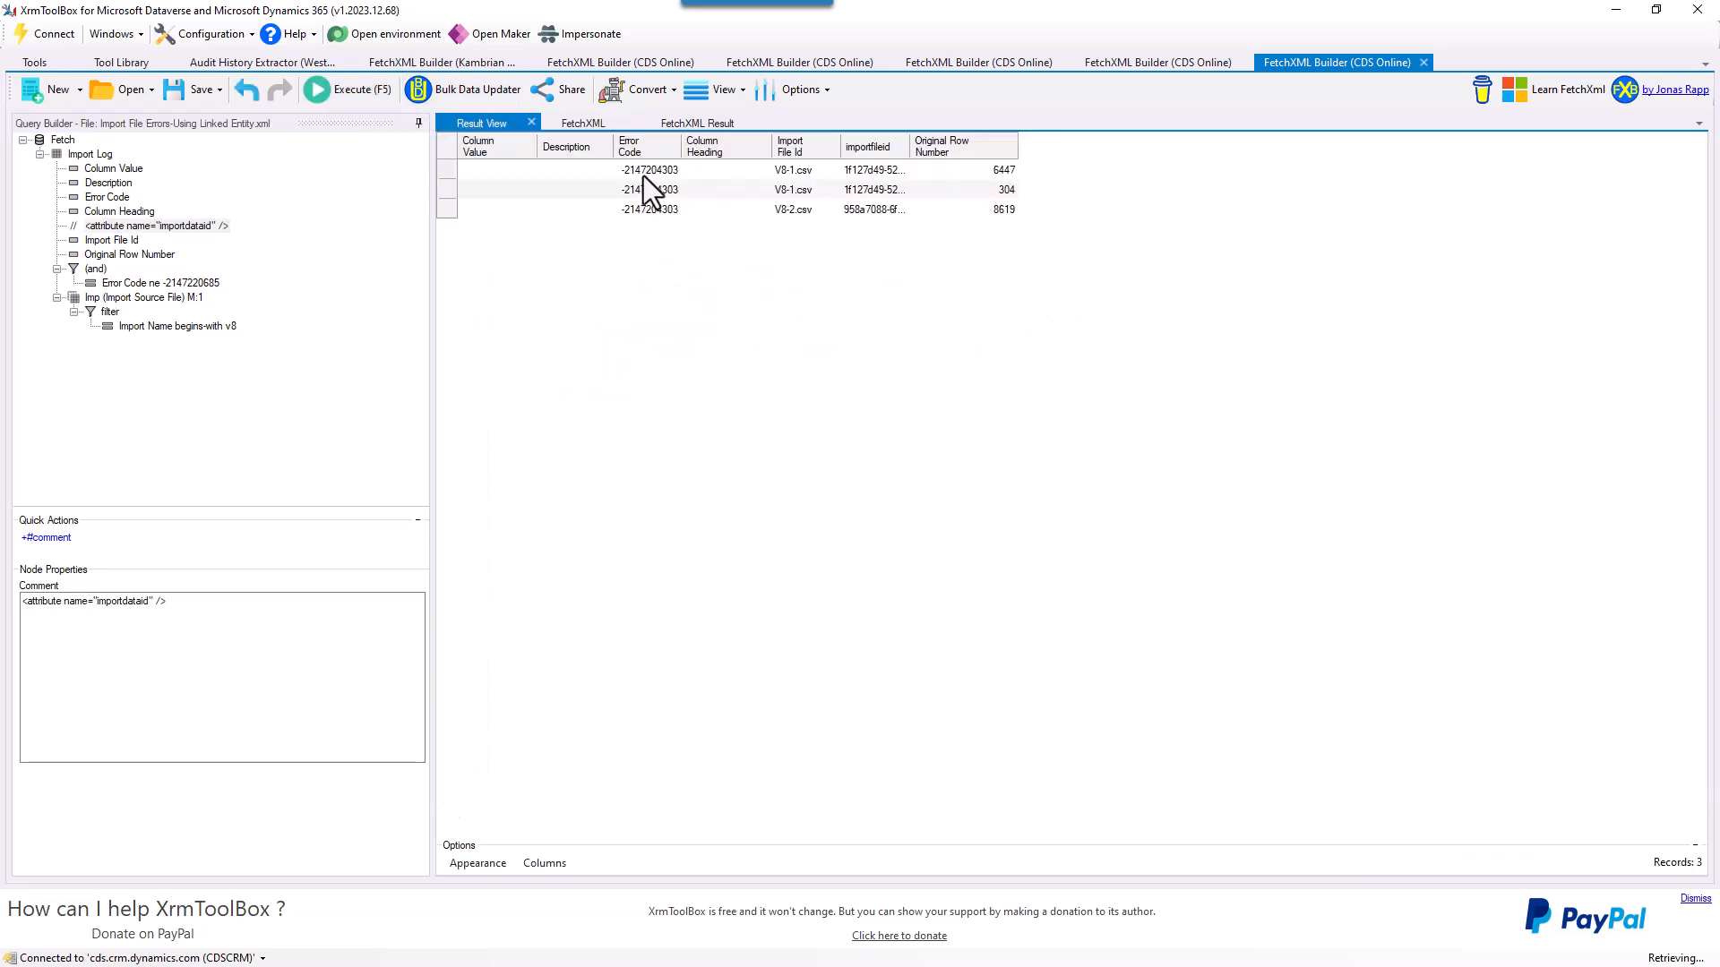
Compare the FetchXML error number condition with the error codes, import files and original row numbers in the query results.
left_click(593, 125)
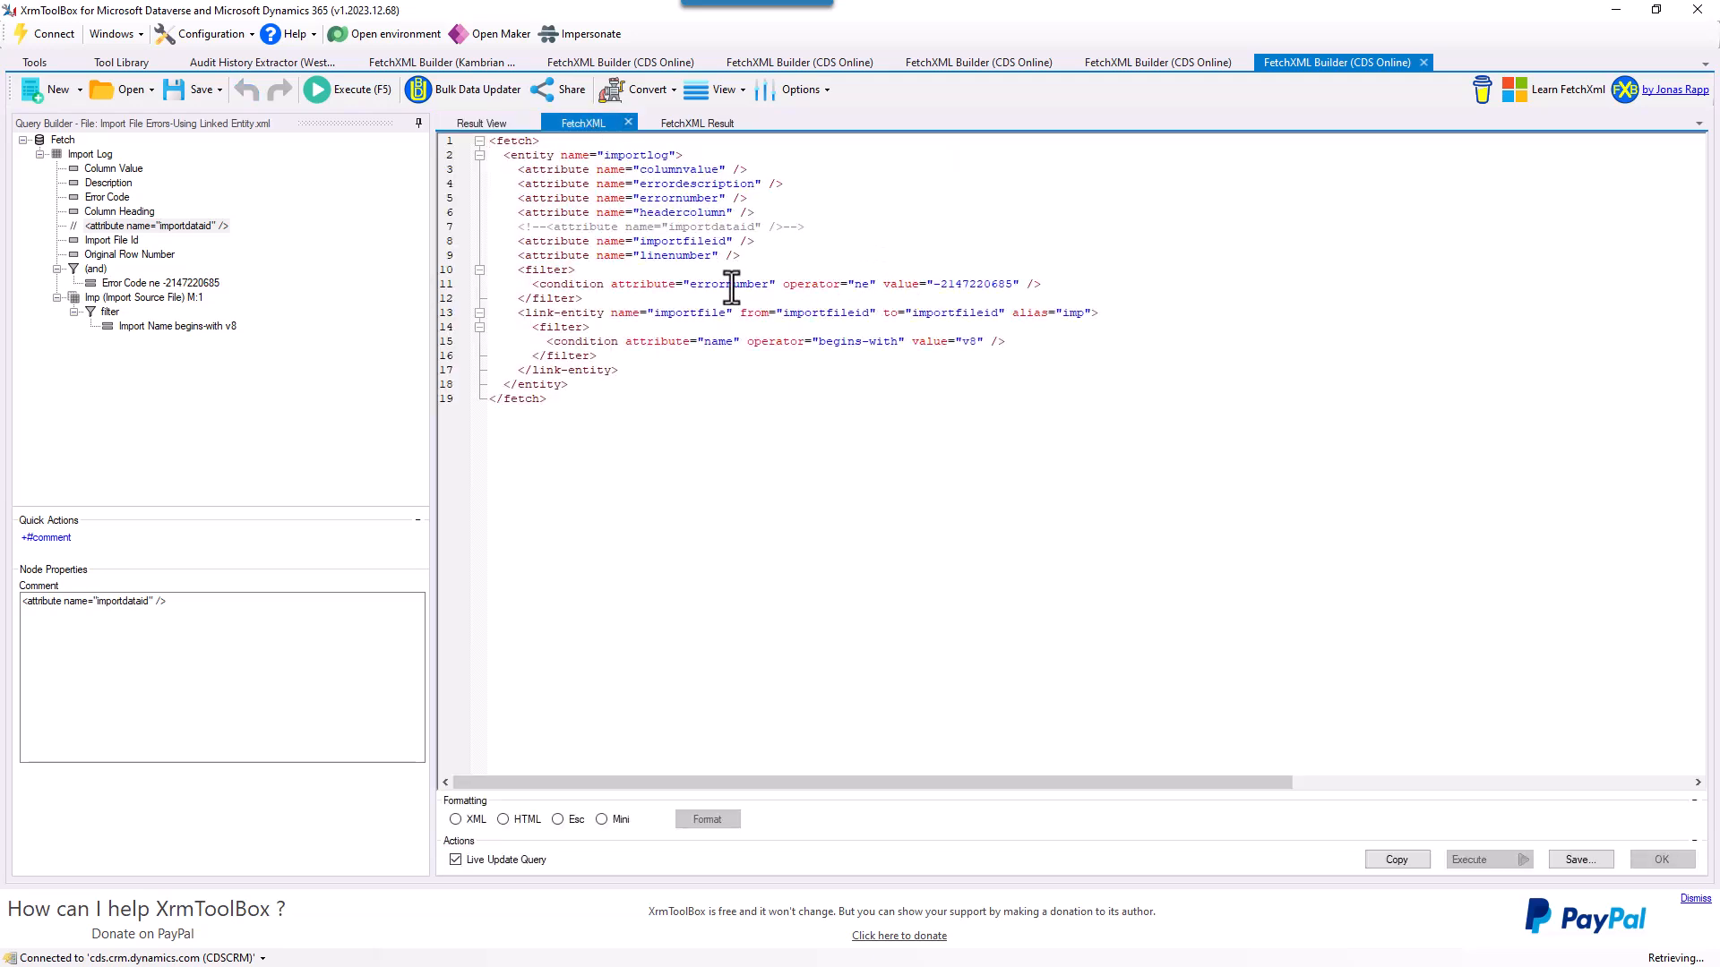
left_click_drag(941, 284, 982, 296)
left_click(982, 296)
left_click(484, 125)
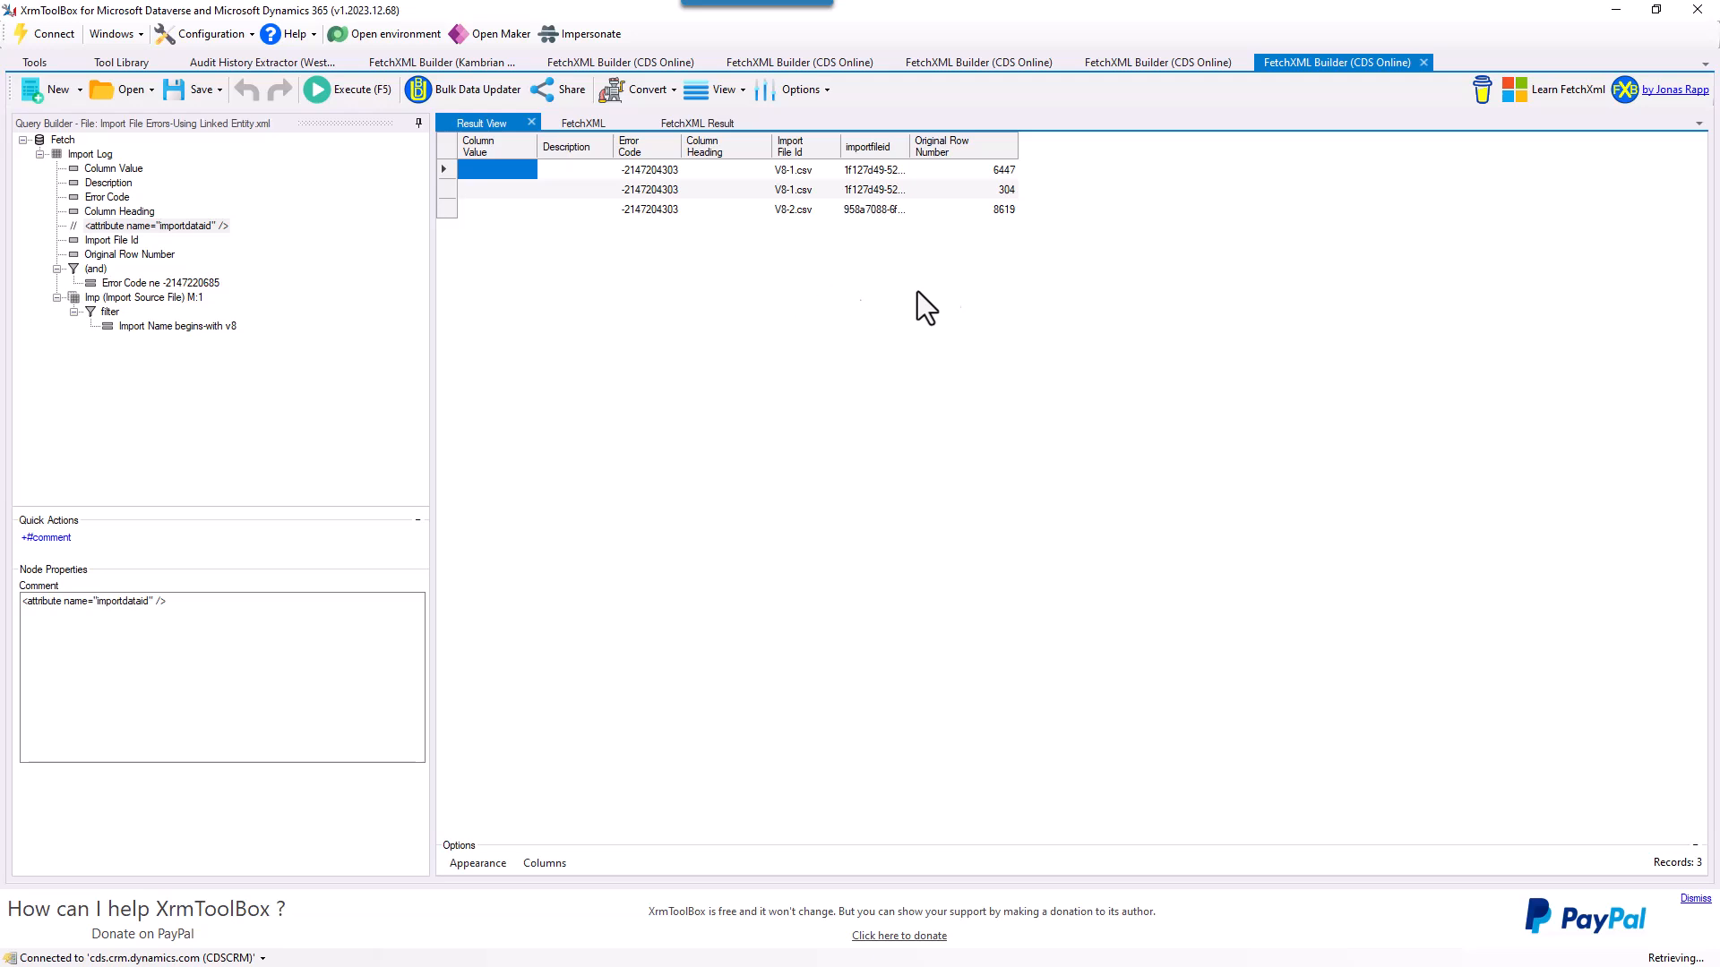
left_click(649, 170)
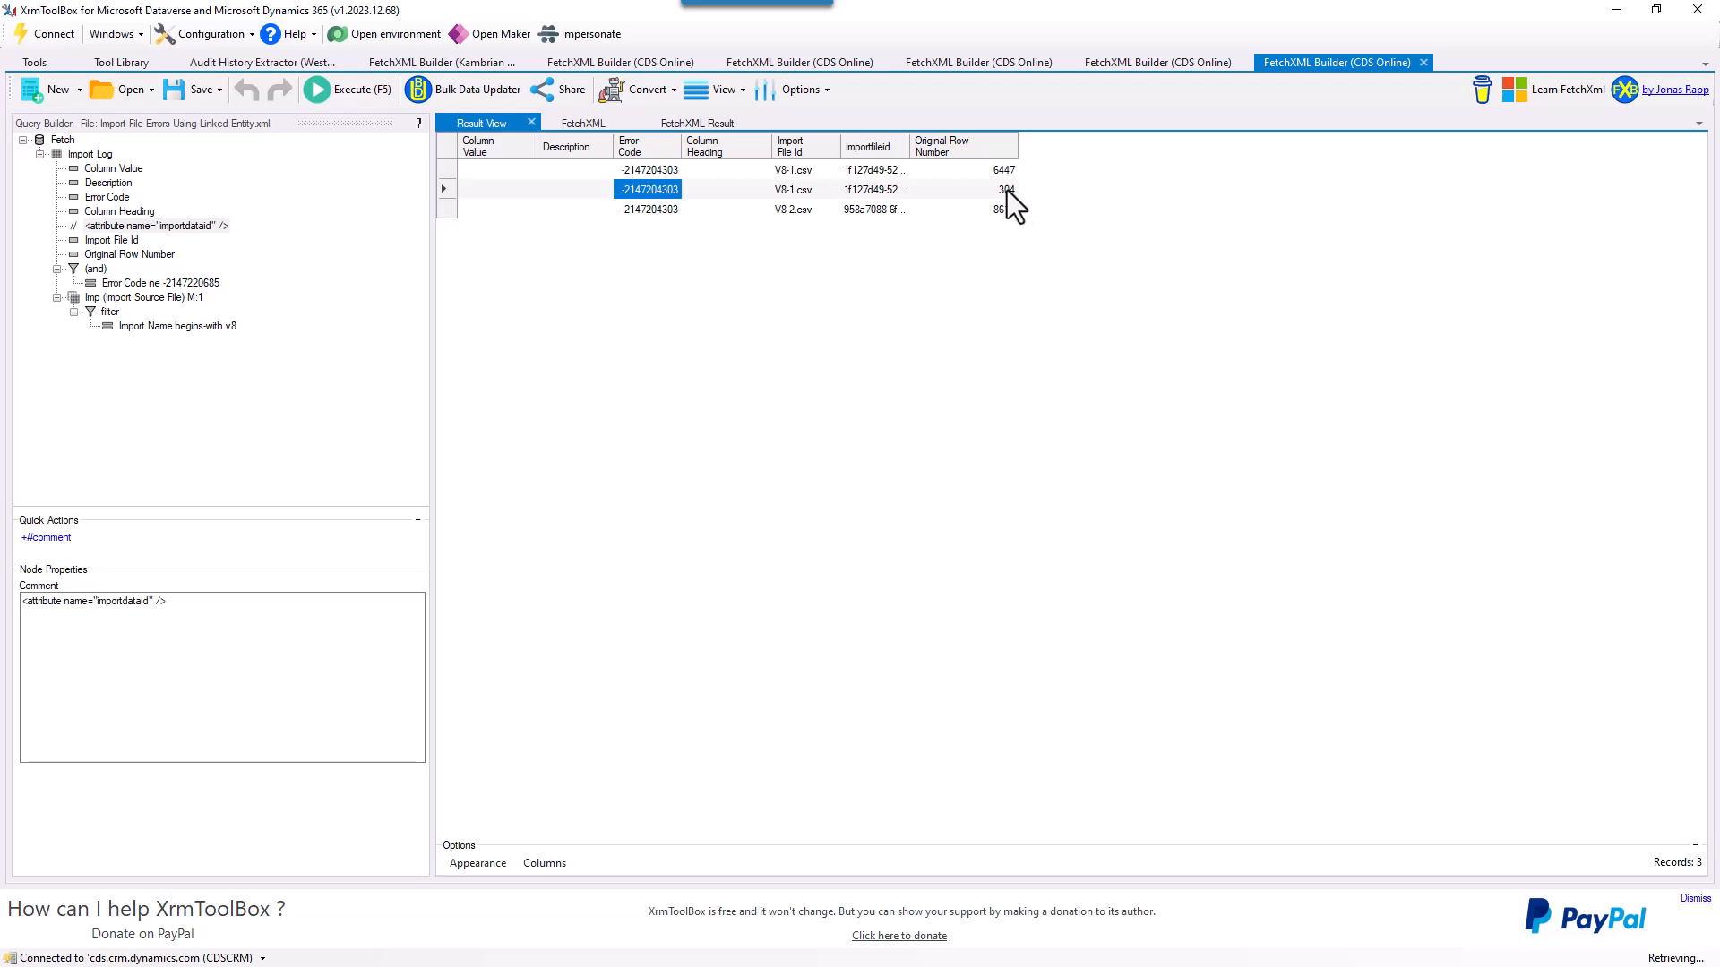
left_click(583, 125)
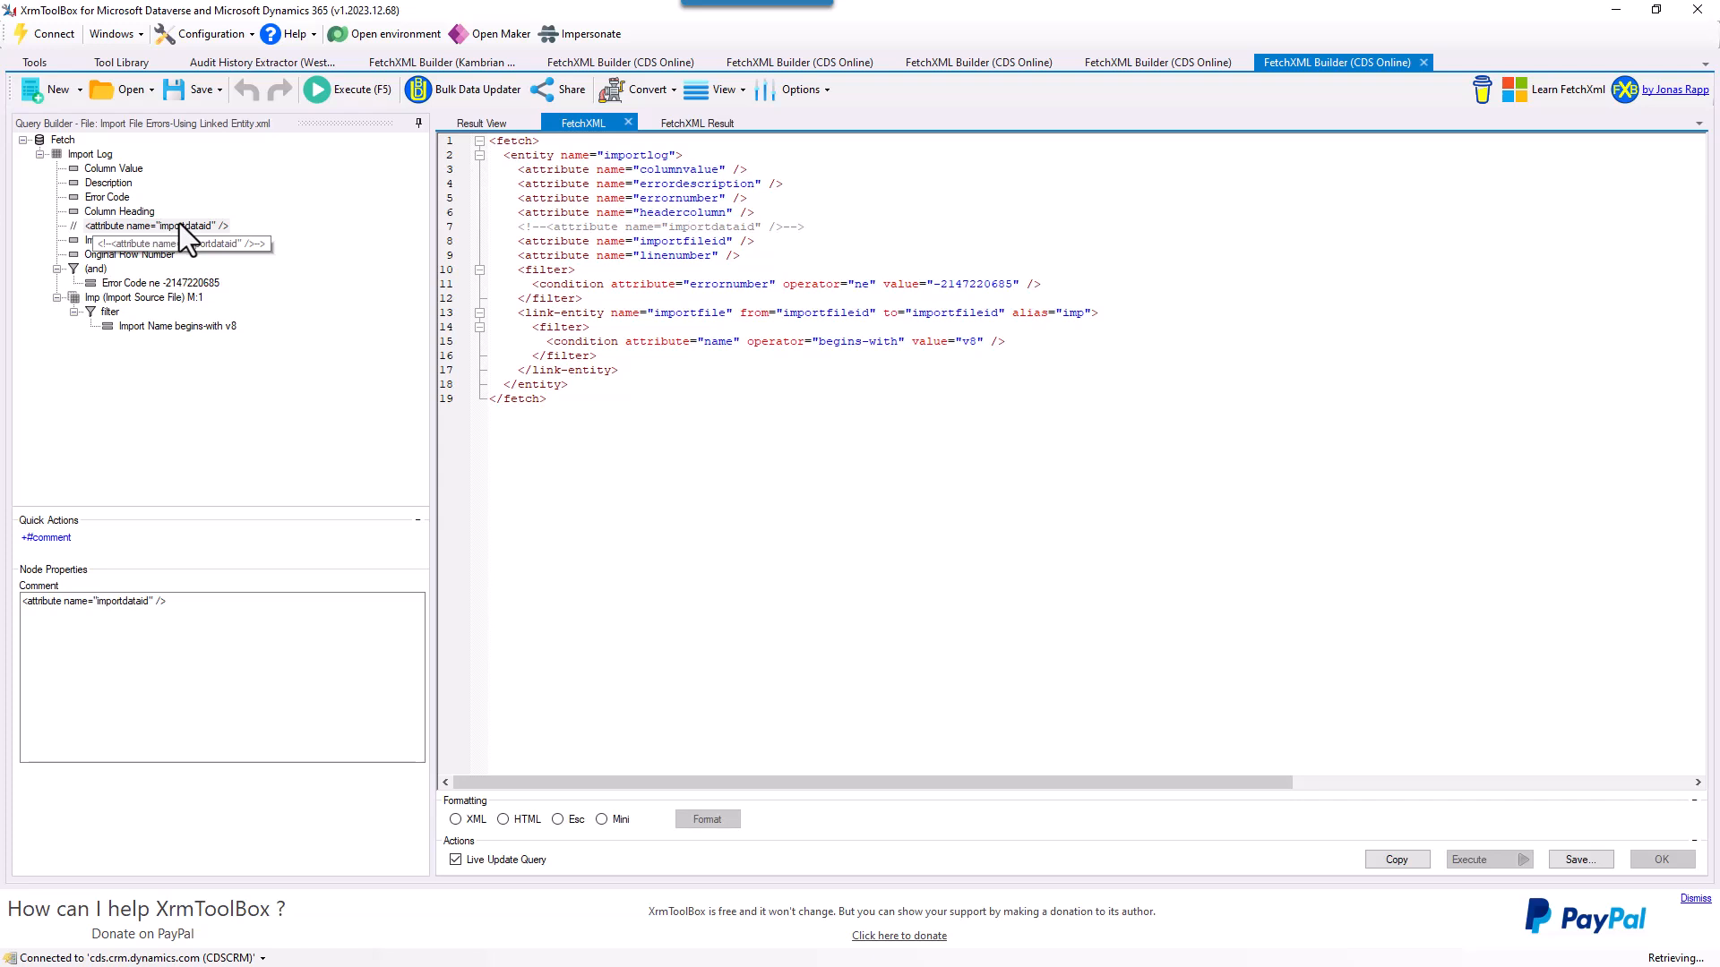
left_click(481, 121)
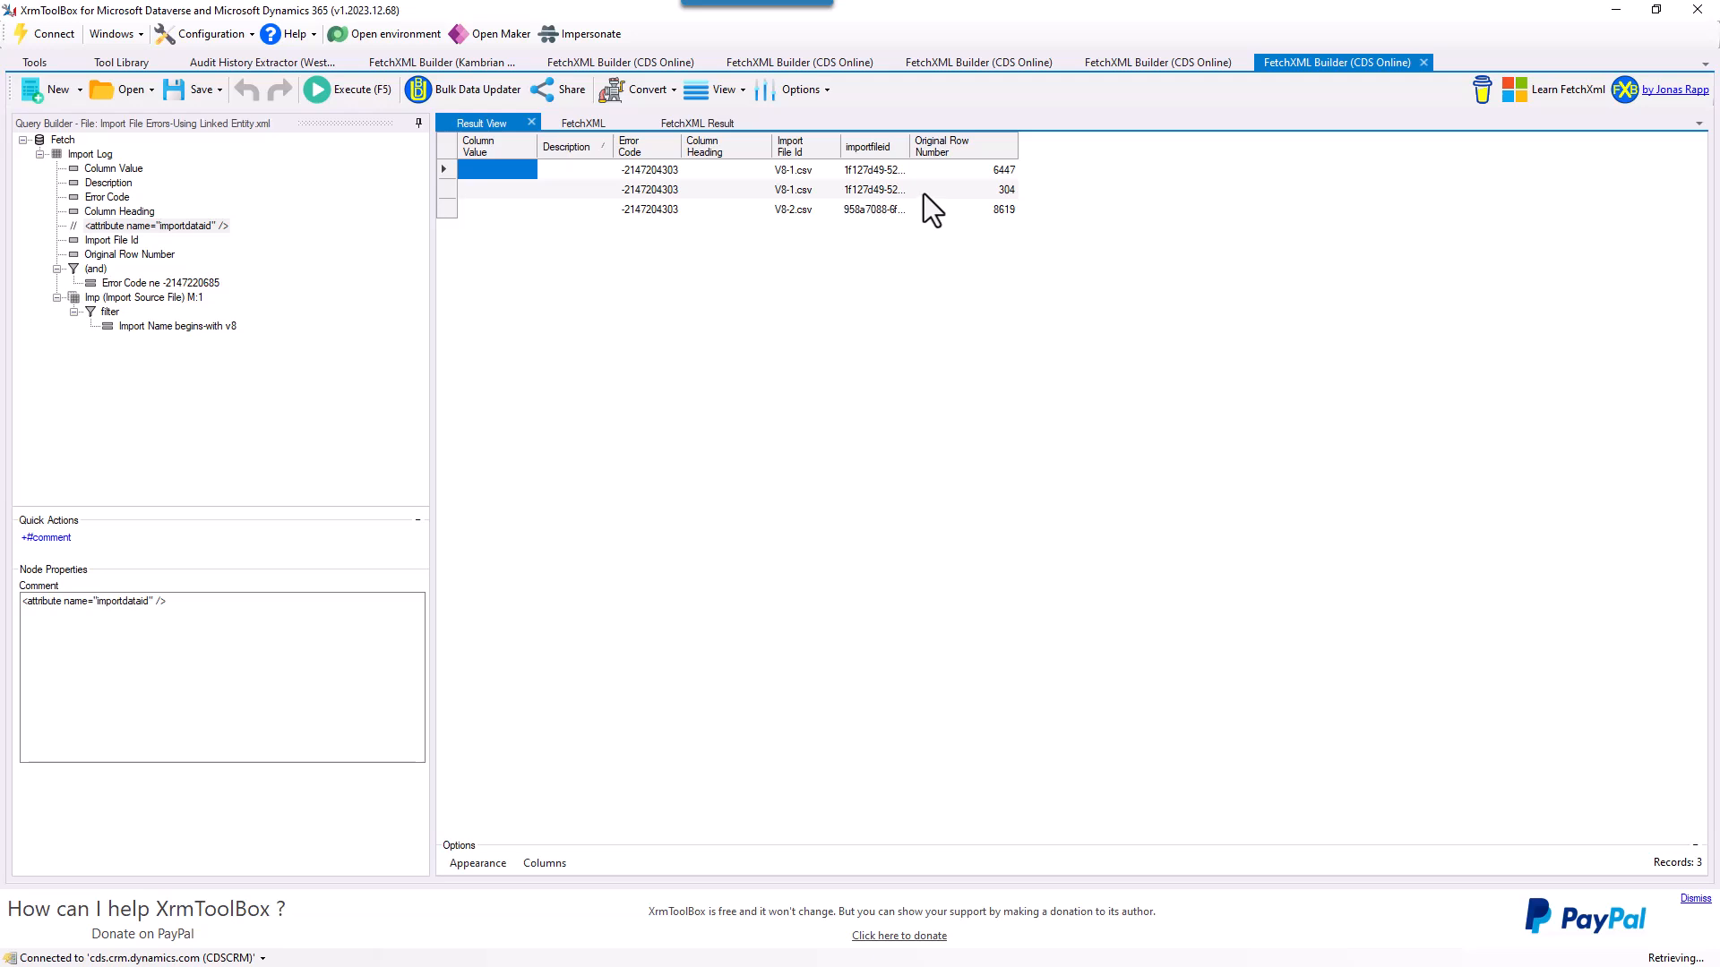
left_click(584, 125)
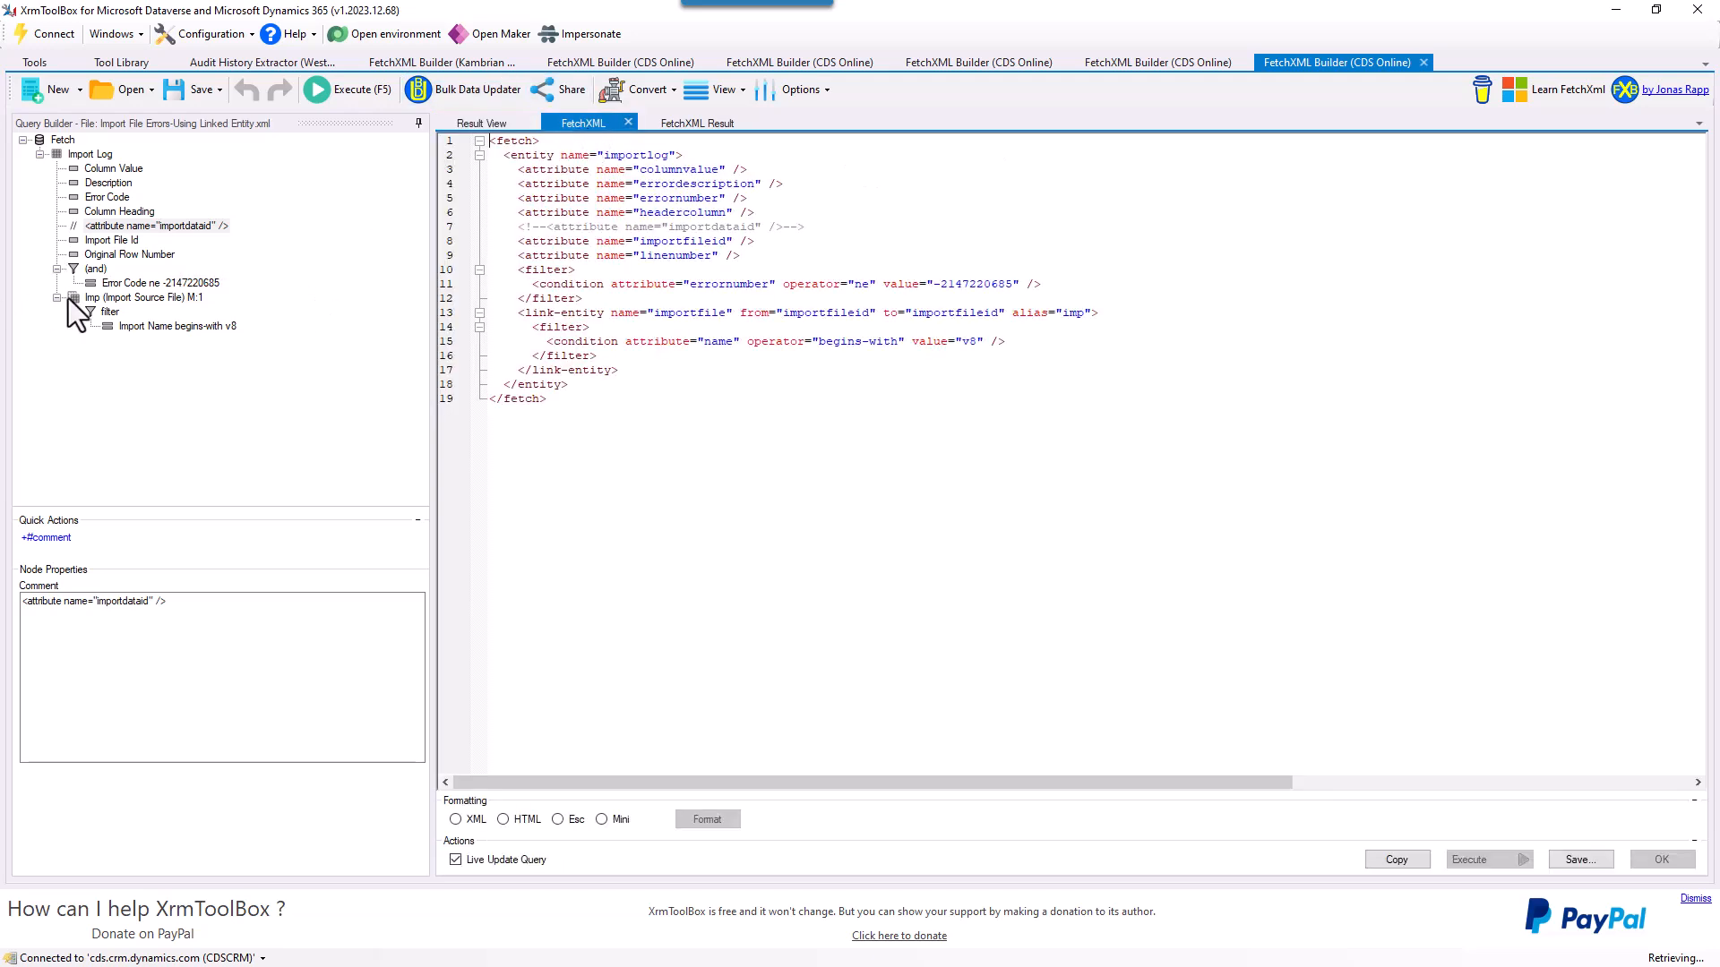
left_click(119, 284)
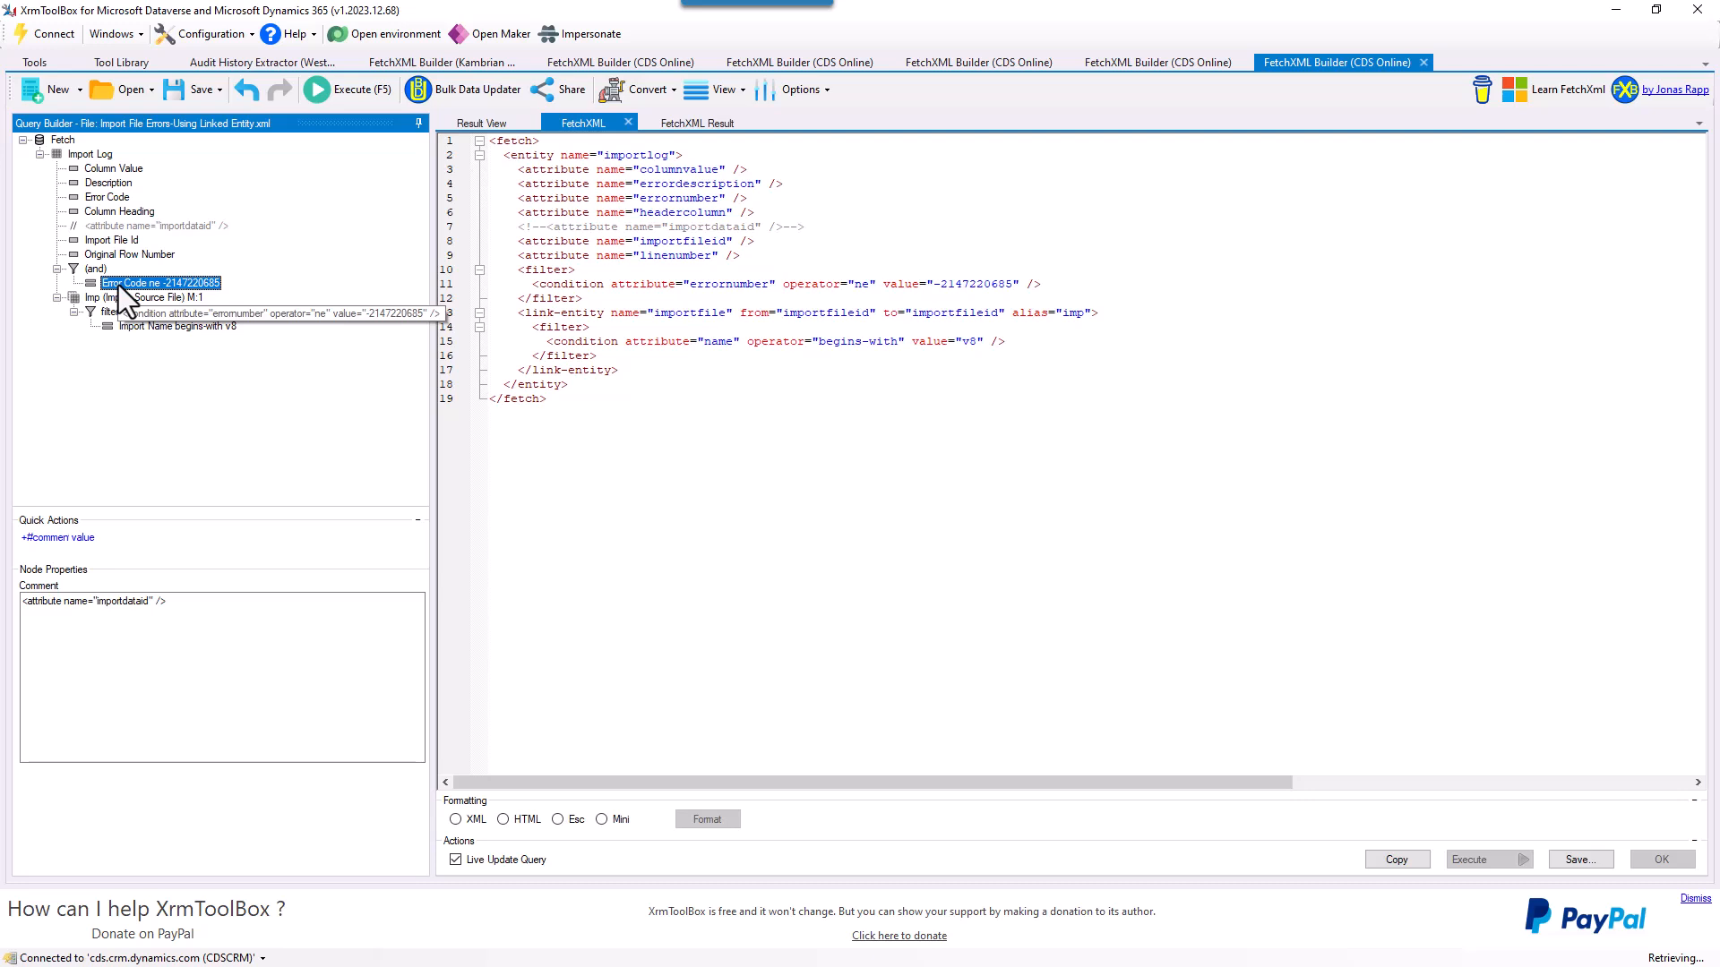
right_click(119, 285)
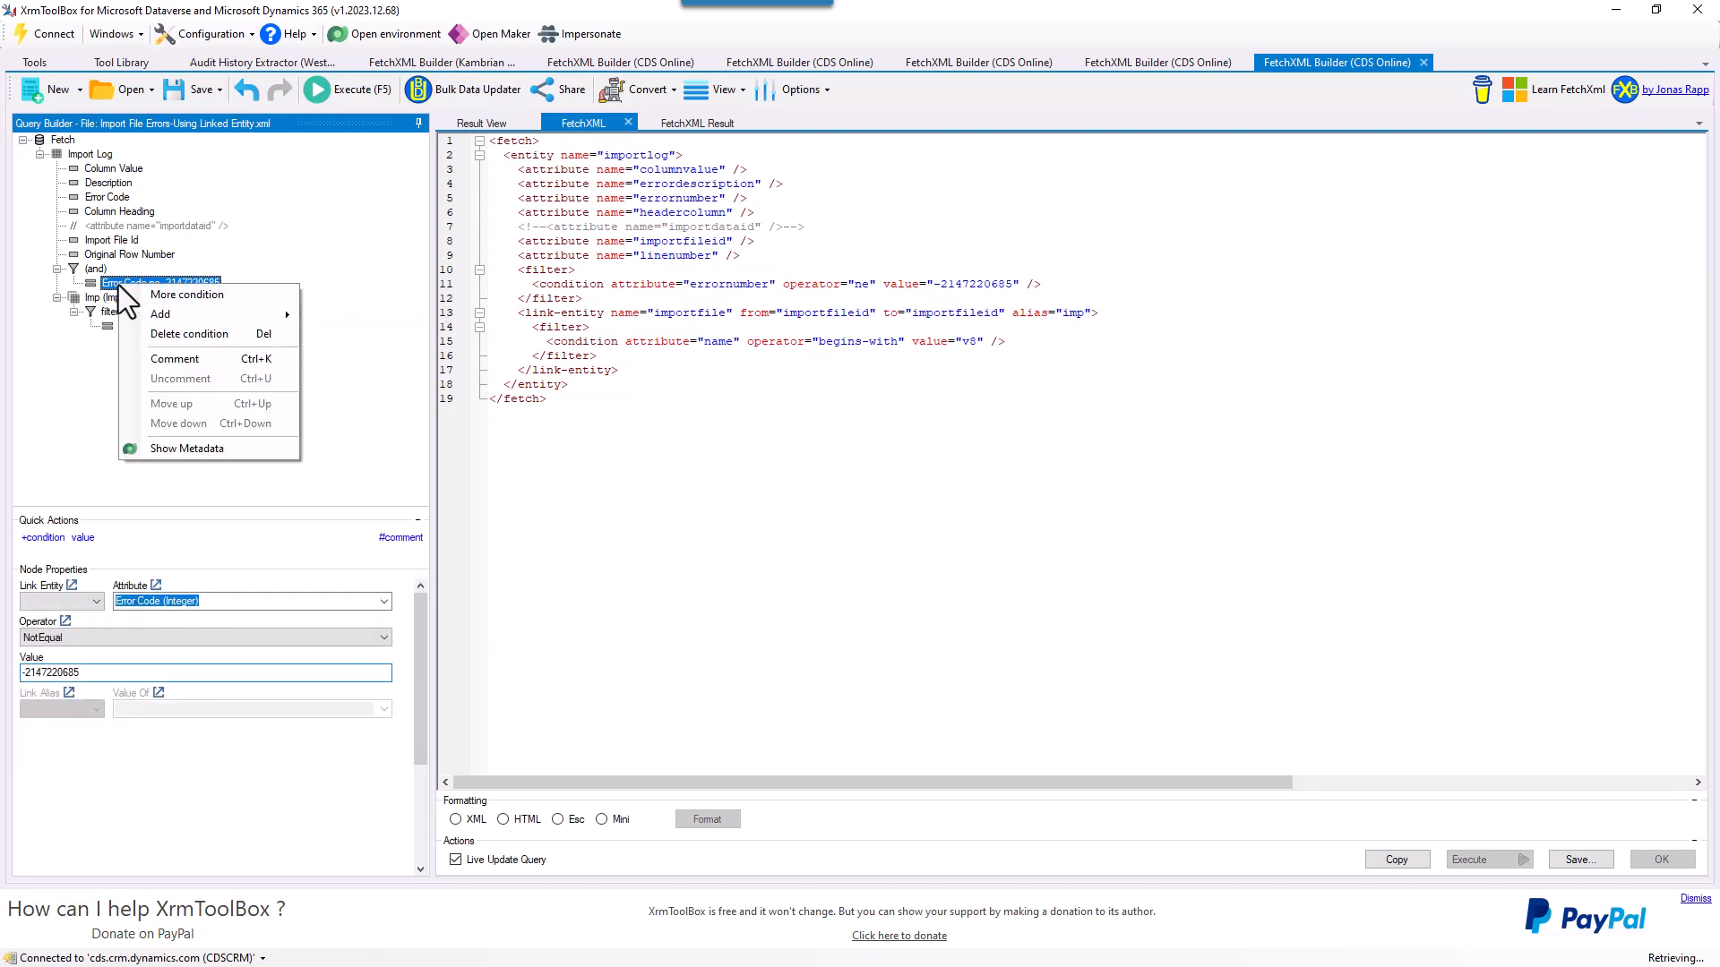
left_click(183, 358)
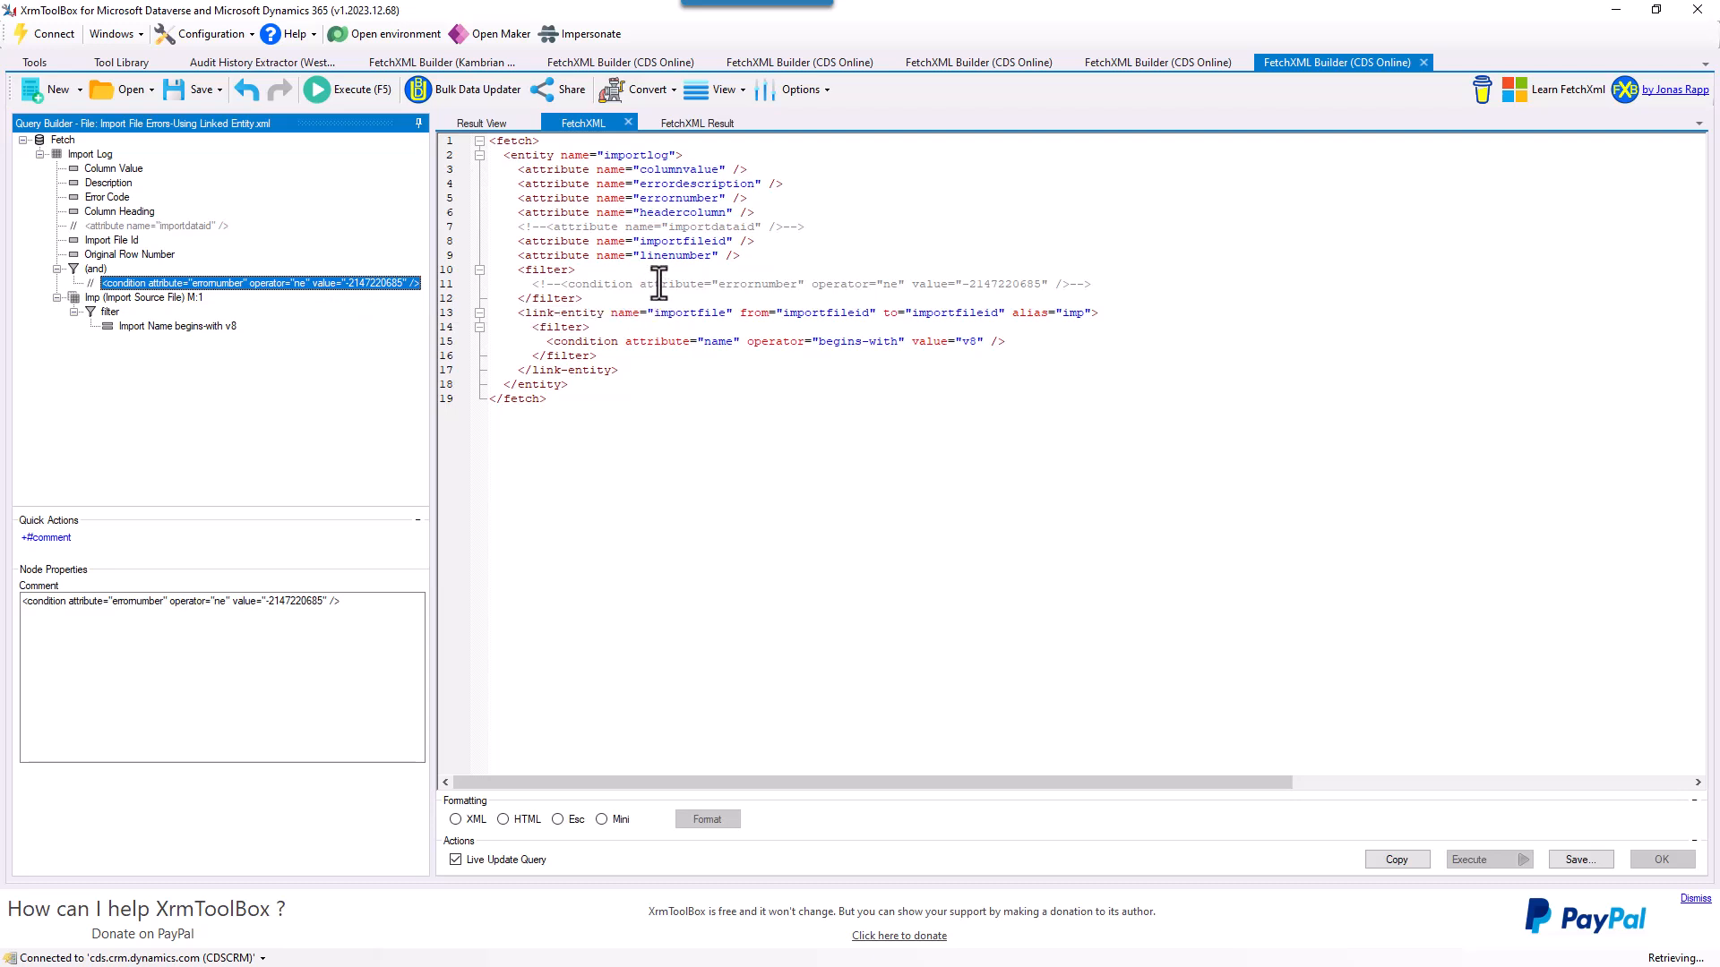
left_click(350, 89)
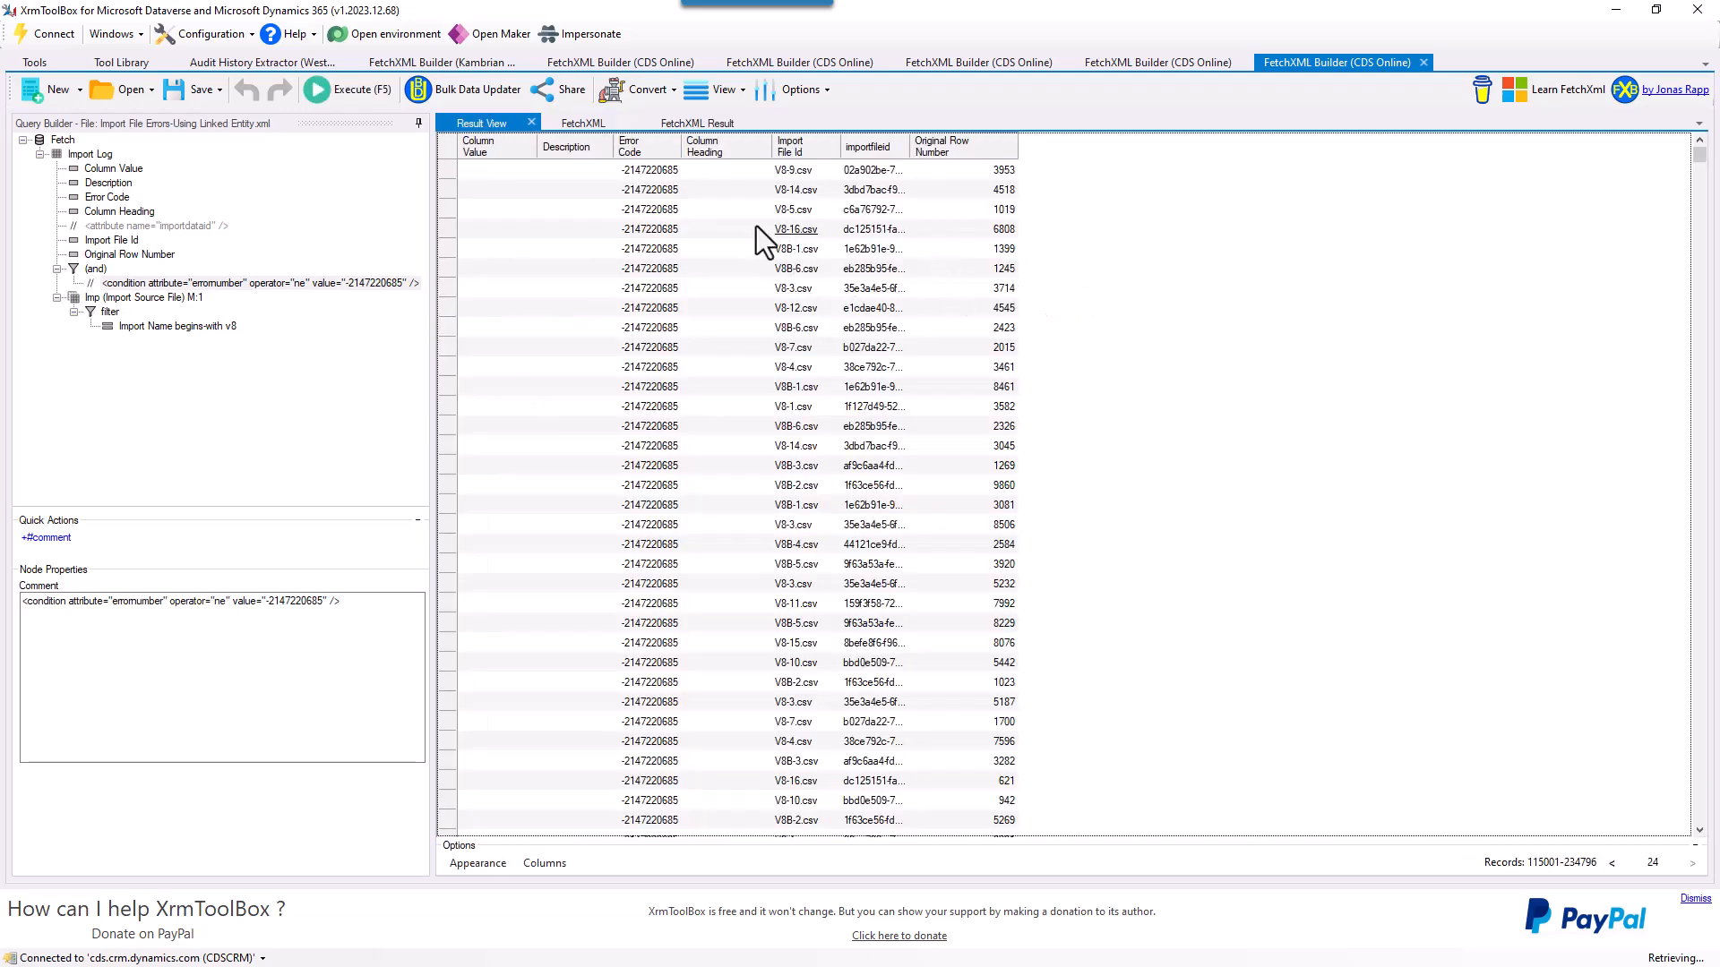
scroll(663, 283, "down", 3)
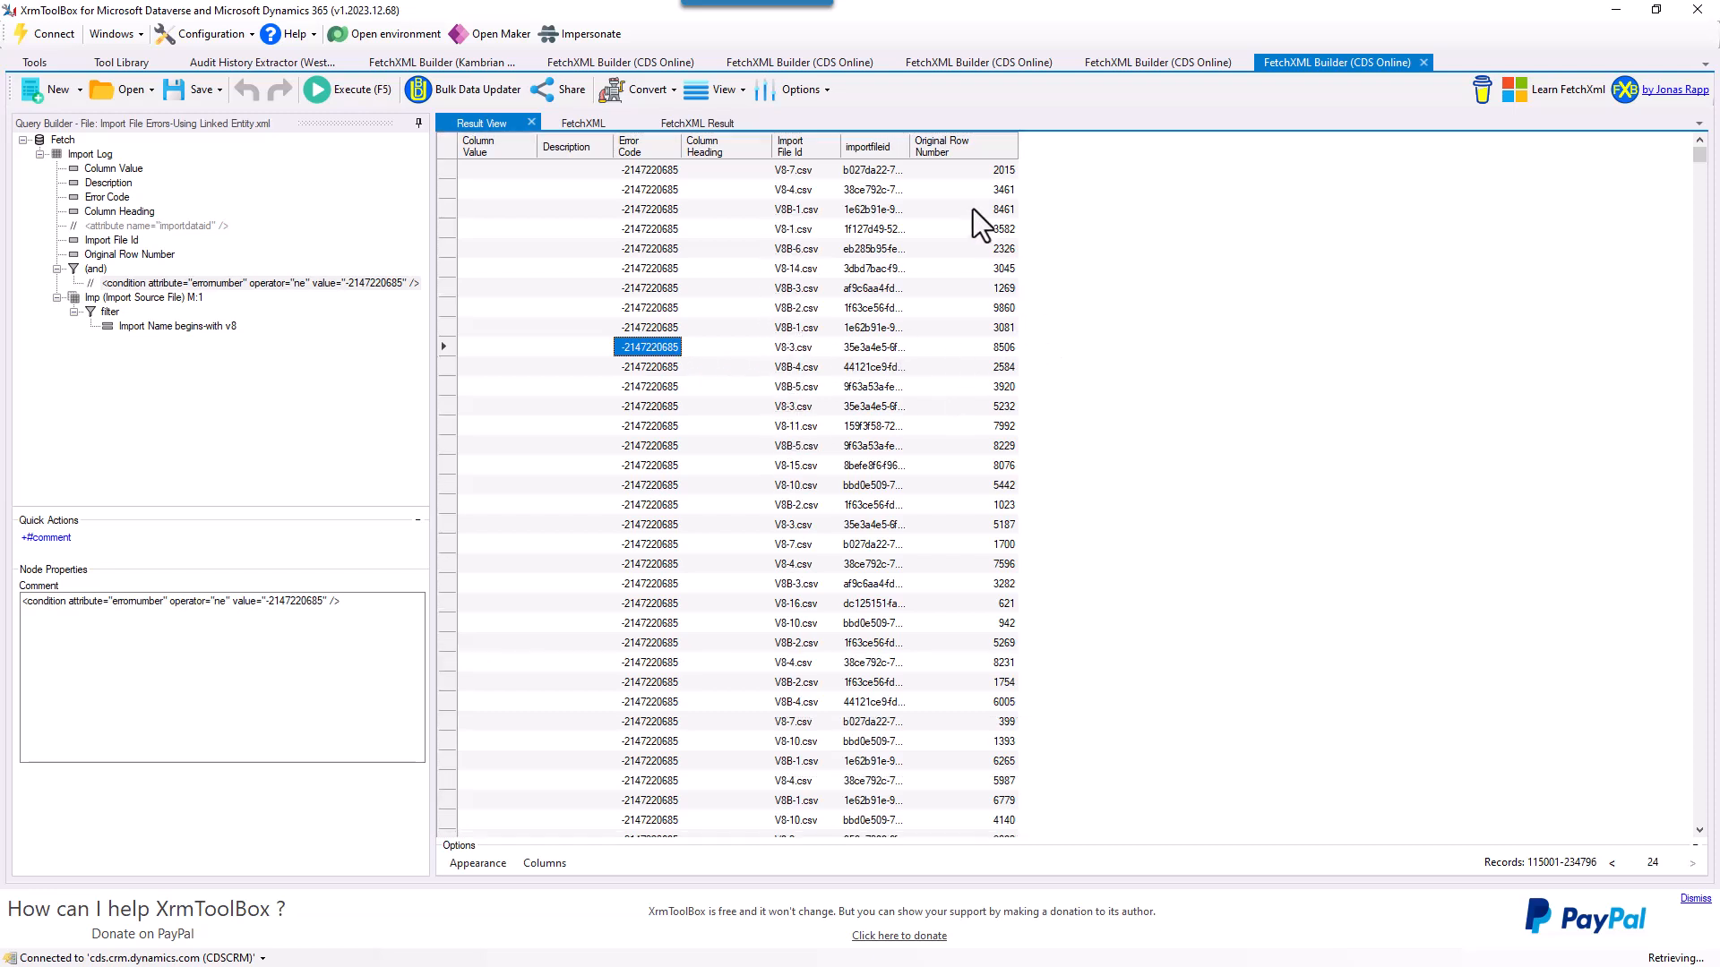
left_click(593, 126)
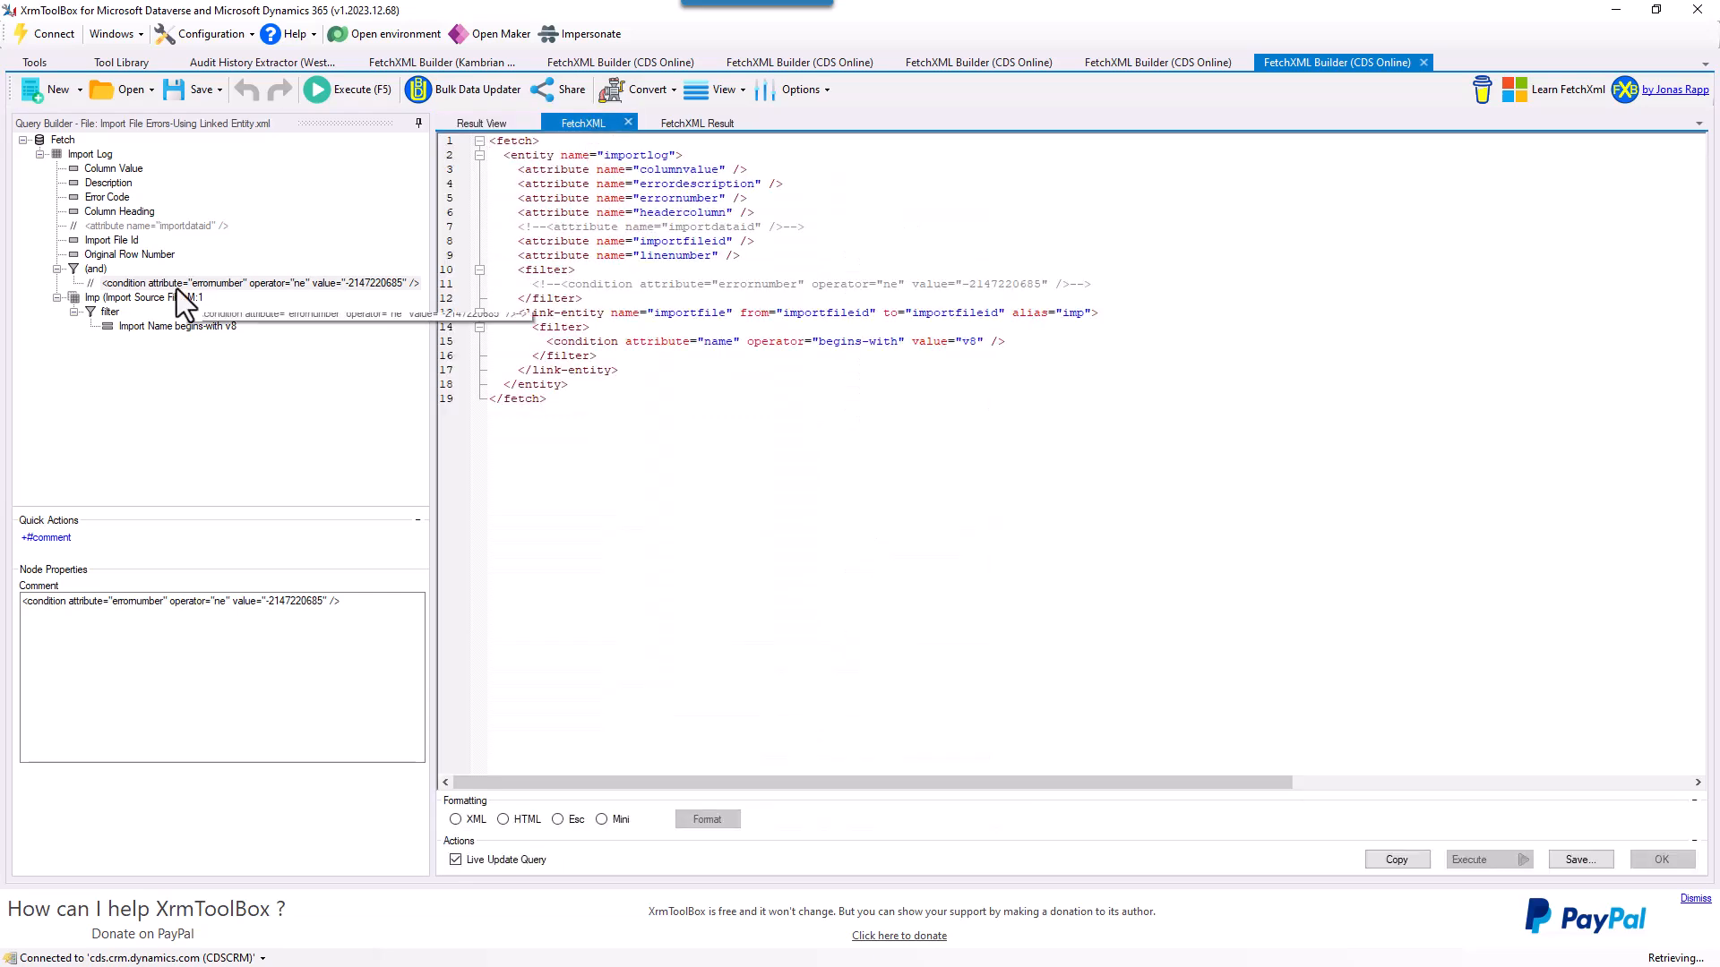
right_click(201, 282)
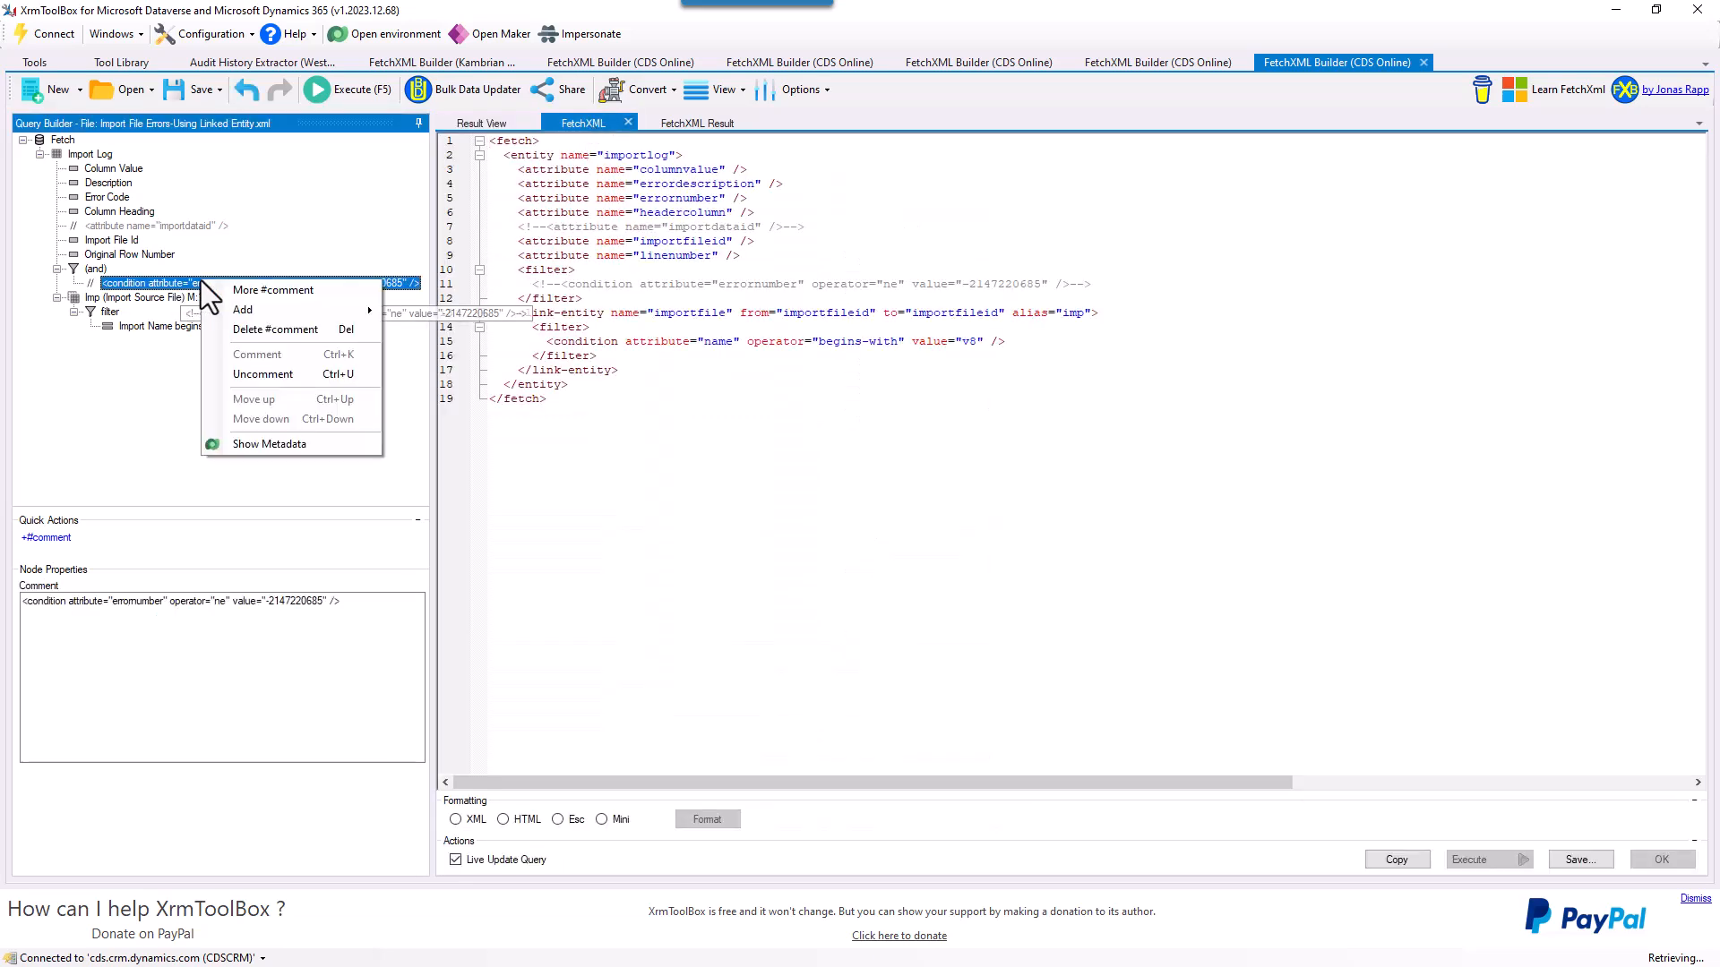
left_click(253, 372)
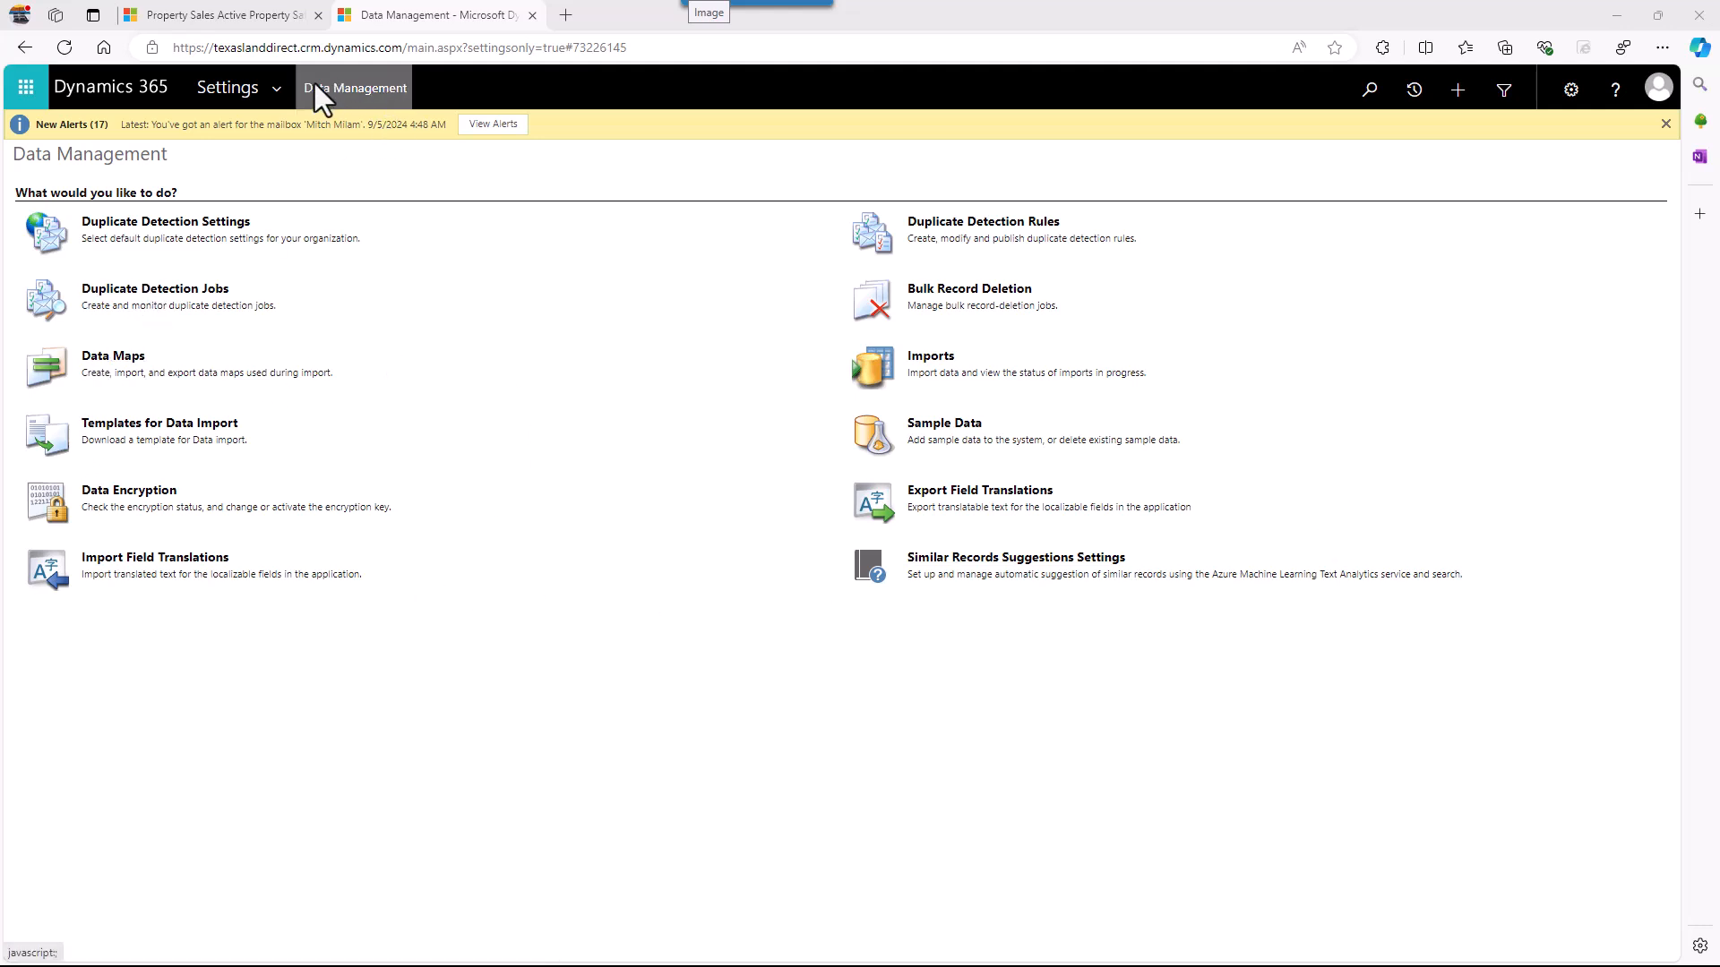
Switch to Dynamics 365, open the Data Maps list and check the additional actions for the TLD Offer Letter Master map.
left_click(110, 362)
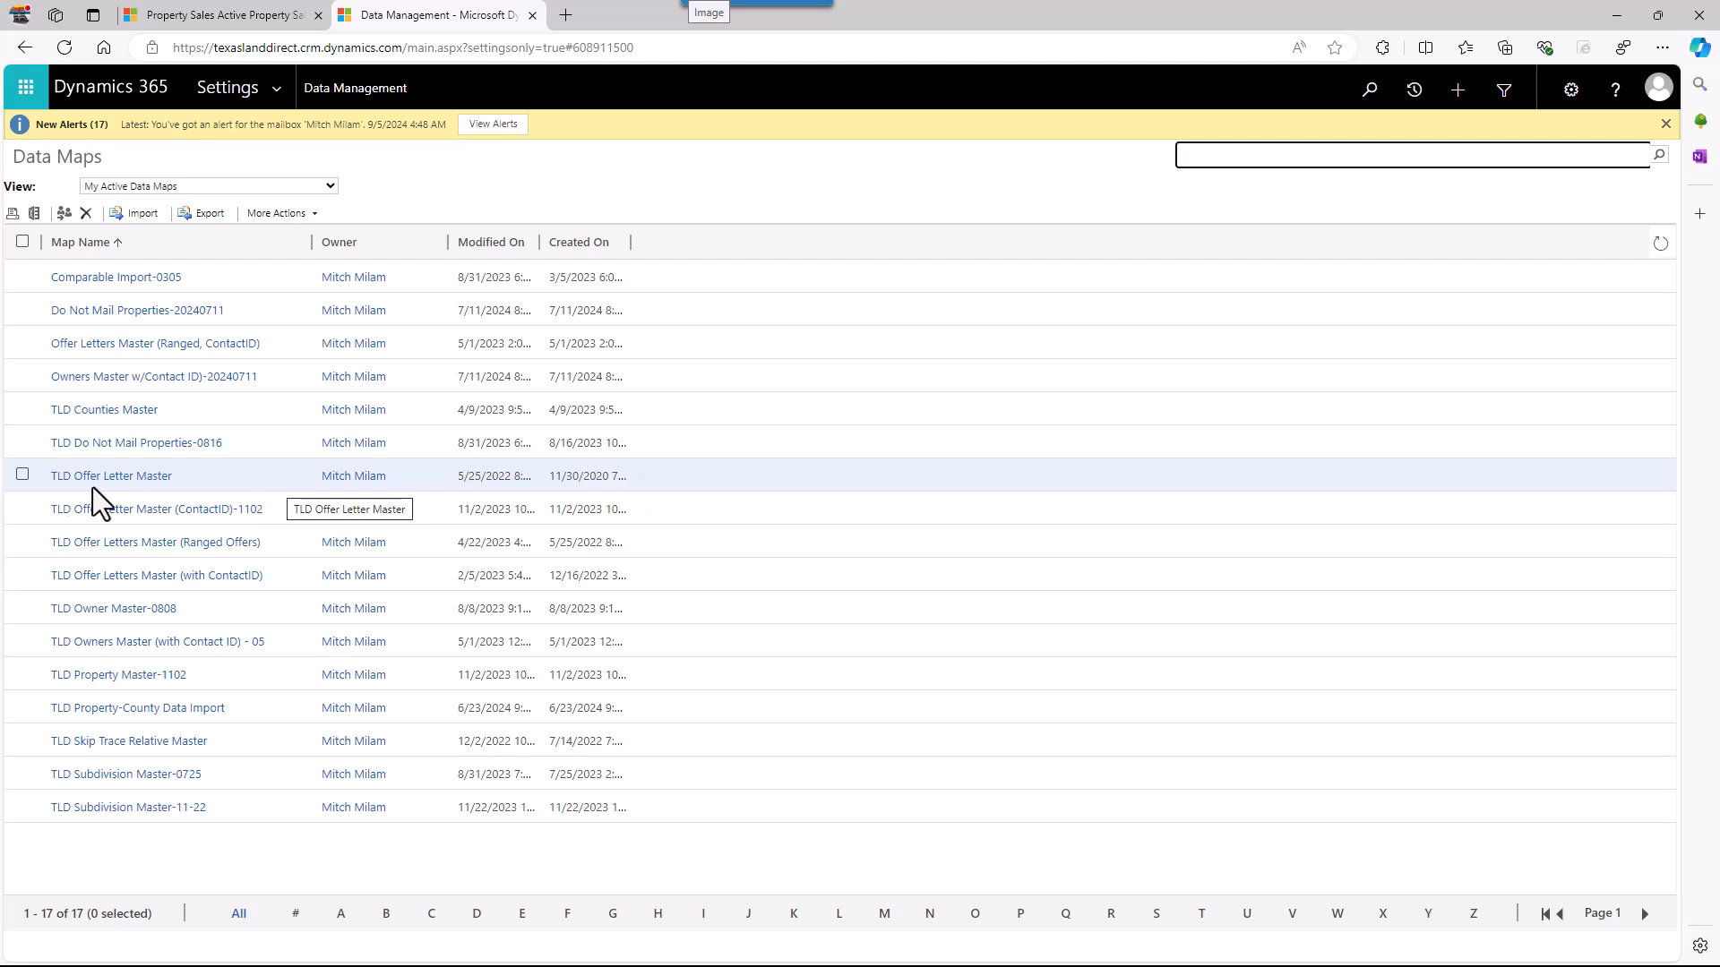
left_click(23, 476)
left_click(285, 215)
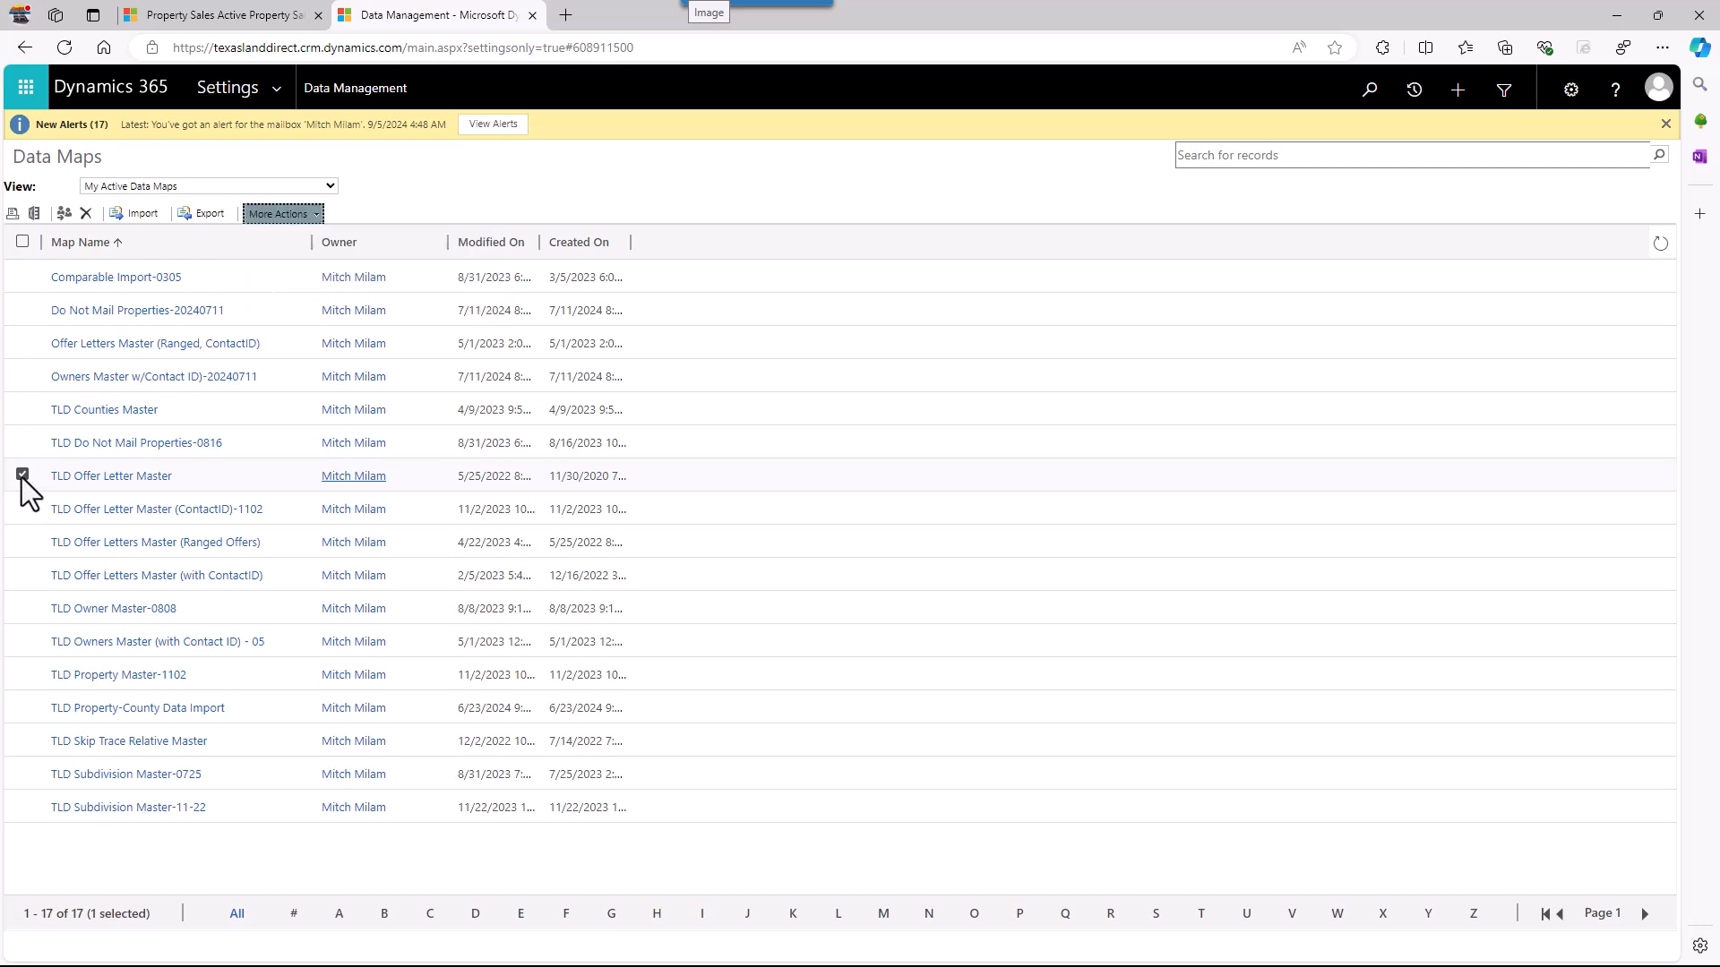
left_click(22, 478)
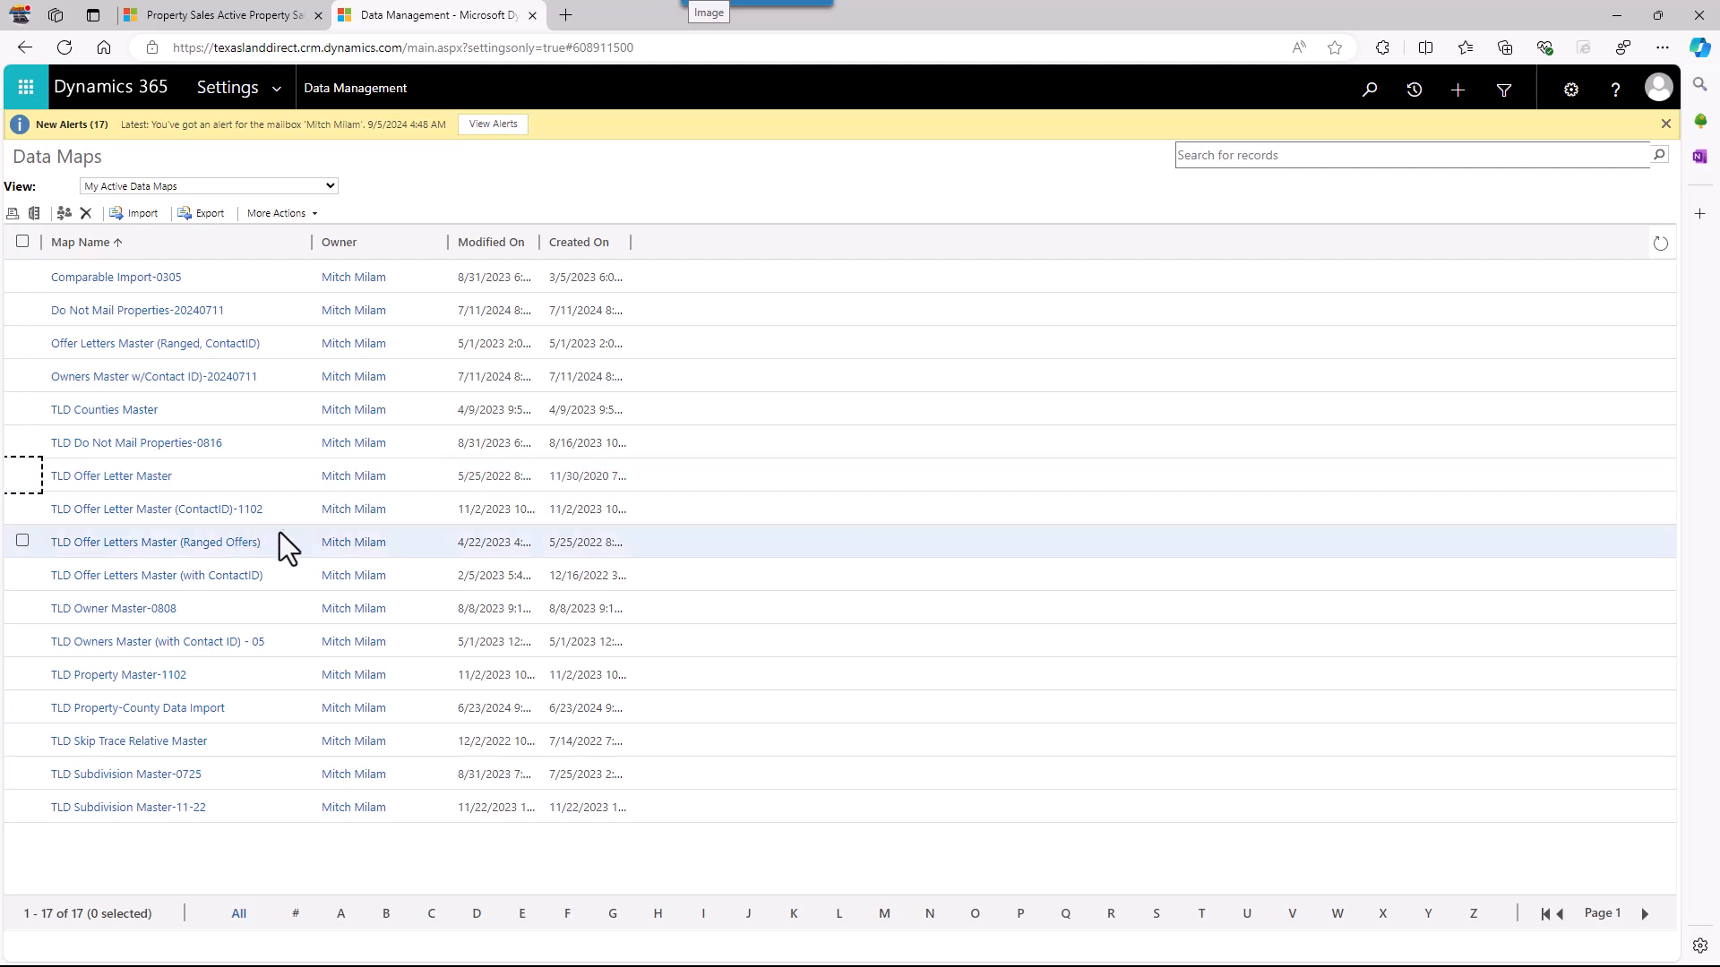
Export the TLD Owner Master-0808 data map as an XML file.
left_click(23, 607)
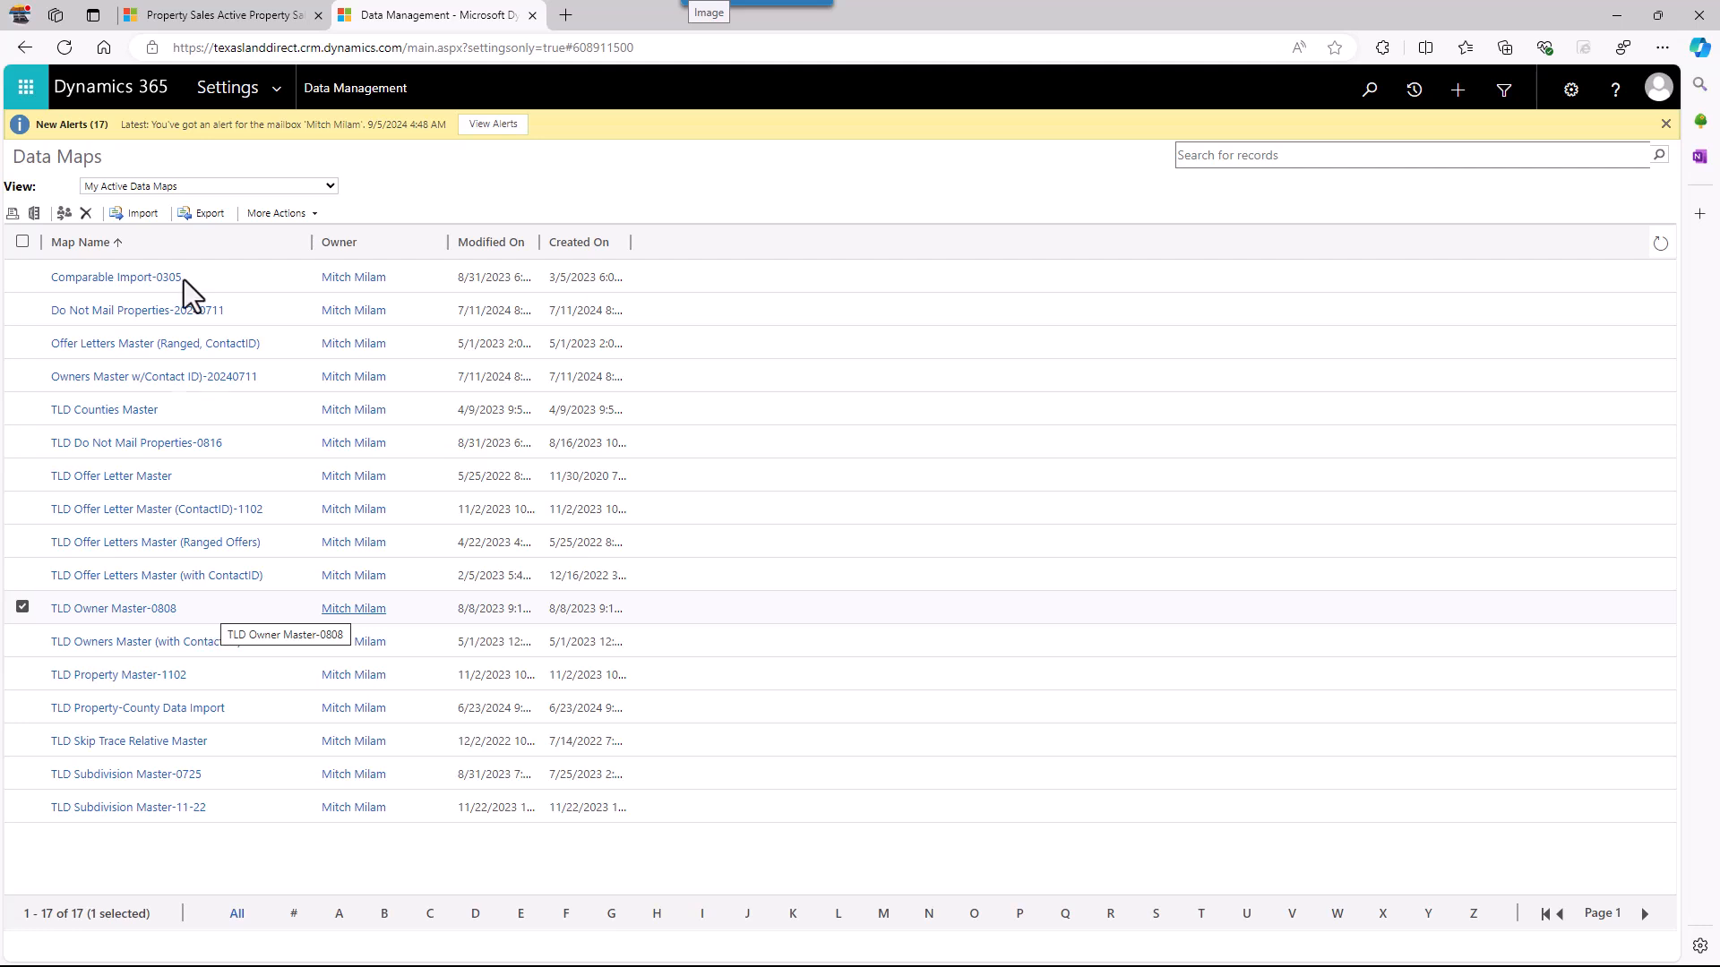
left_click(141, 215)
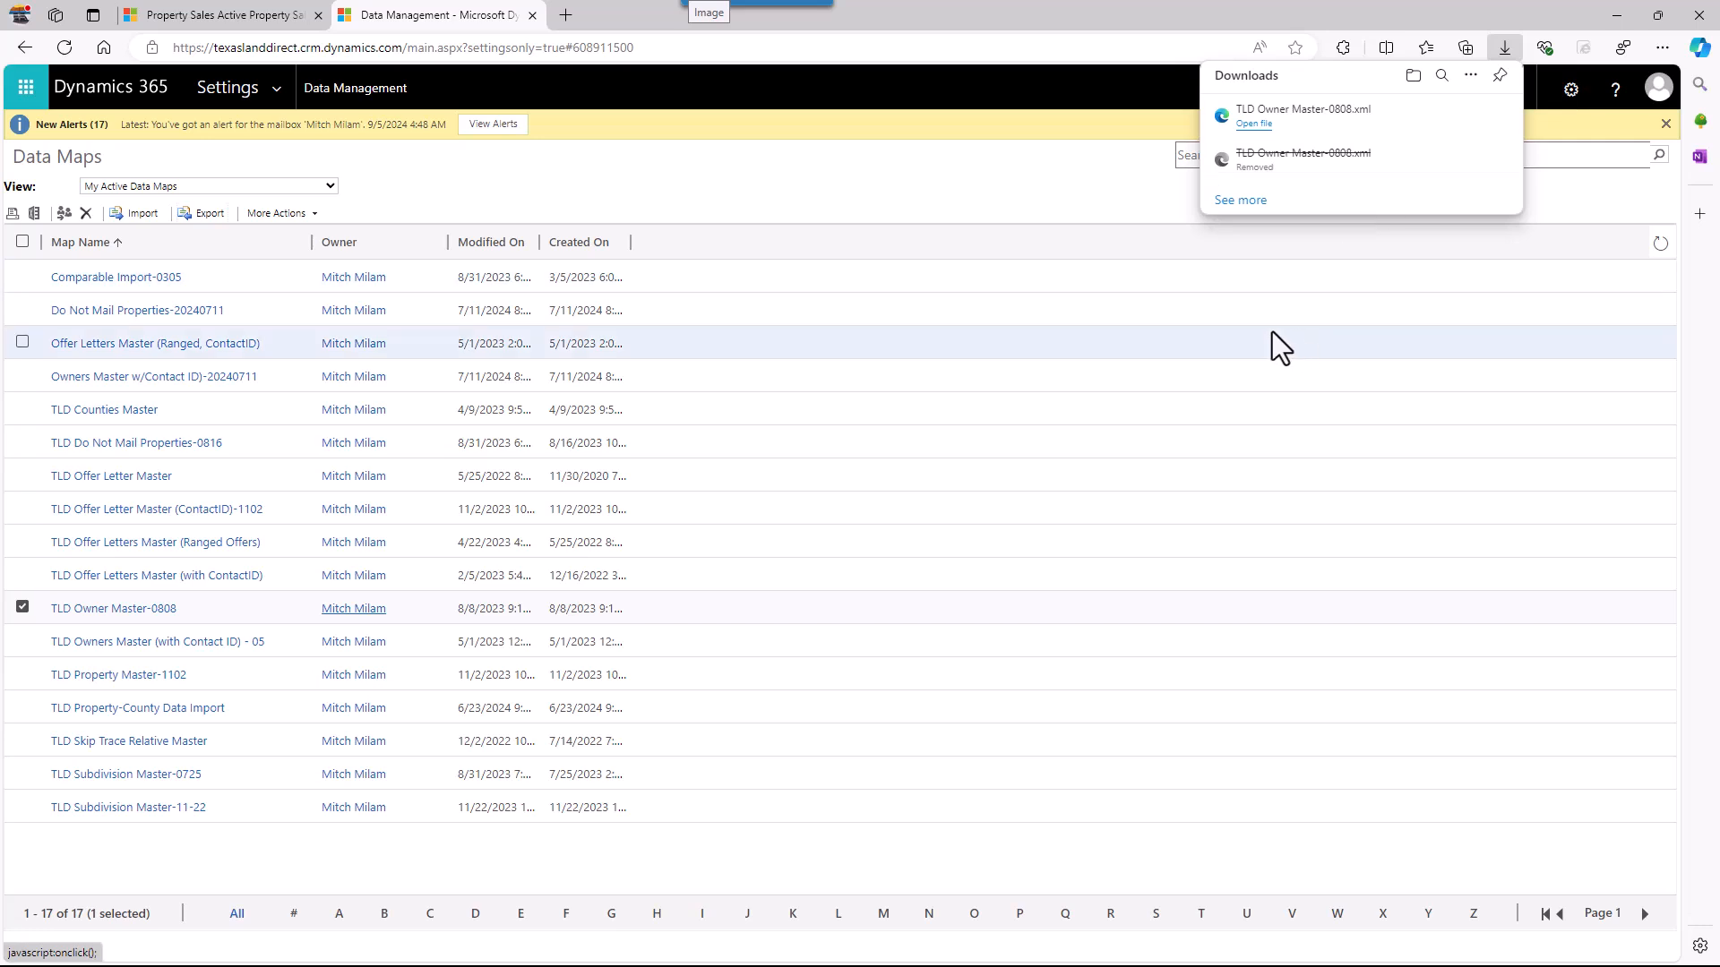
left_click(1399, 482)
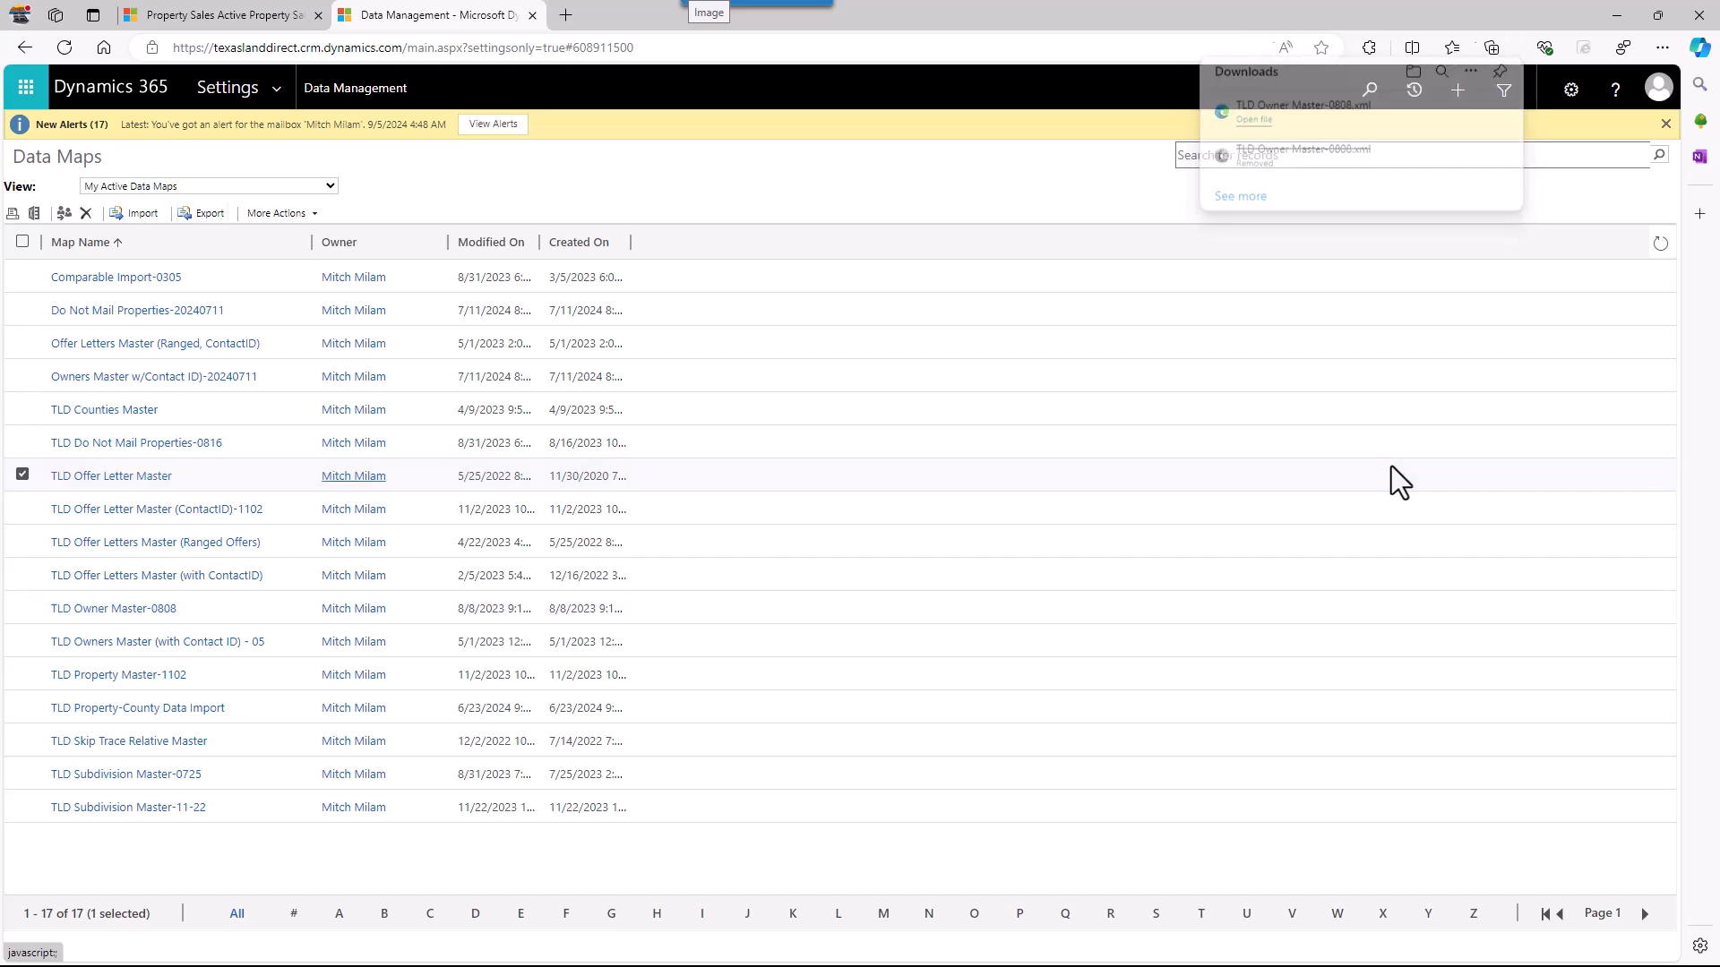
Switch to File Explorer at the Downloads\temp1 folder holding the exported data map.
key("alt+Tab")
key("alt+Tab")
key("alt+Tab")
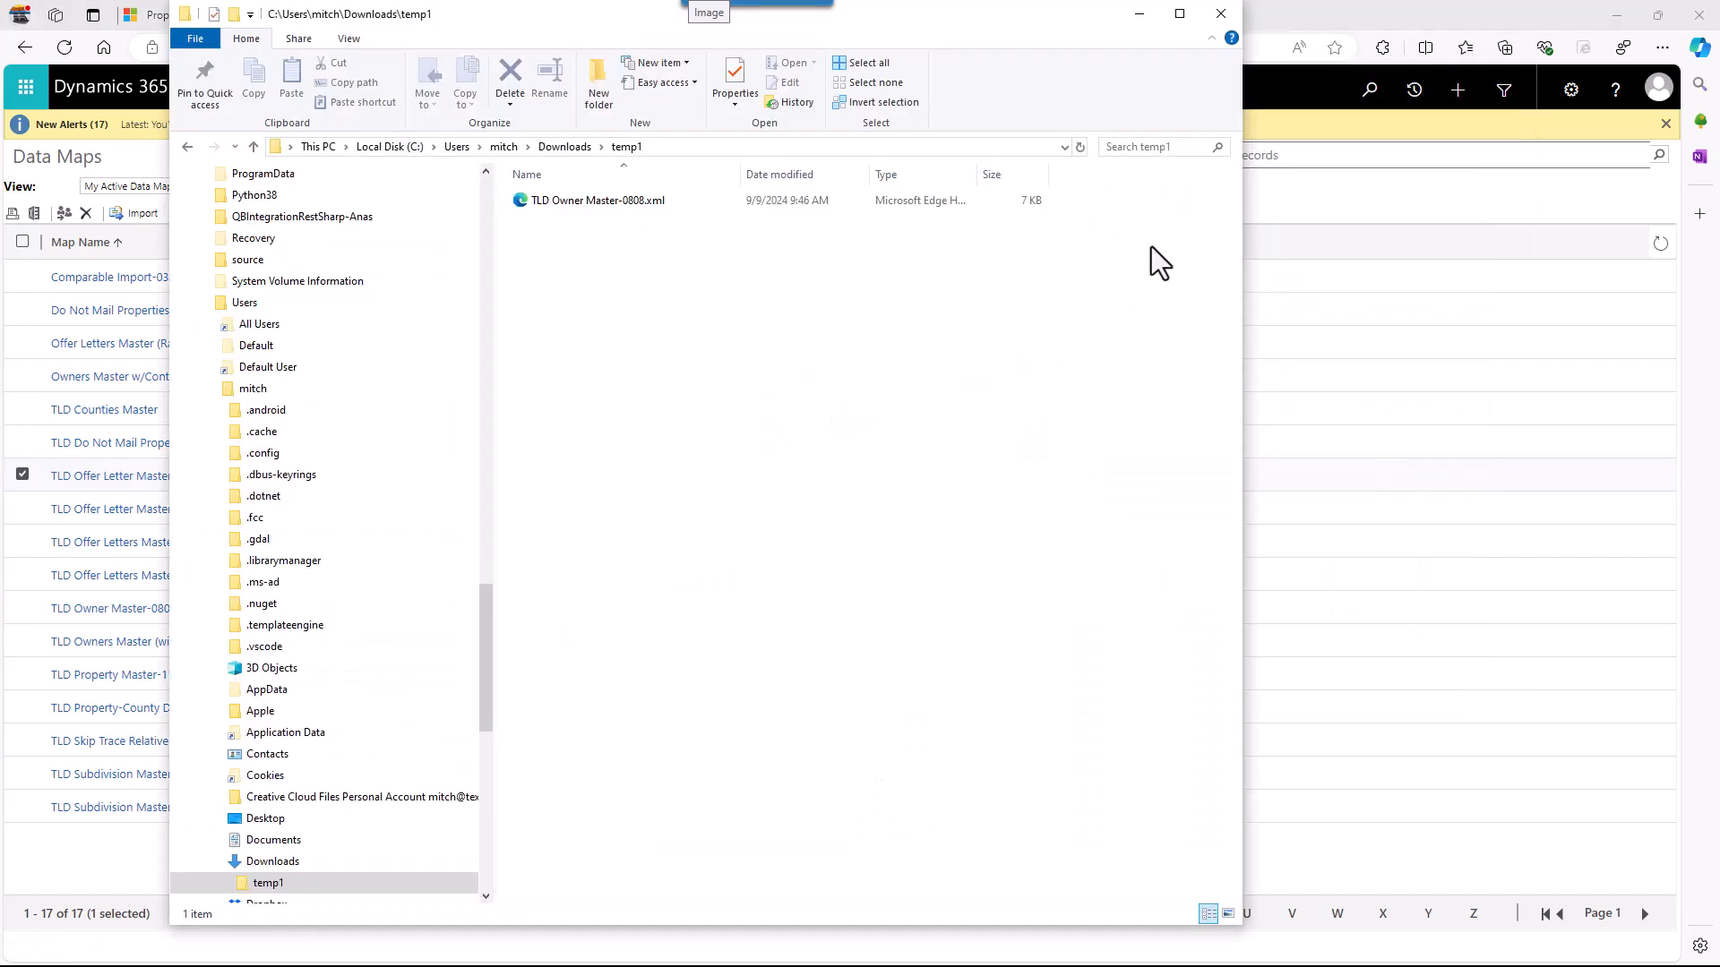
right_click(568, 204)
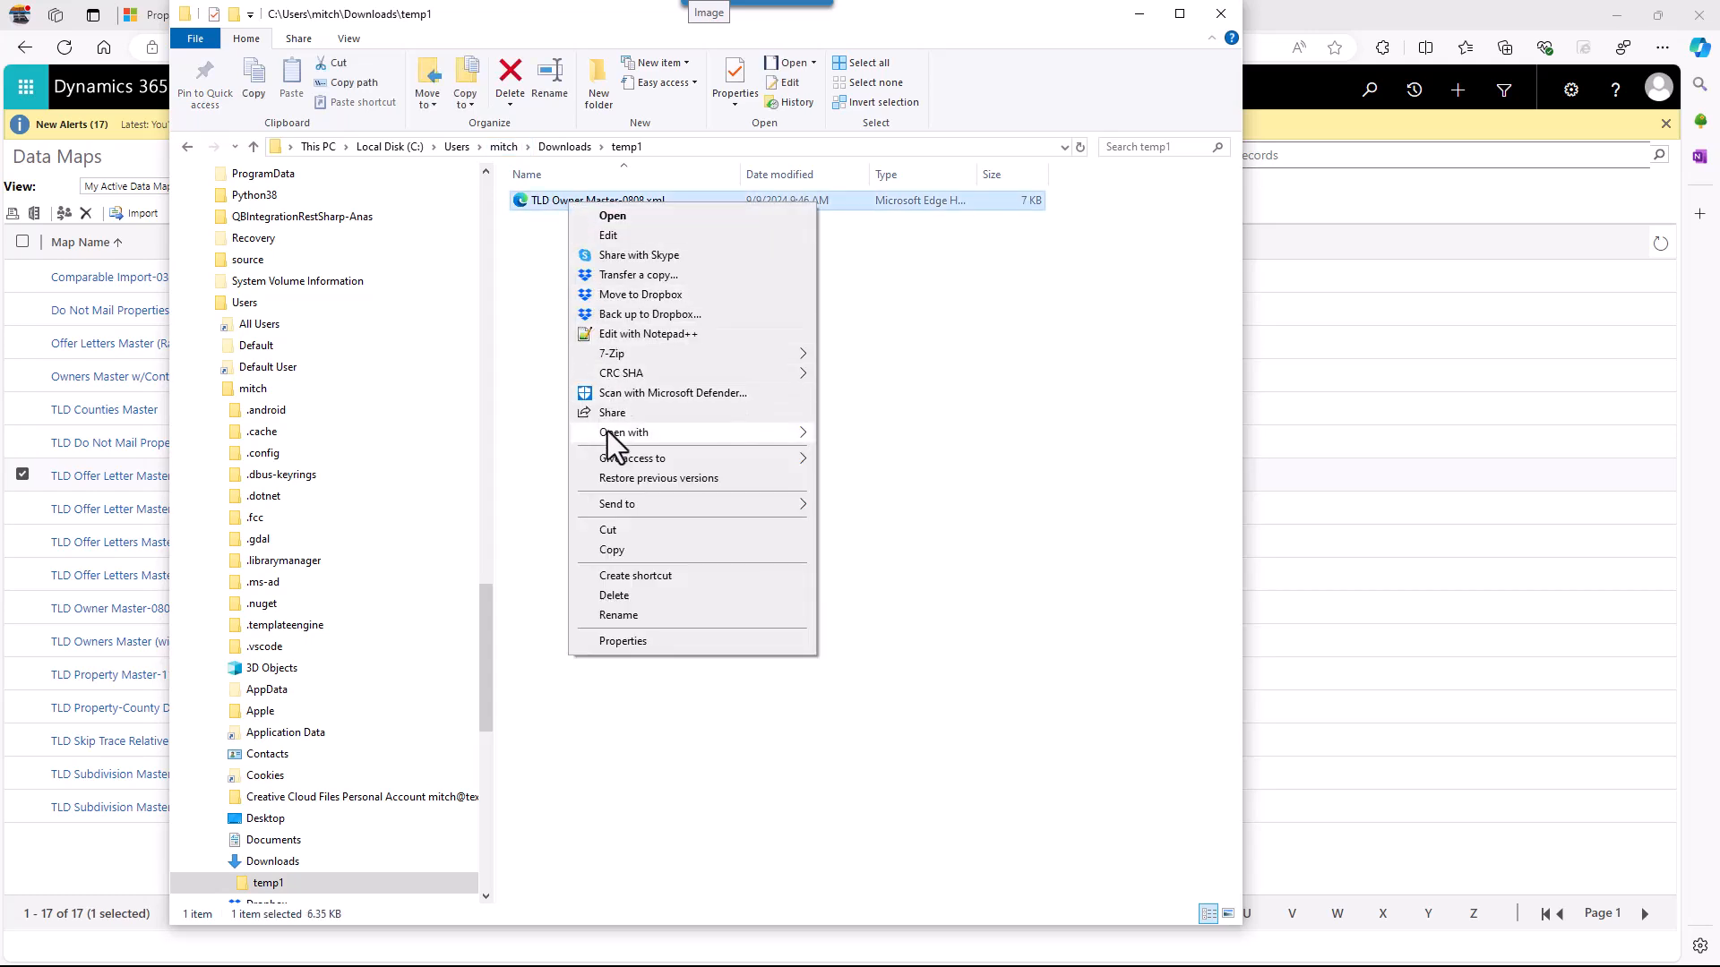
mouse_move(608, 435)
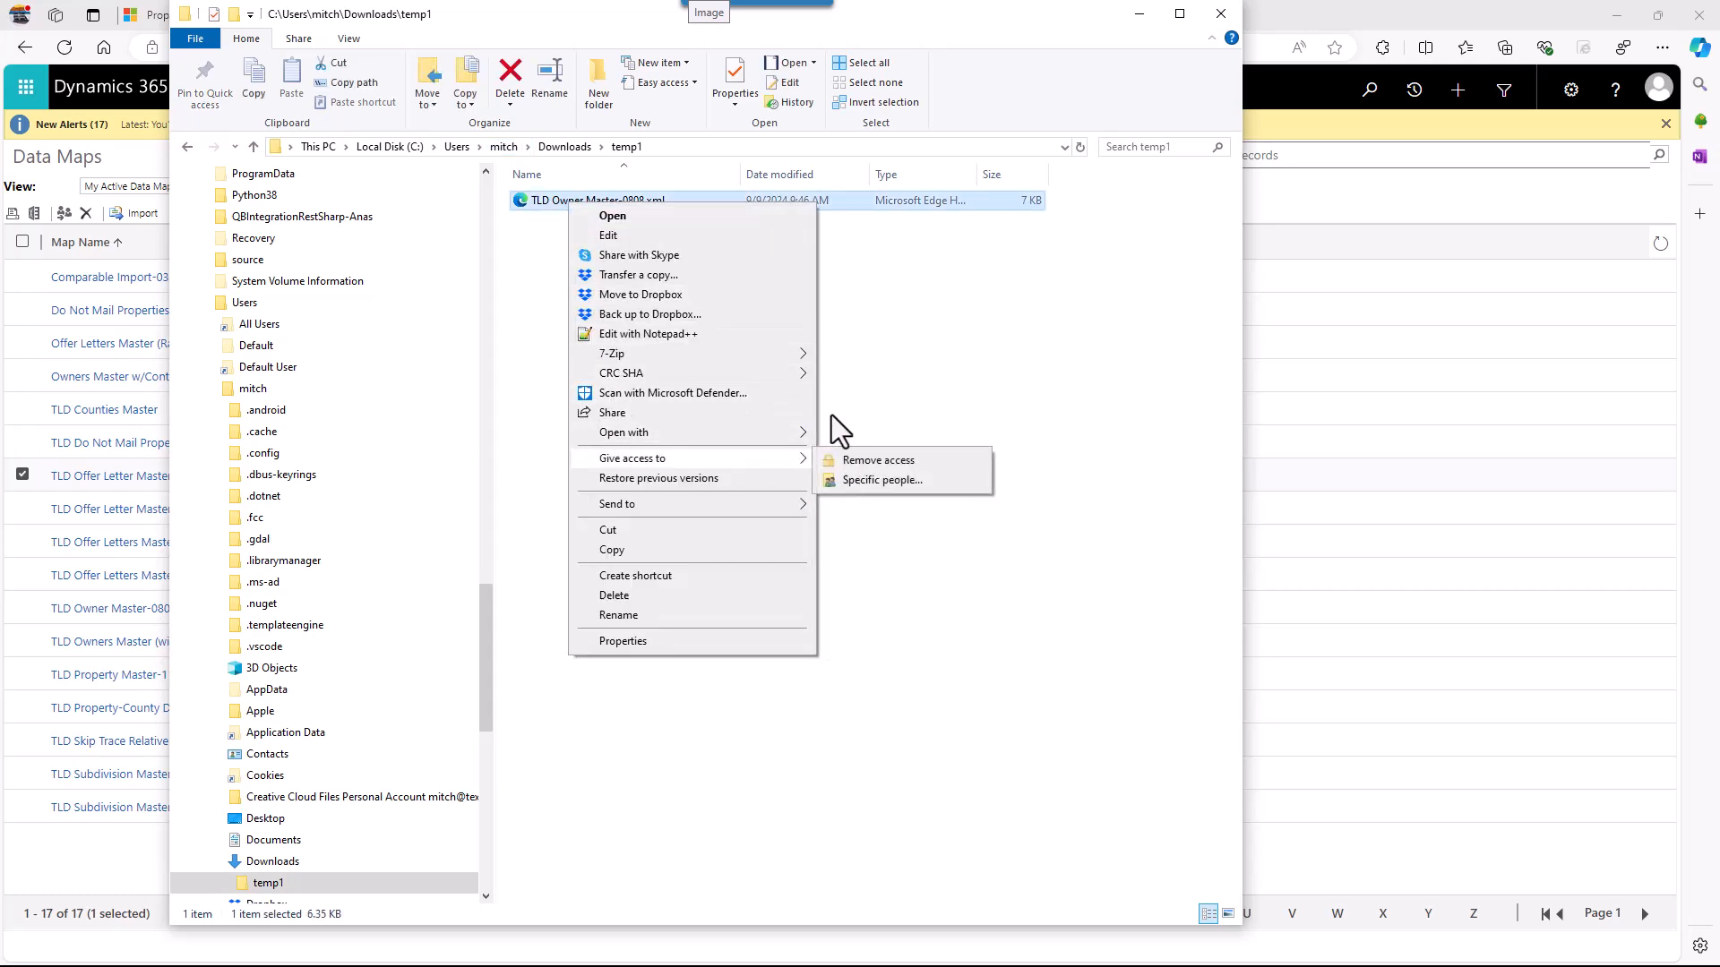
left_click_drag(828, 412, 896, 345)
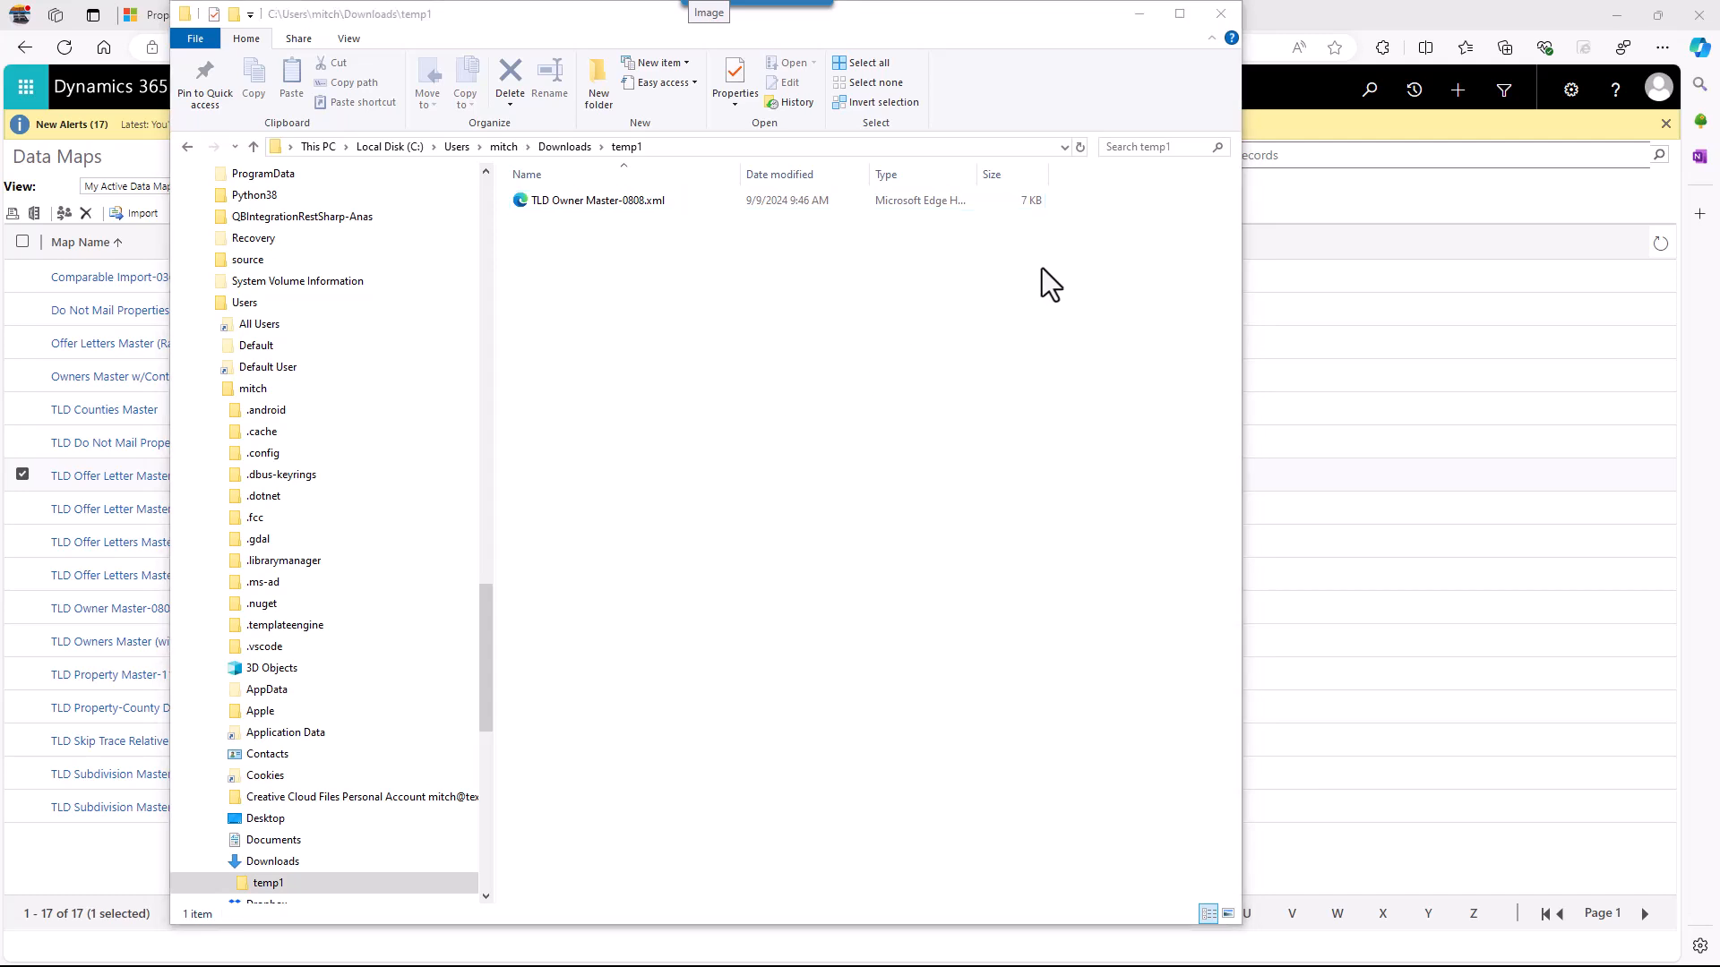
Open TLD Owner Master-0808.xml in Excel as an XML table, letting Excel create the schema from the source data.
left_click(600, 206)
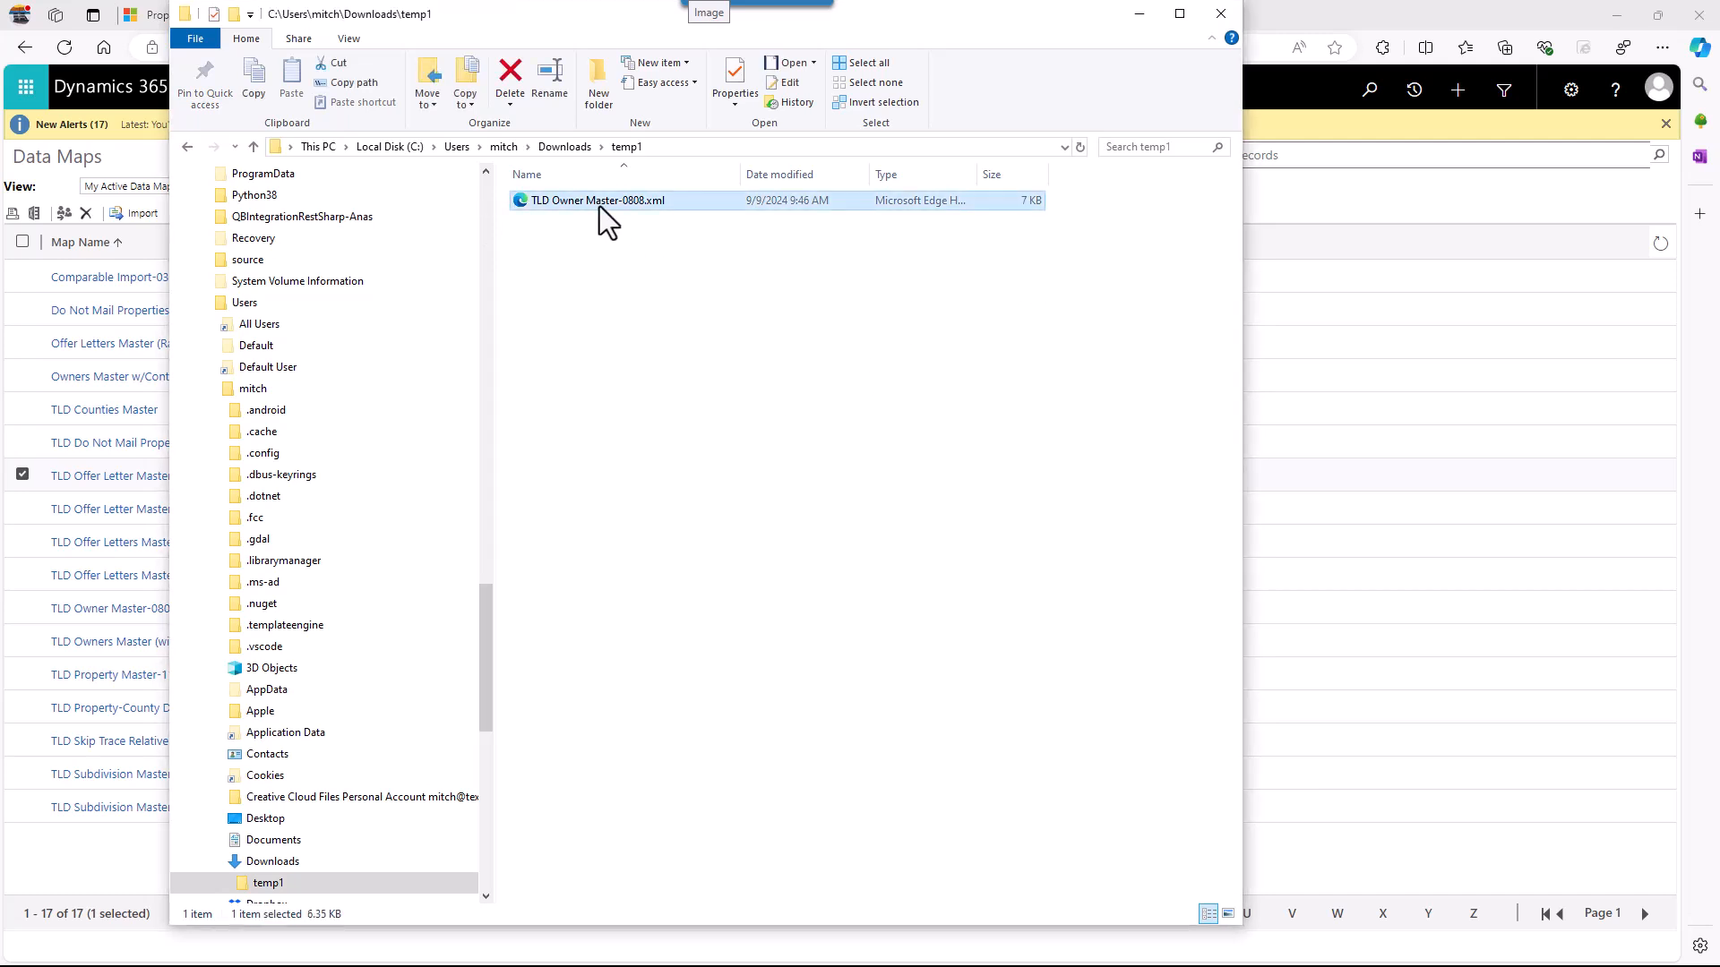
right_click(599, 206)
mouse_move(670, 438)
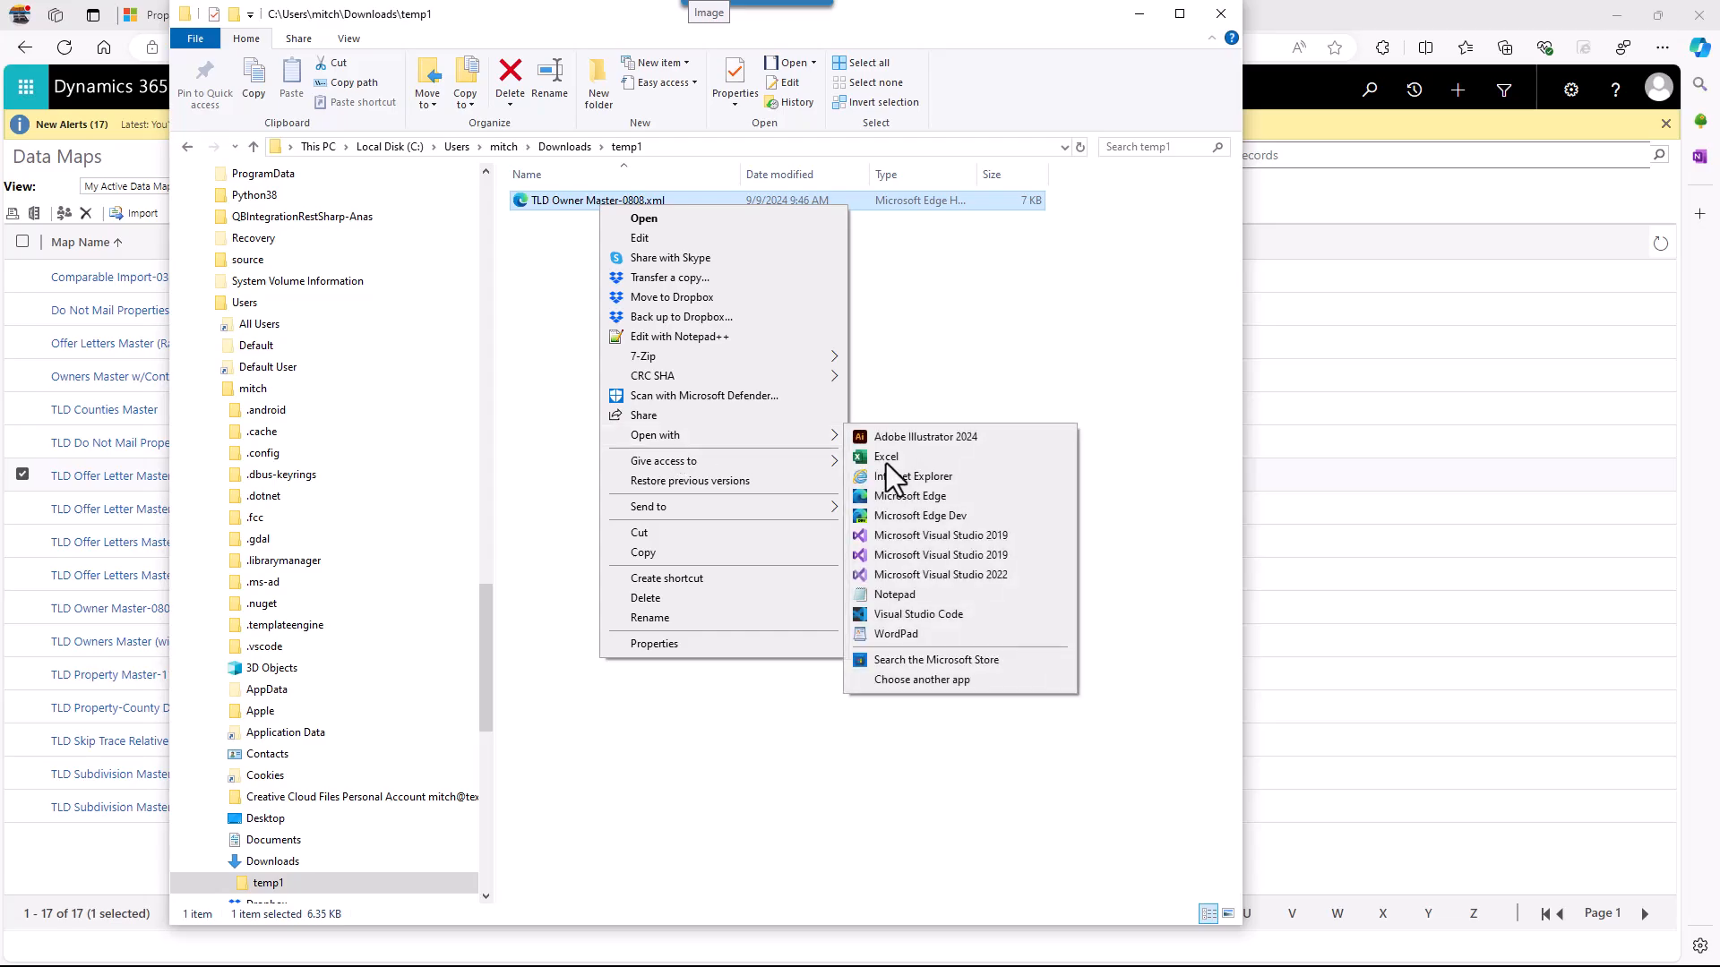
left_click(887, 462)
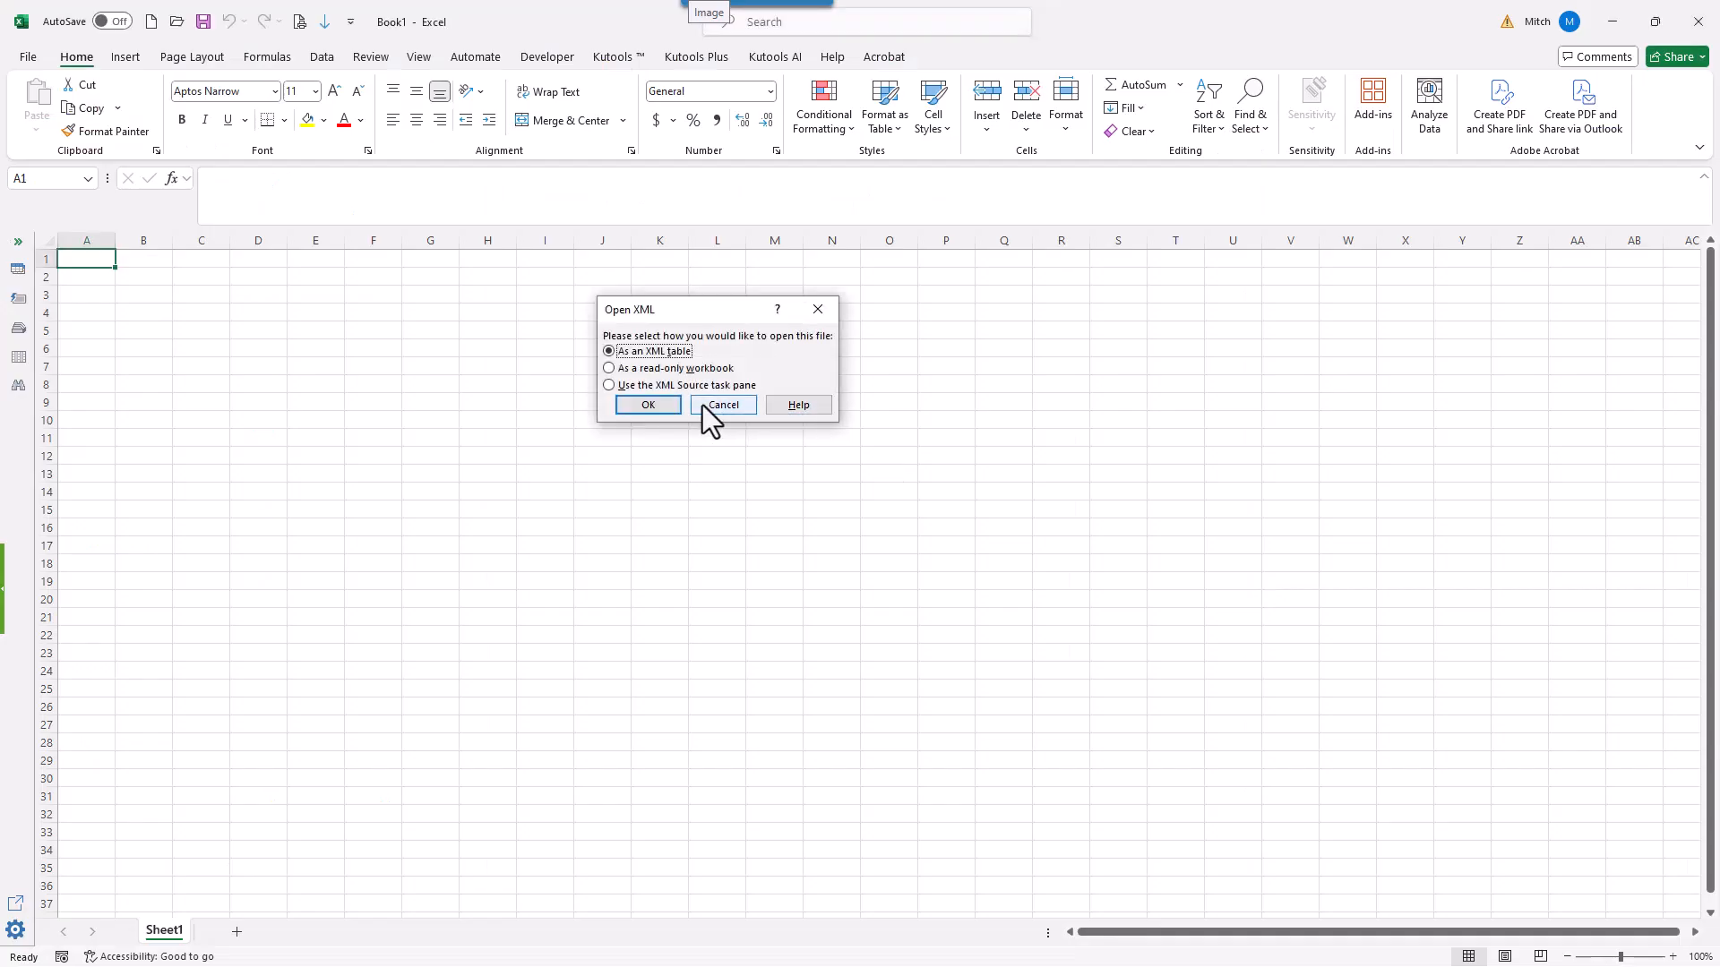
left_click(650, 410)
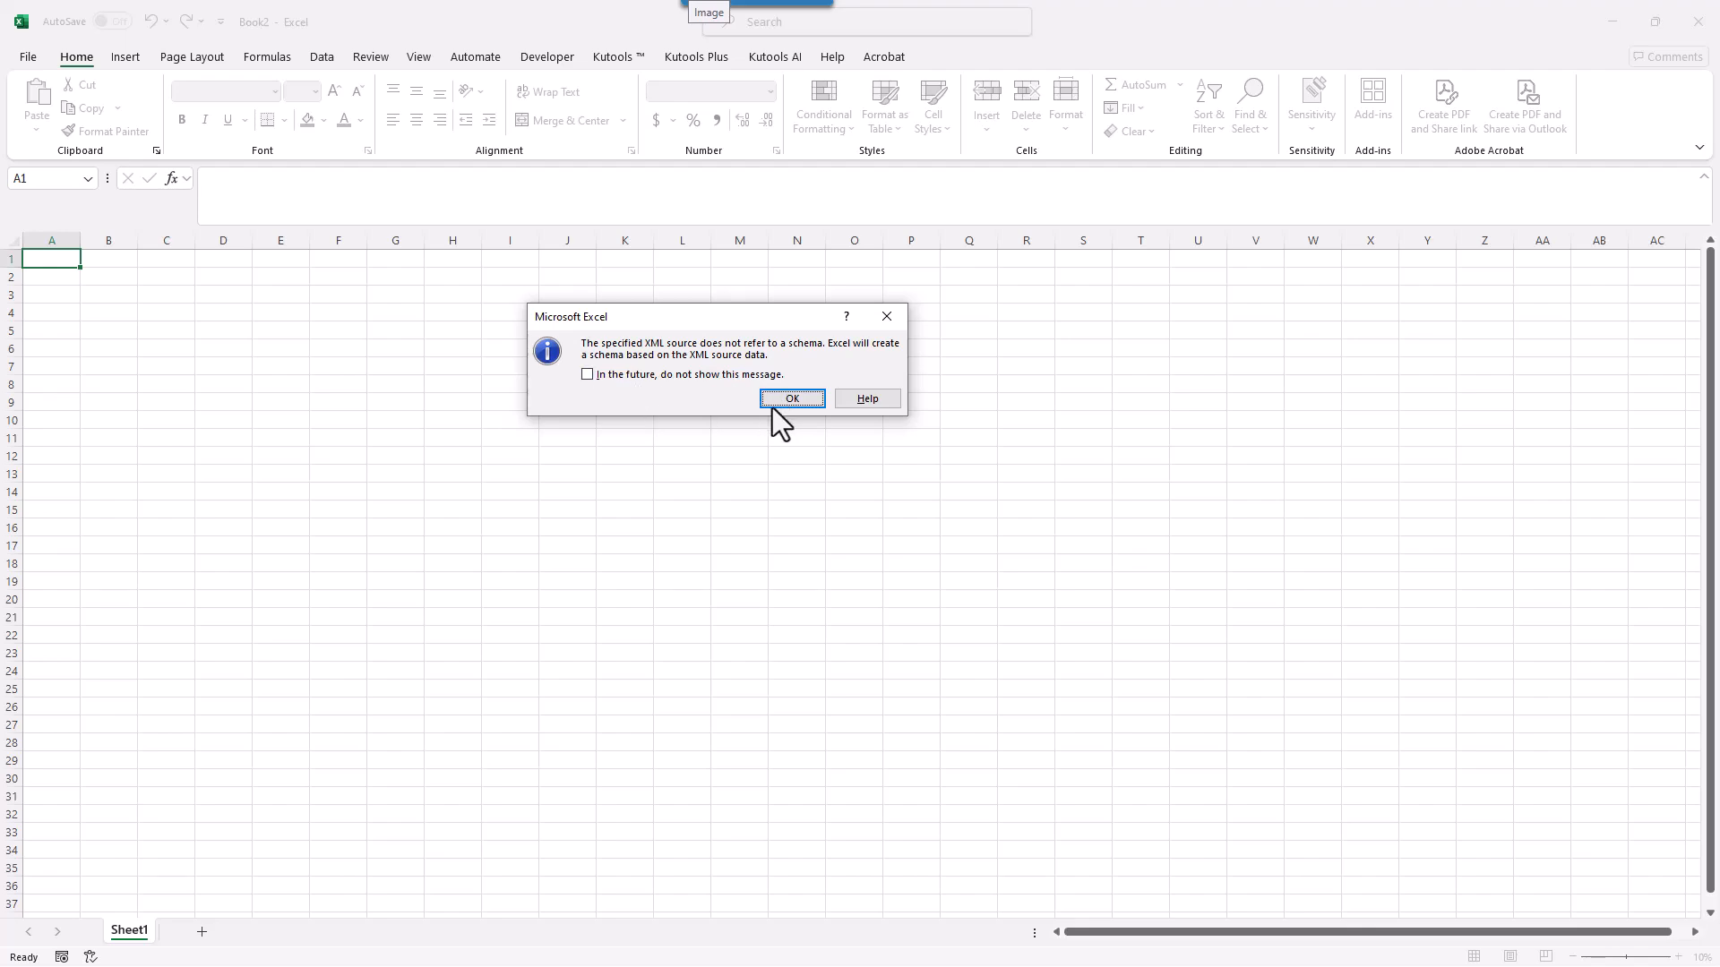
left_click(797, 405)
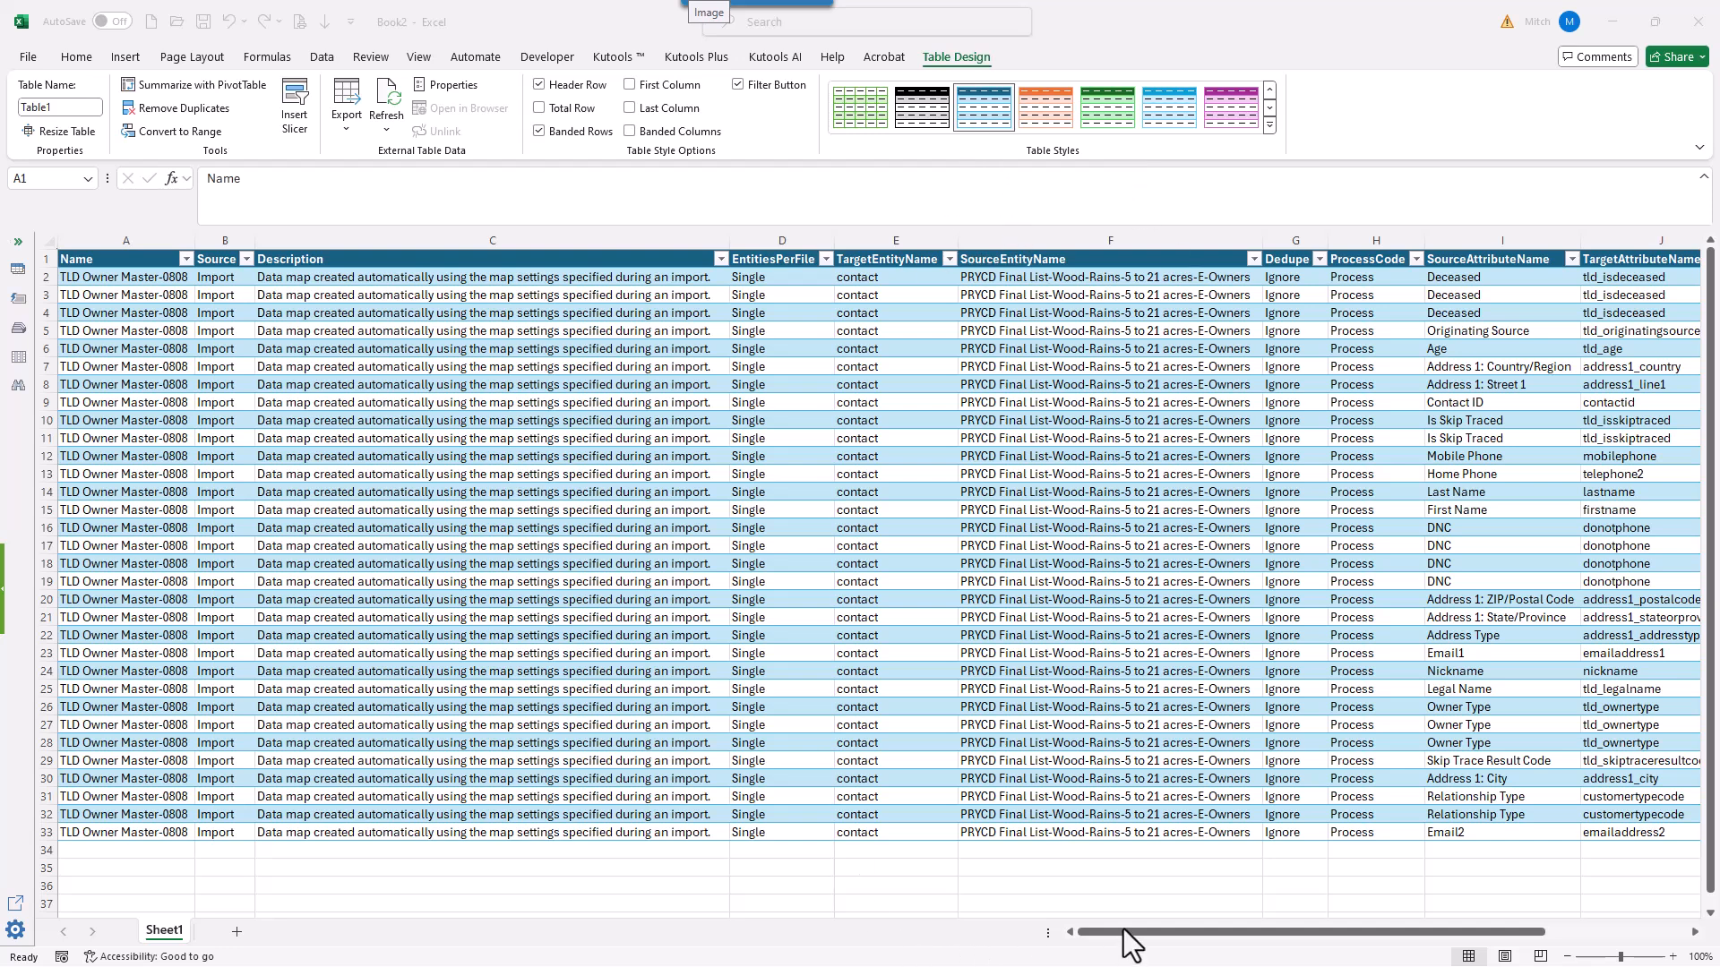
Examine the map table's SourceAttributeName, TargetAttributeName and TargetEntityName columns, starting with the Deceased field mapping.
left_click(1165, 930)
left_click_drag(1188, 928, 1317, 931)
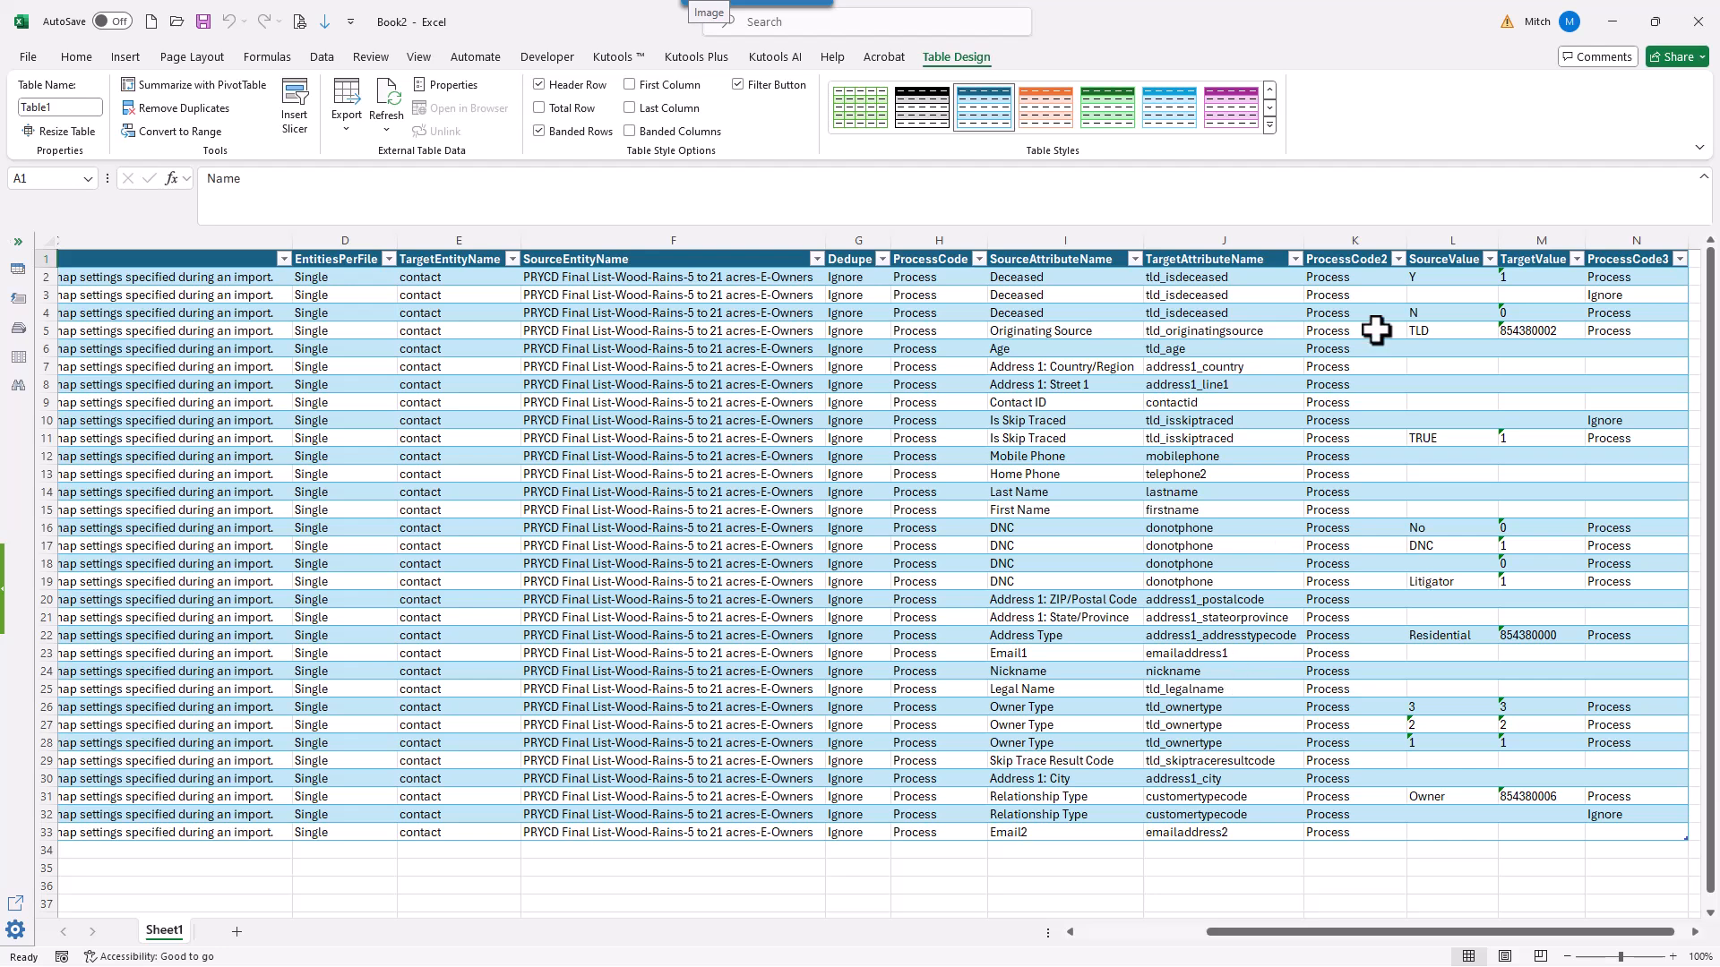
left_click(1042, 279)
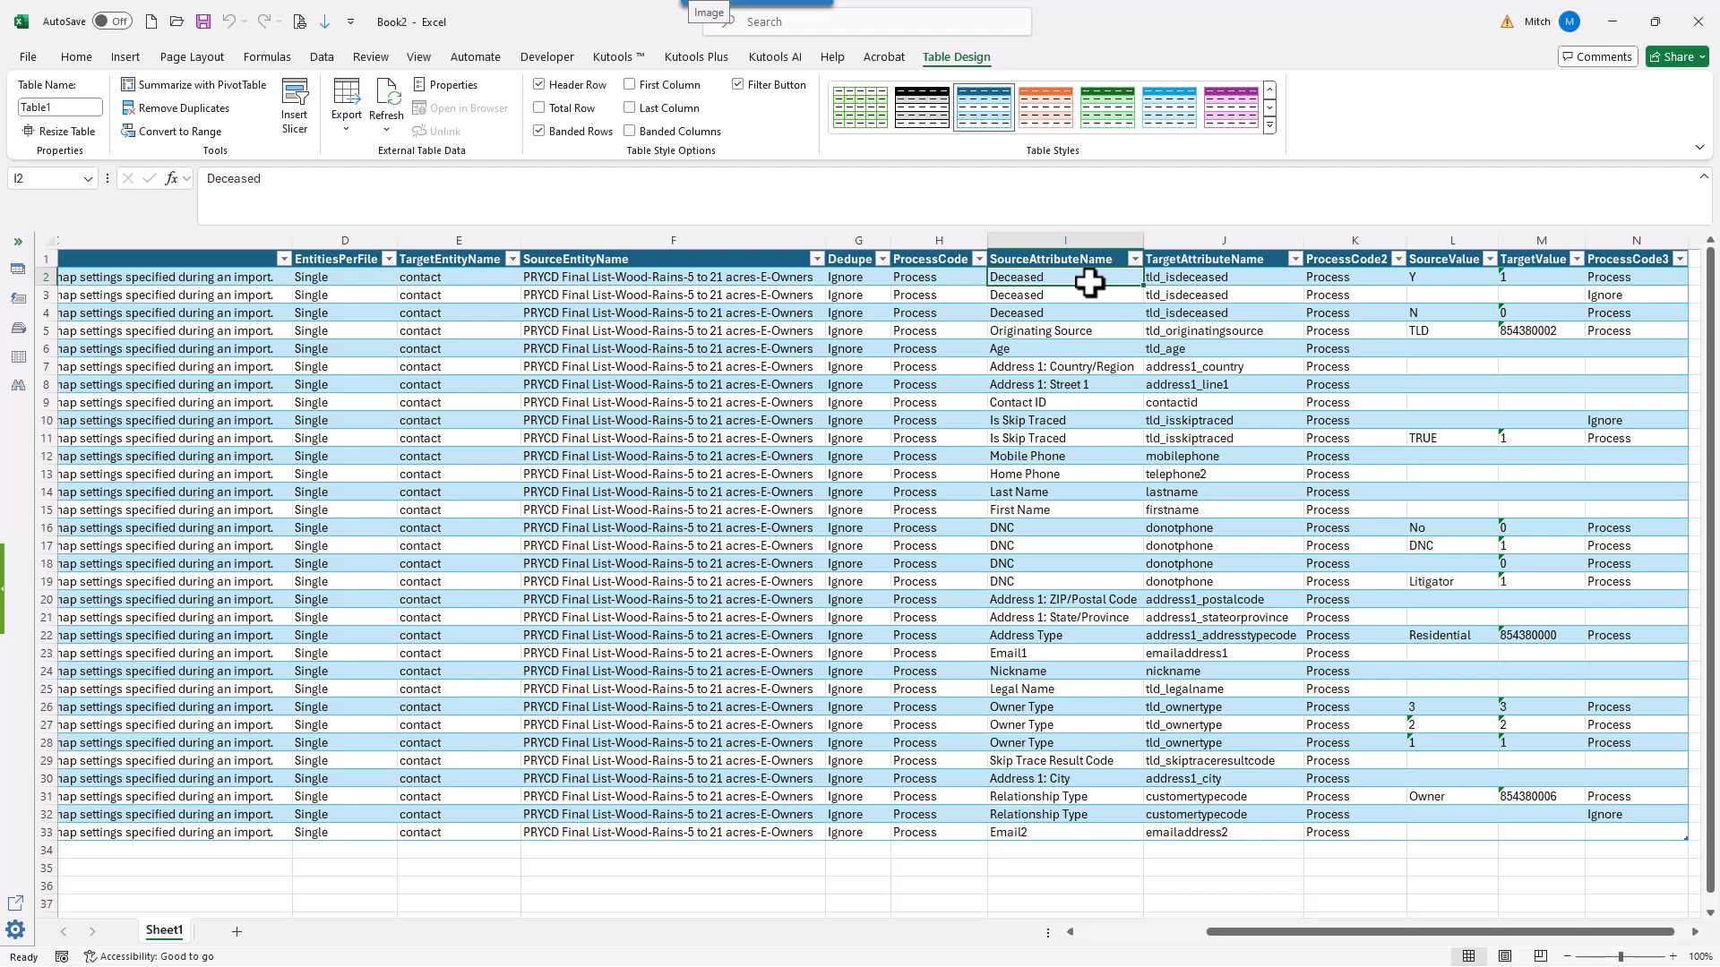
left_click(1191, 277)
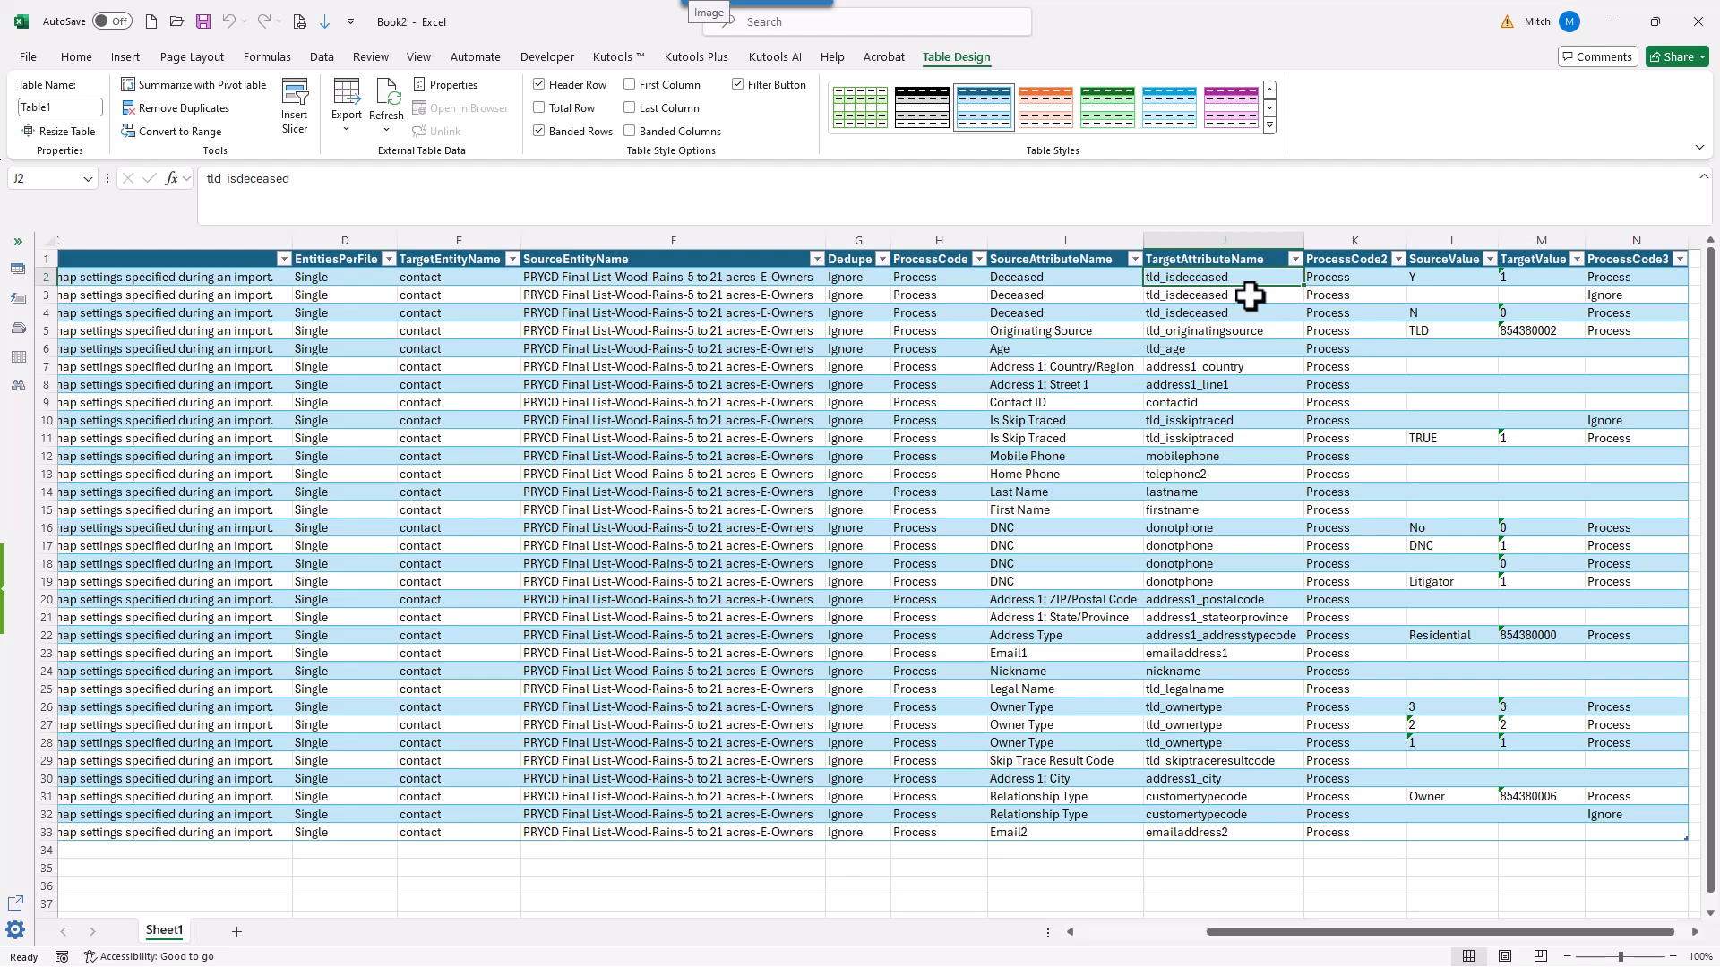
left_click(459, 330)
left_click_drag(459, 330, 460, 385)
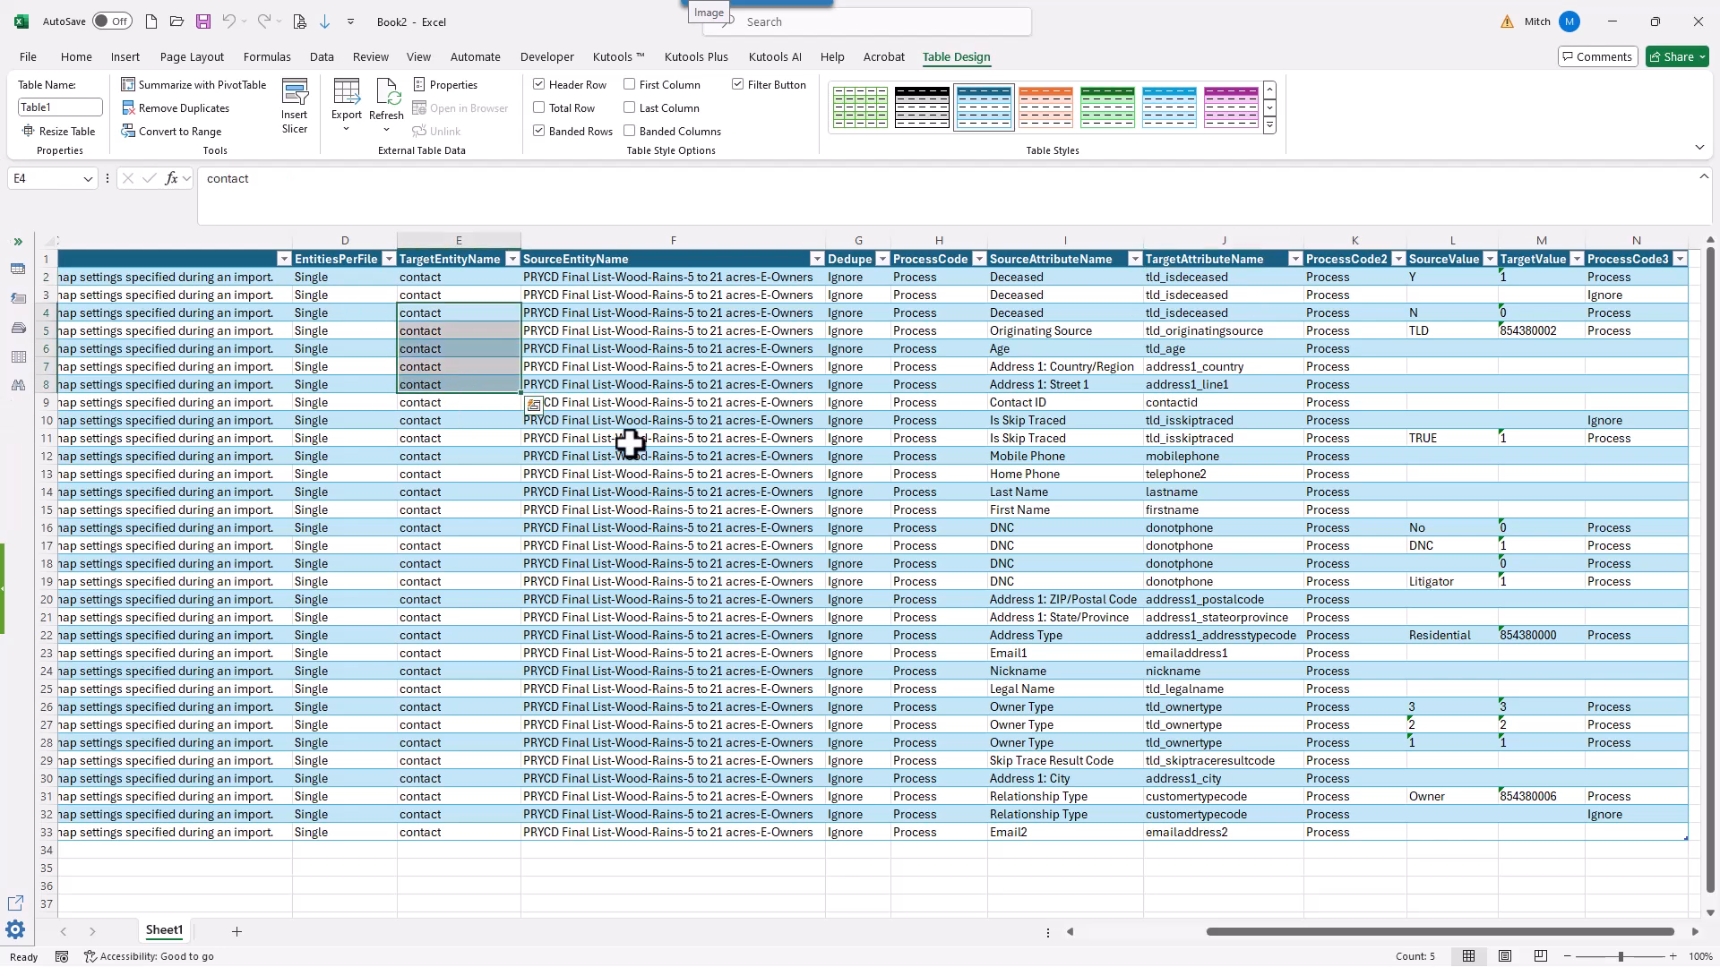
left_click(927, 441)
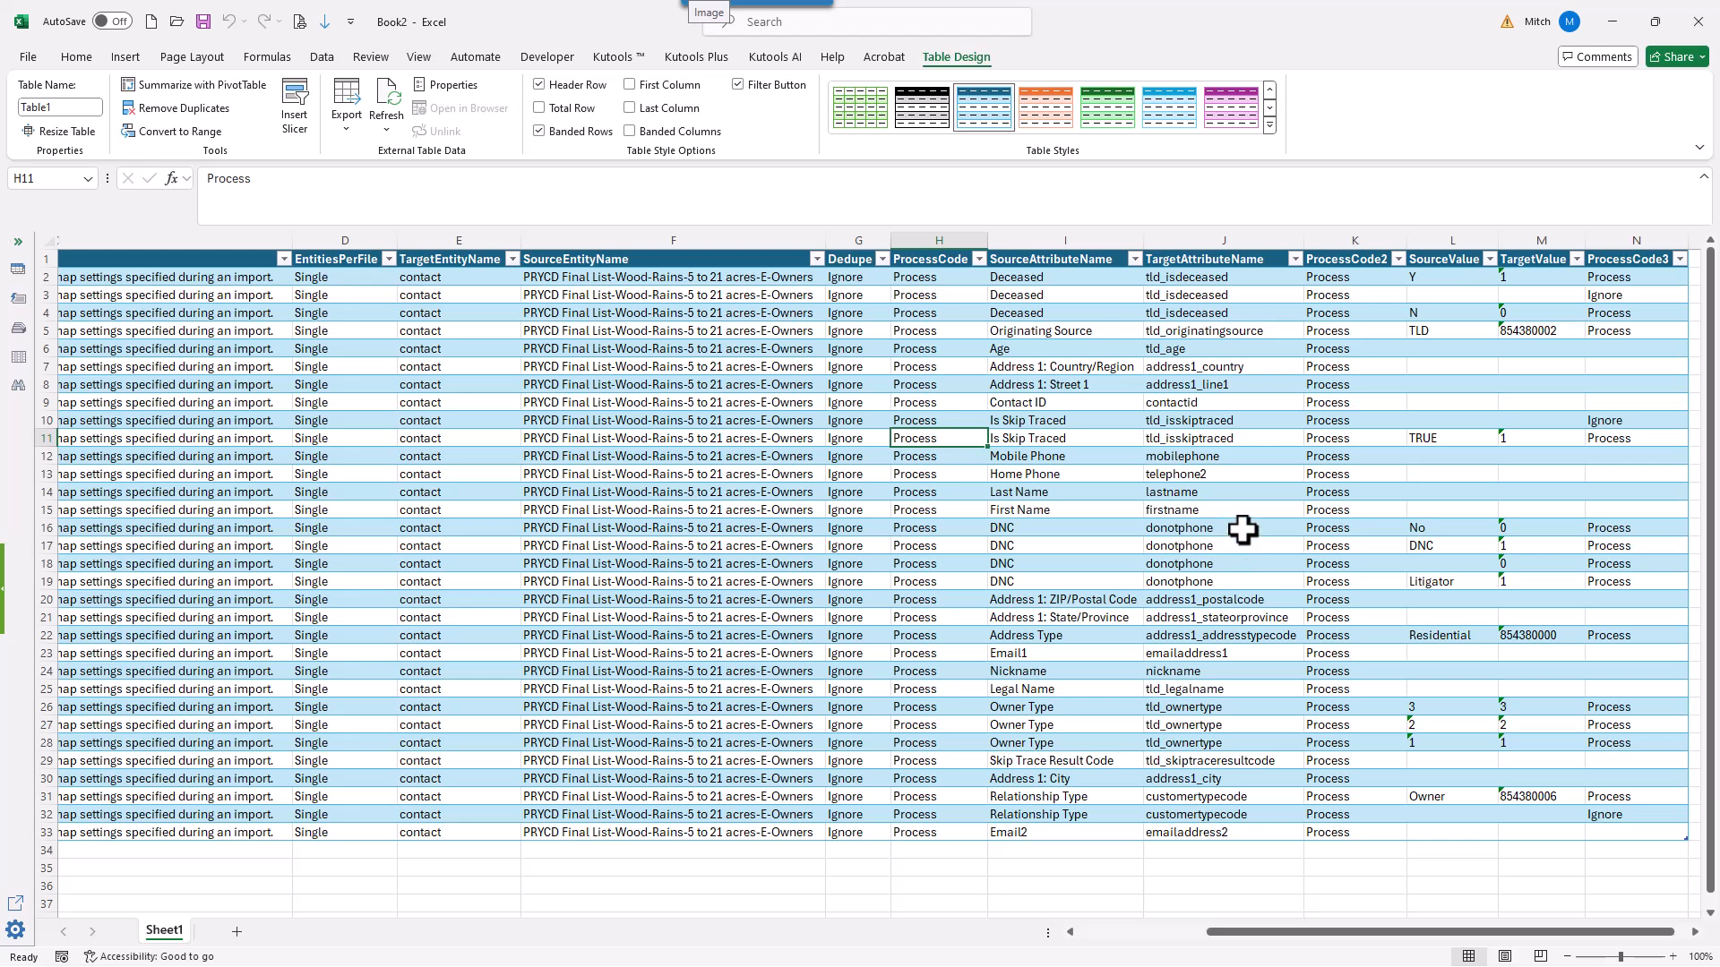
Check how each DNC source value, including No, DNC, blank and Litigator, translates to a donotphone target value.
left_click_drag(1169, 528, 1173, 538)
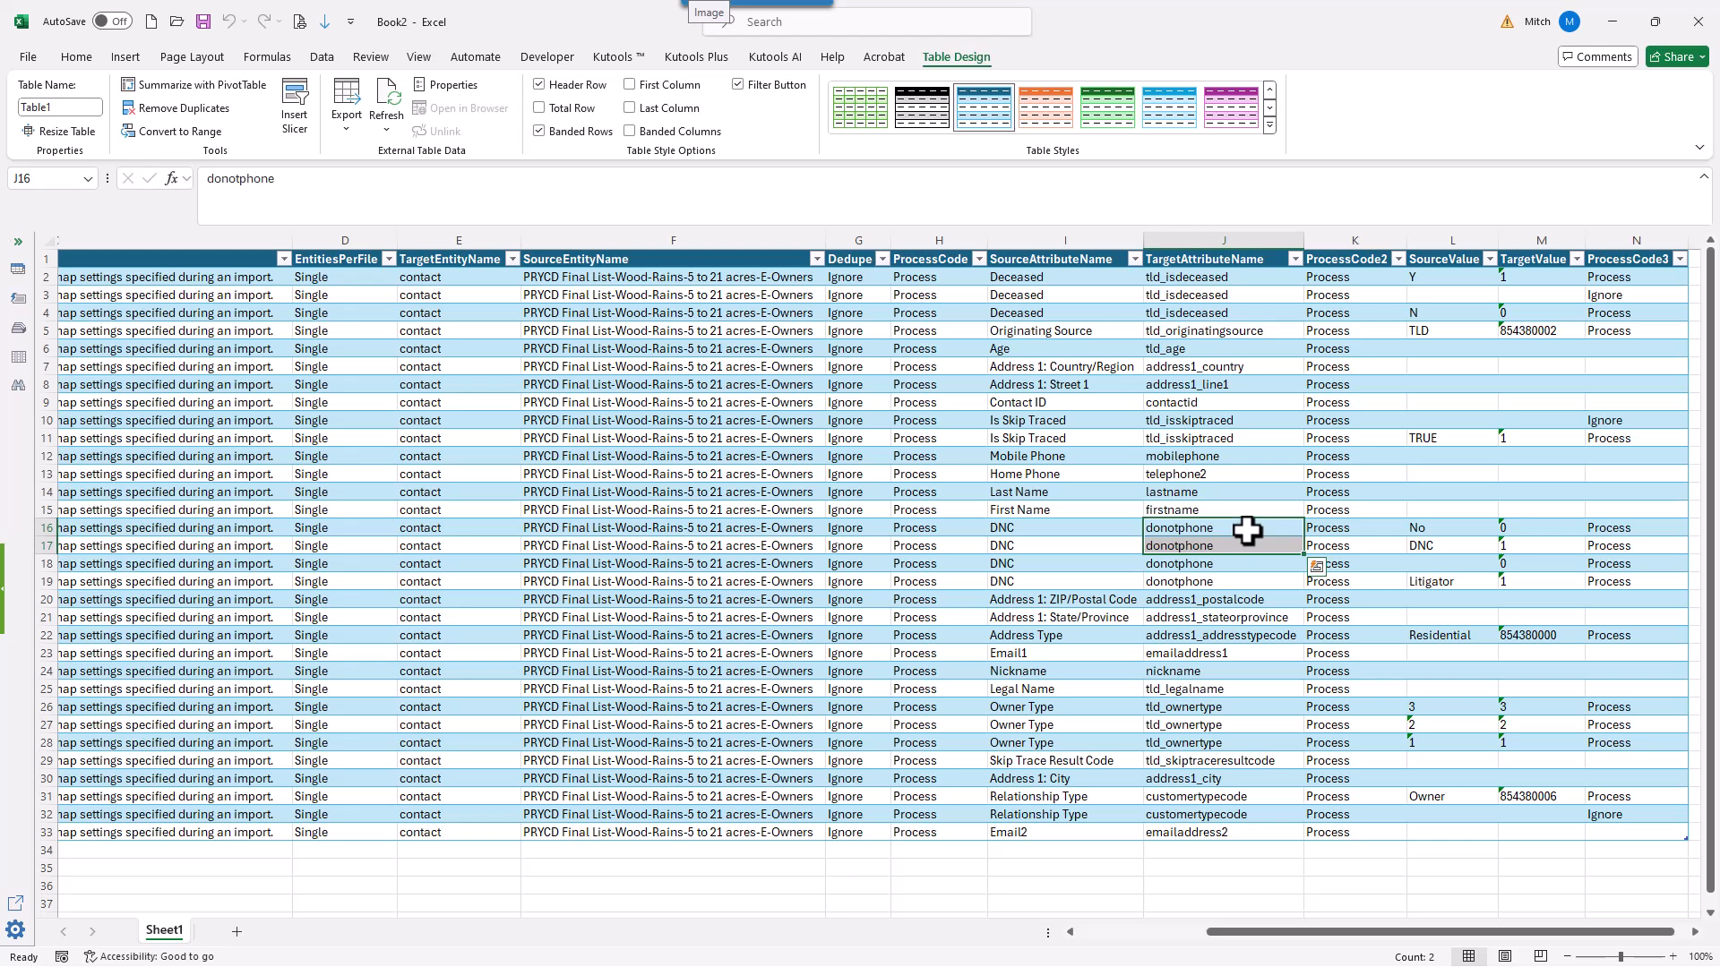
left_click(1436, 524)
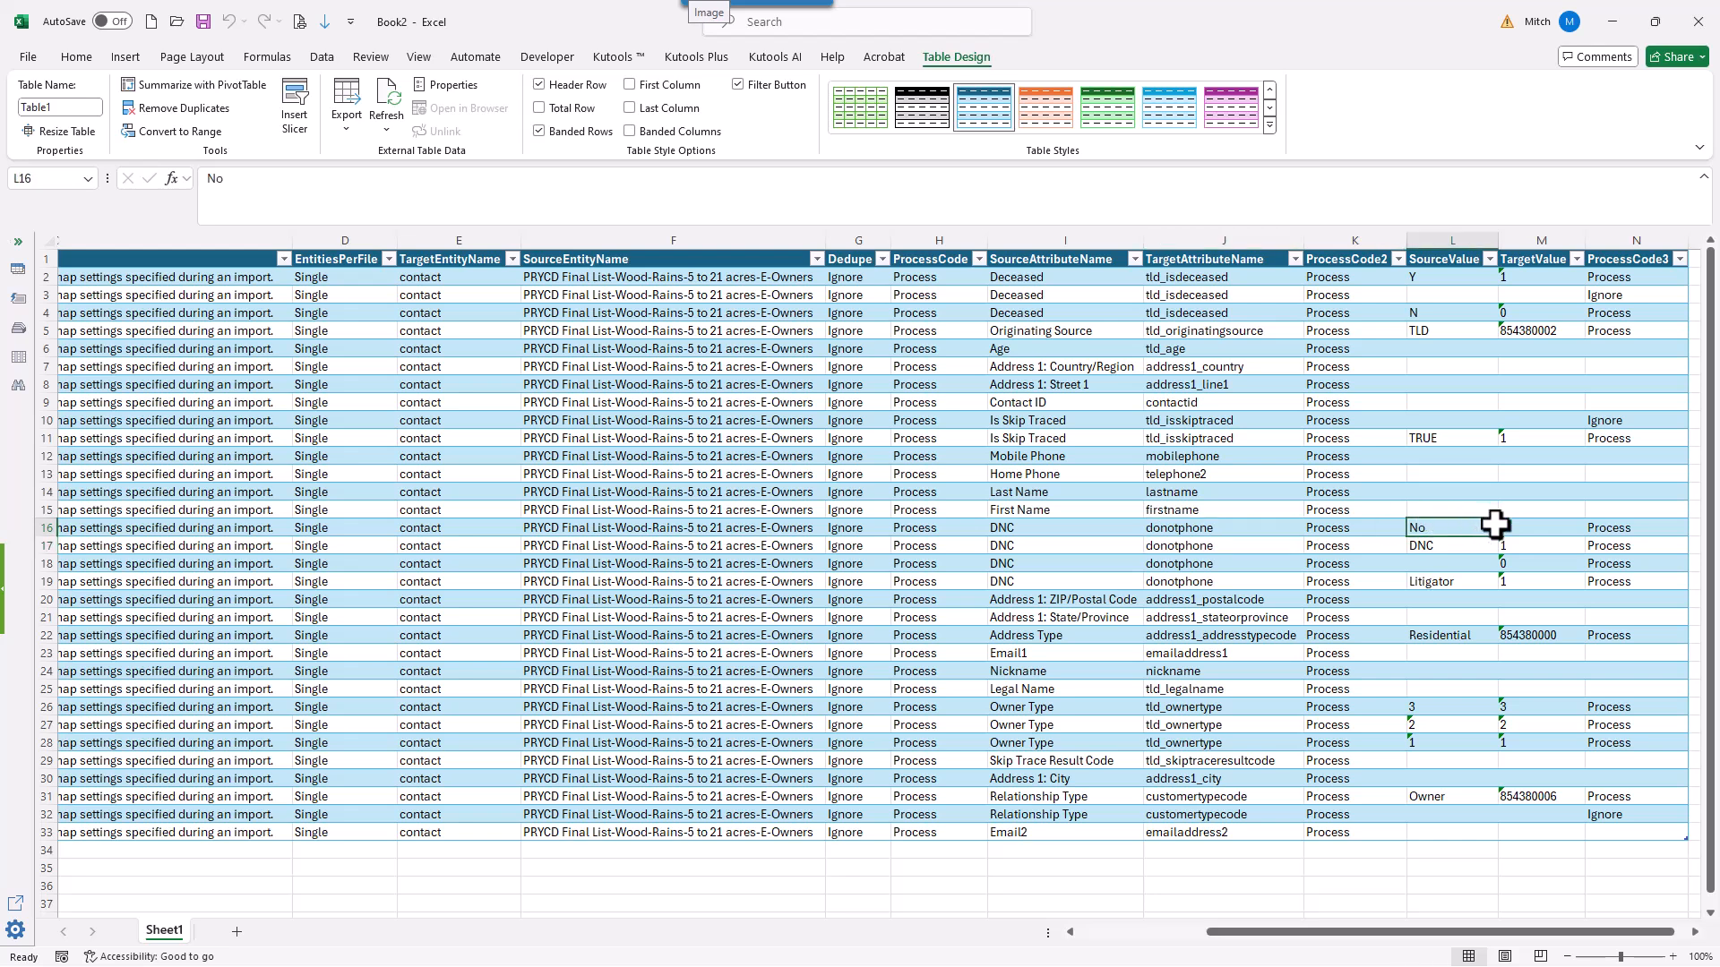
left_click(1438, 548)
left_click(1517, 547)
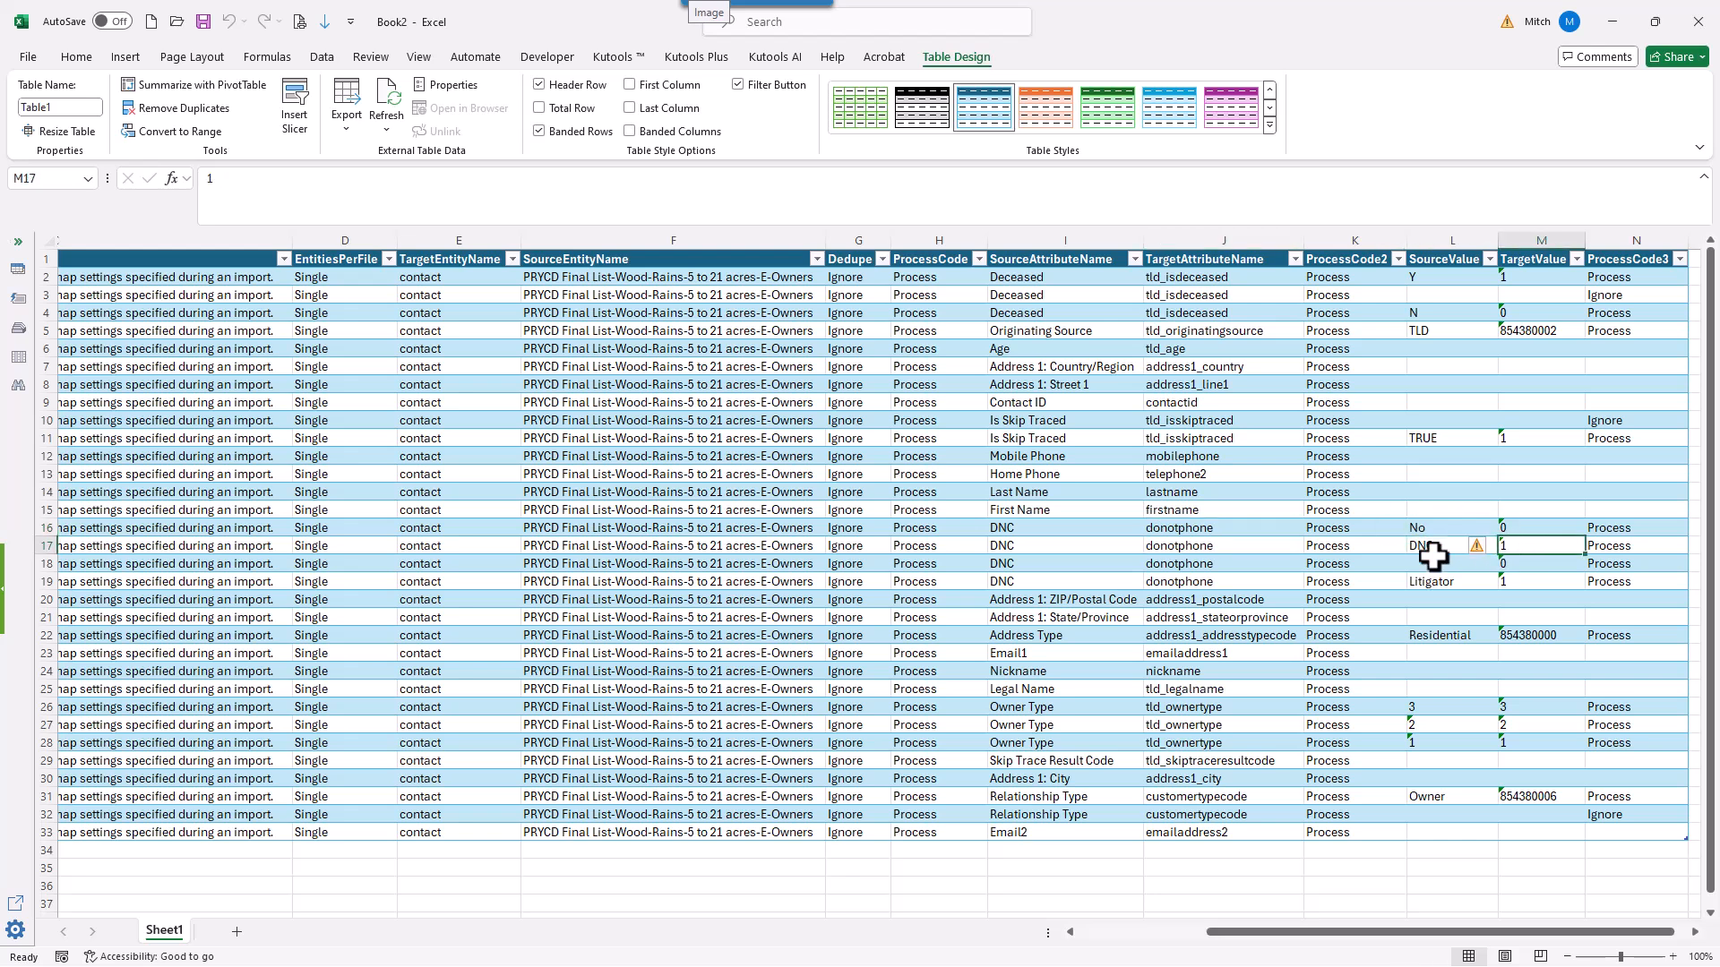
left_click(1461, 564)
left_click(1520, 563)
left_click(1457, 578)
left_click(1509, 582)
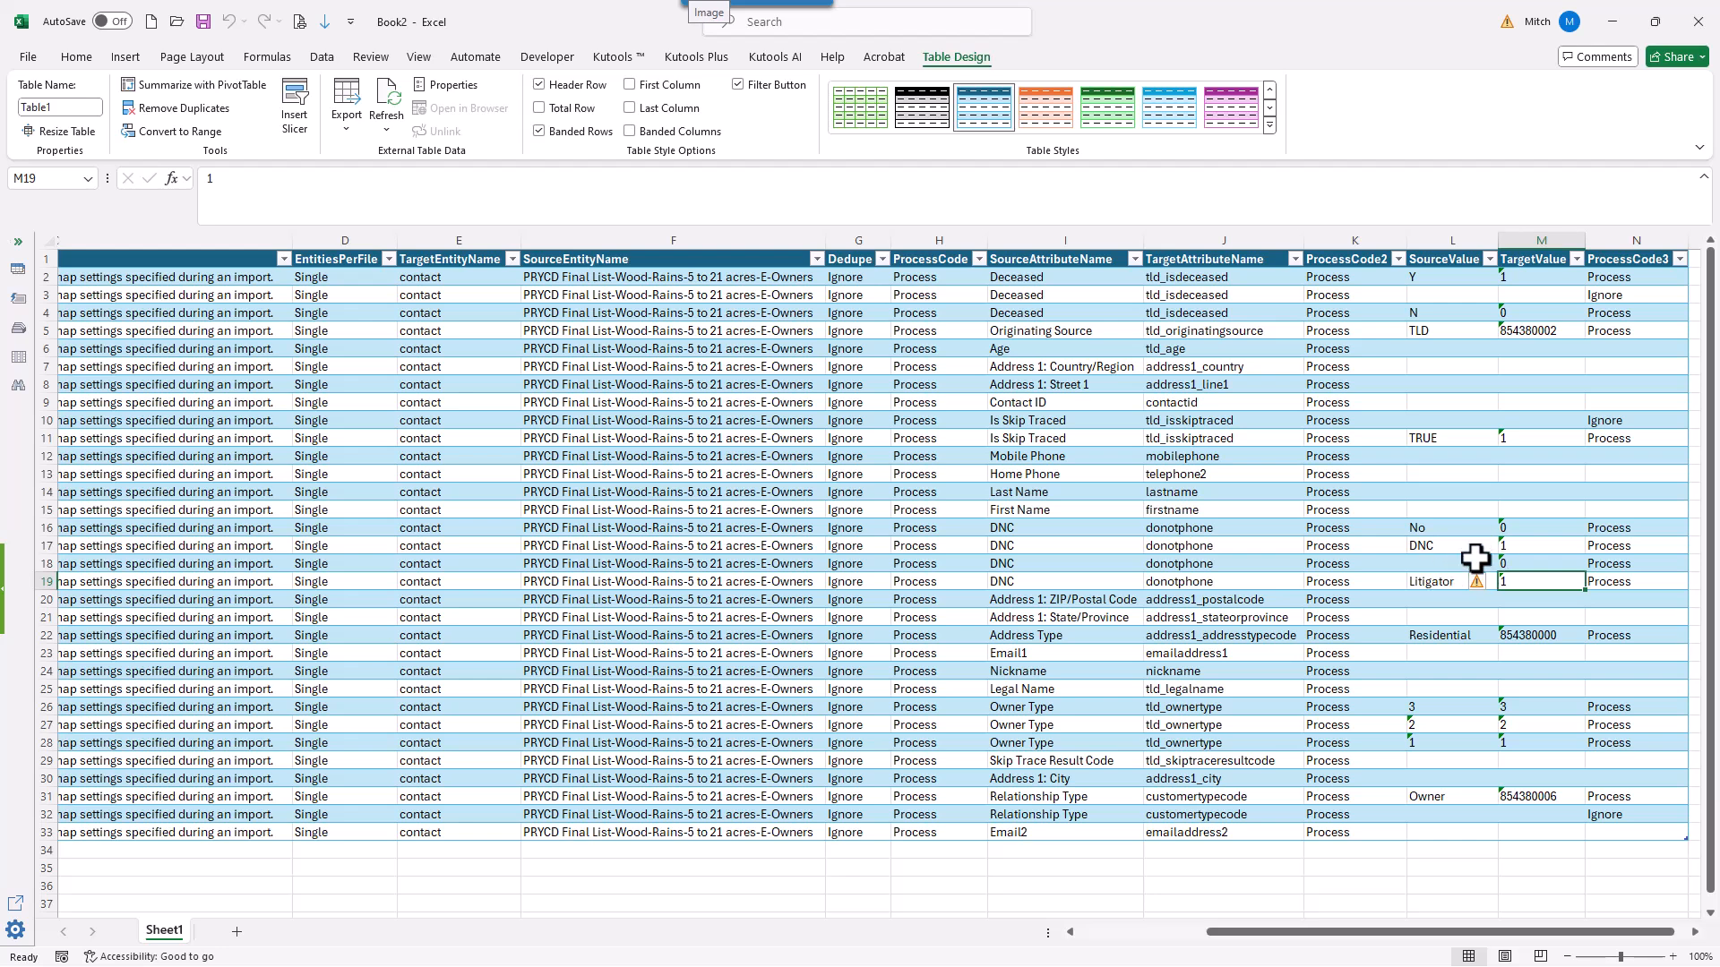
Review the source-to-target value mappings for Address Type and Relationship Type, plus the Originating Source target attribute.
left_click(1228, 637)
left_click(1423, 632)
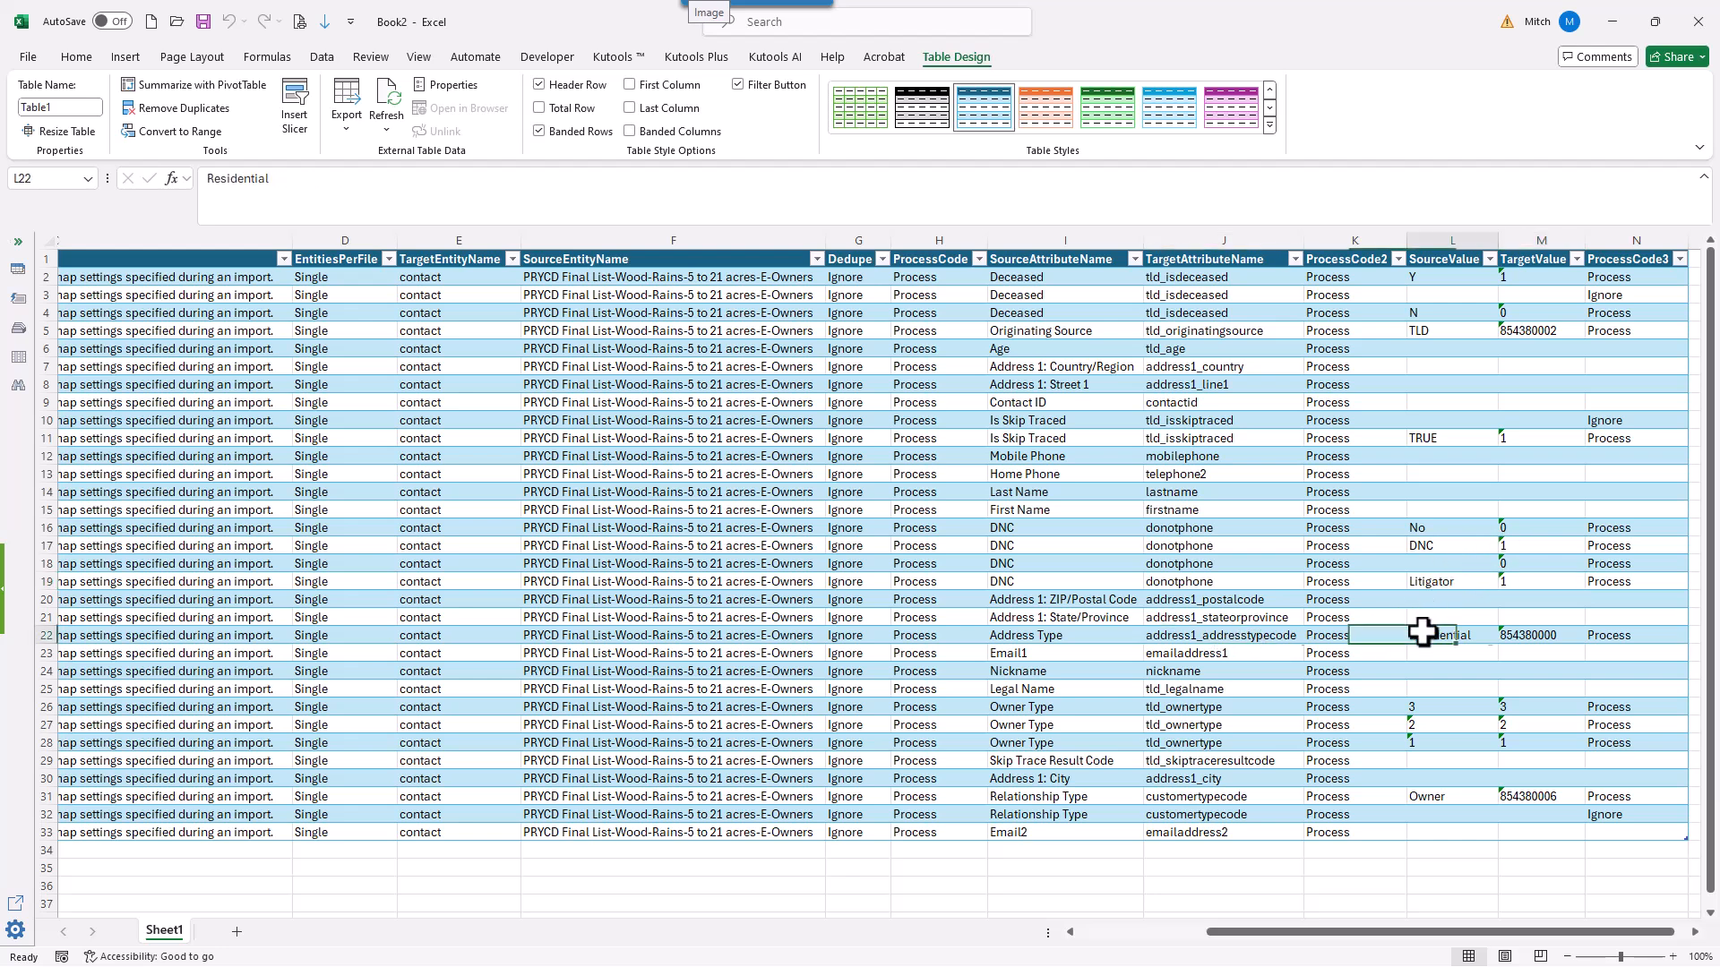
left_click(1526, 638)
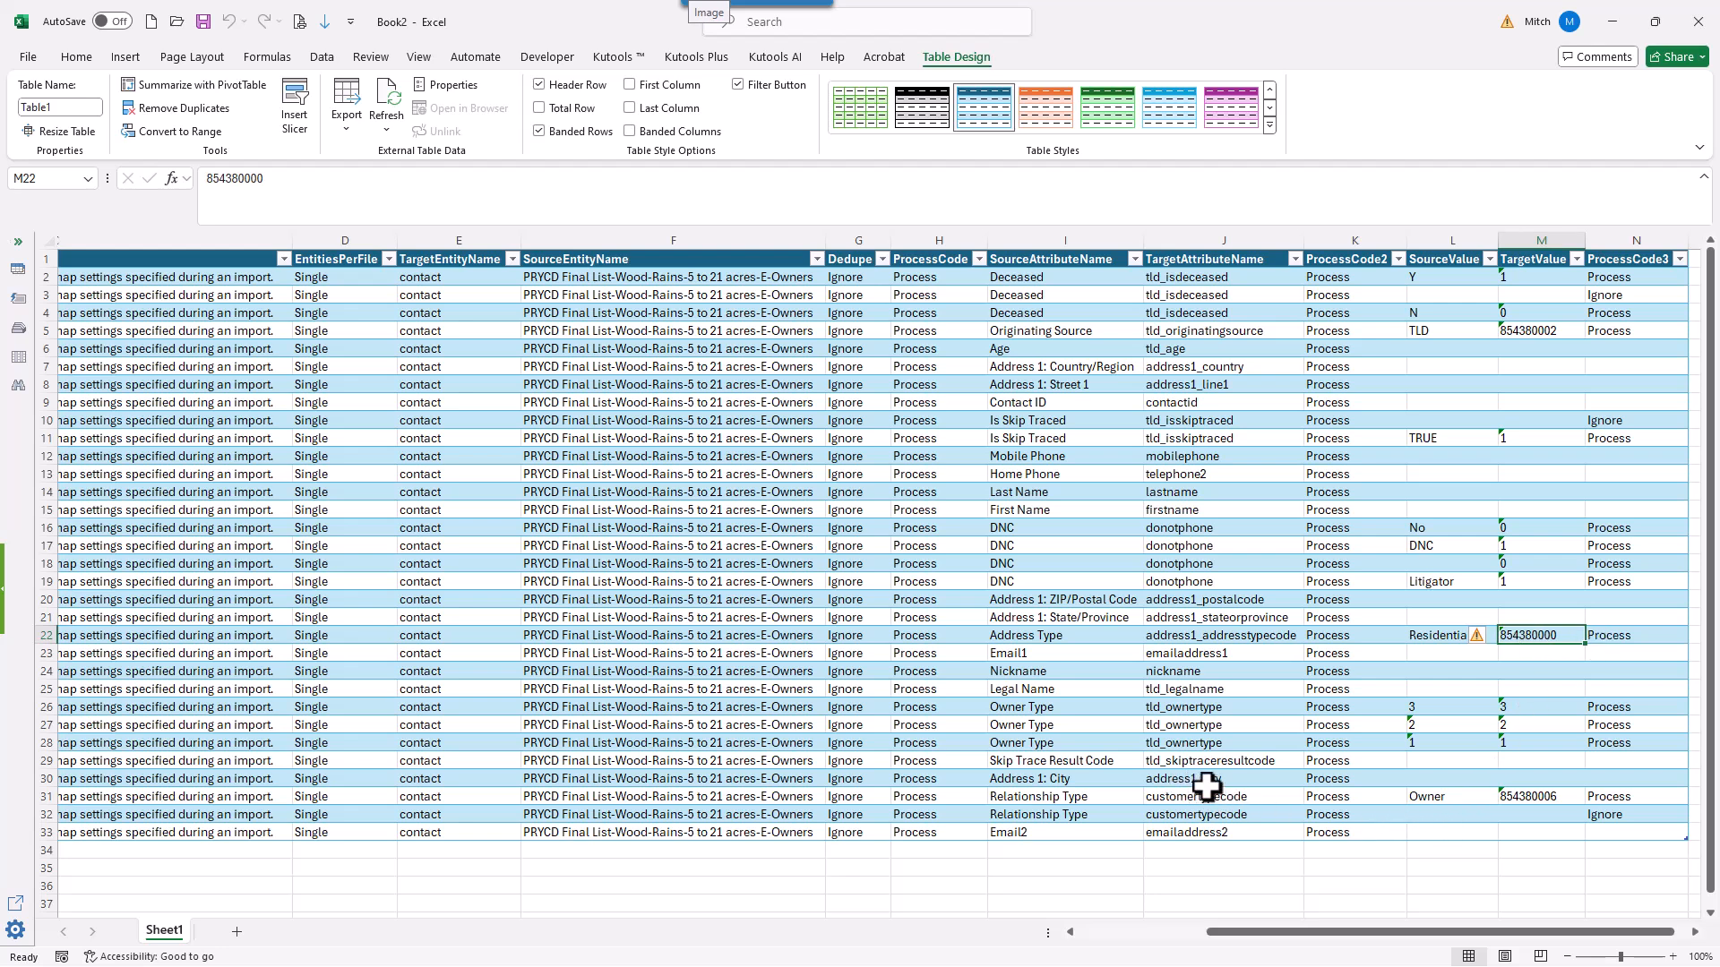
left_click(1431, 797)
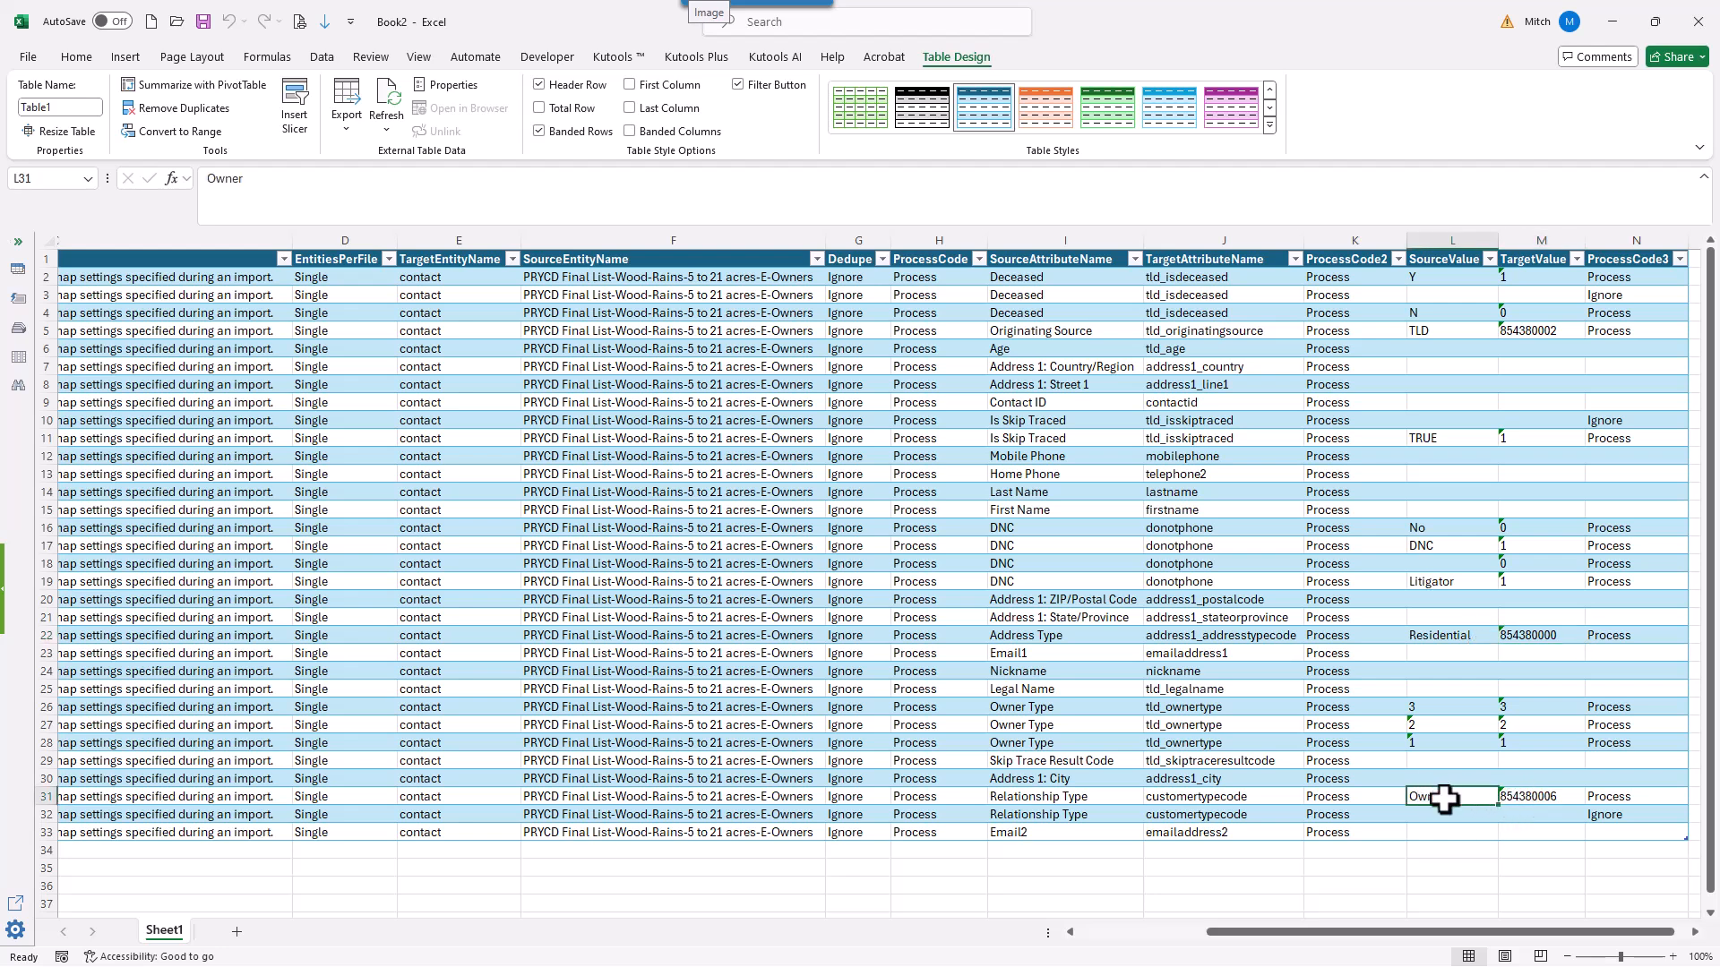
left_click(1523, 796)
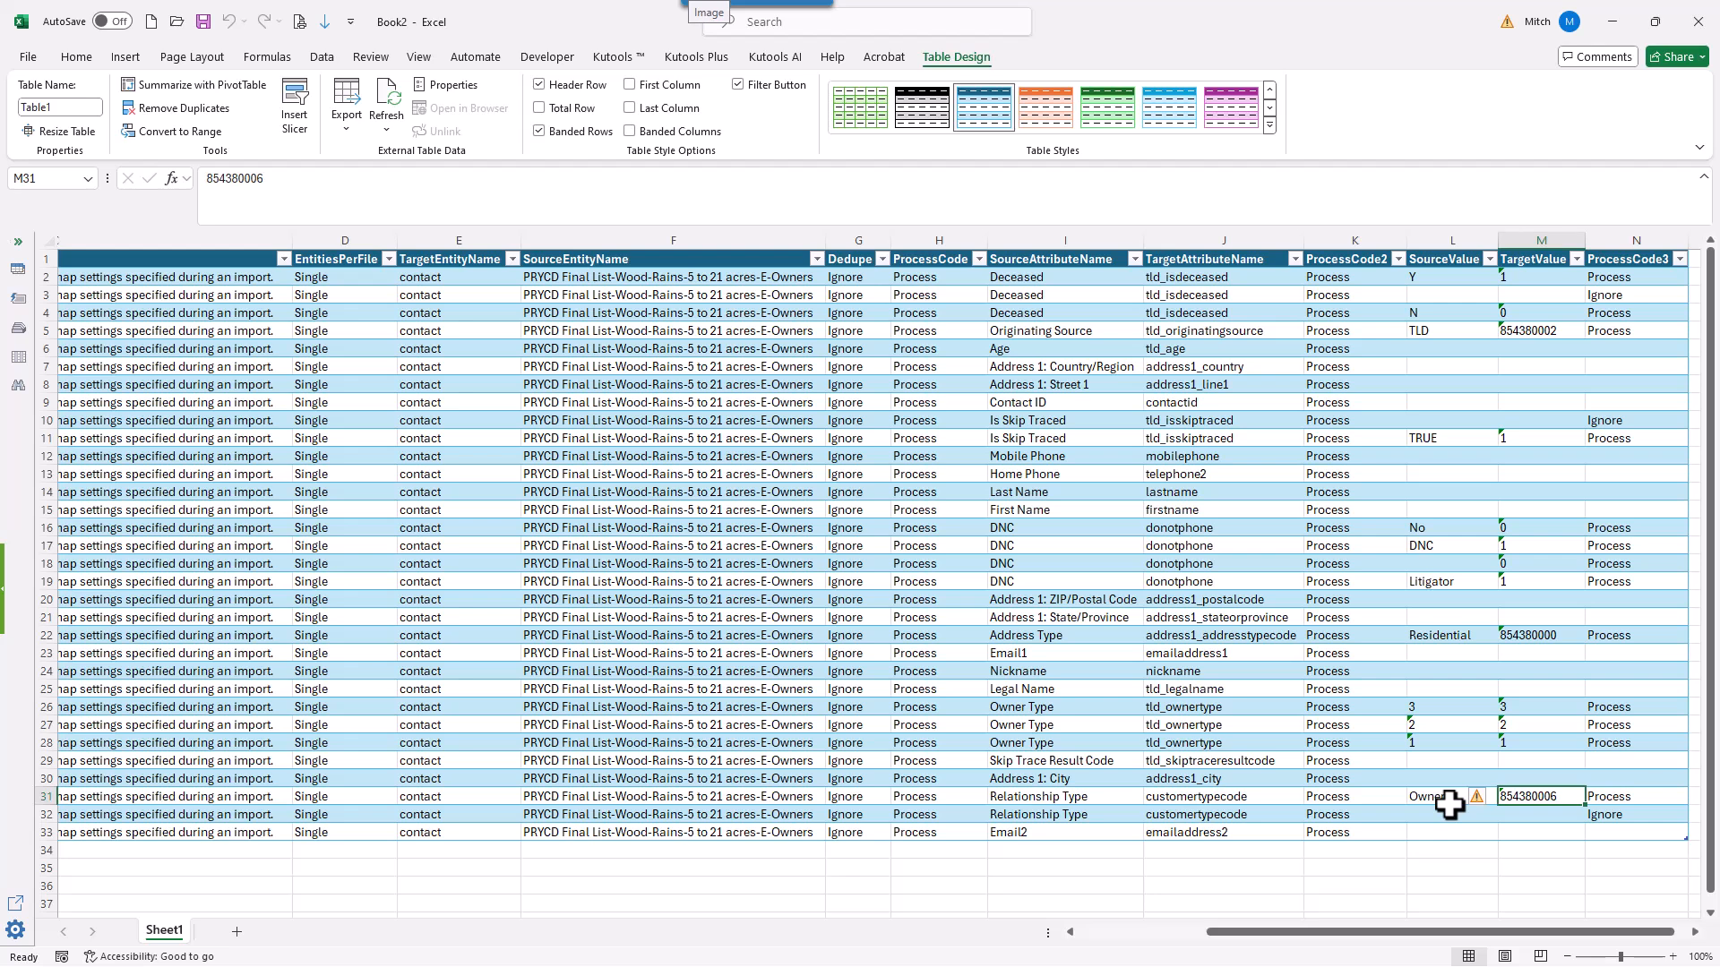
left_click(1469, 636)
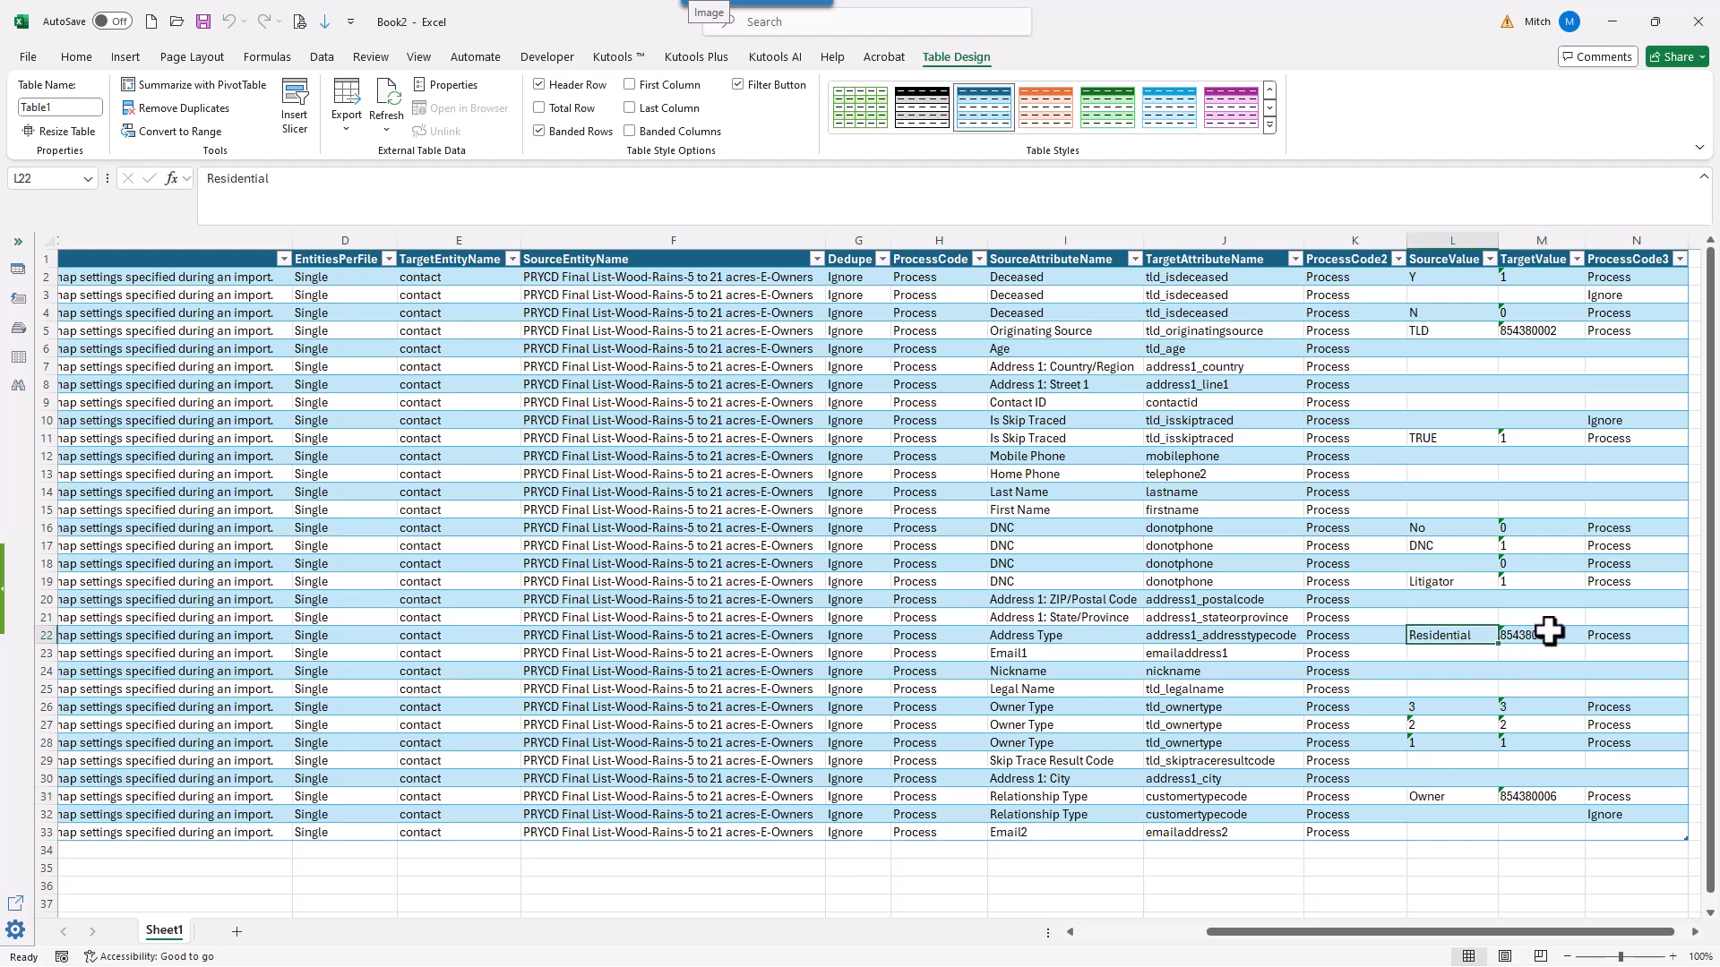
left_click(1292, 329)
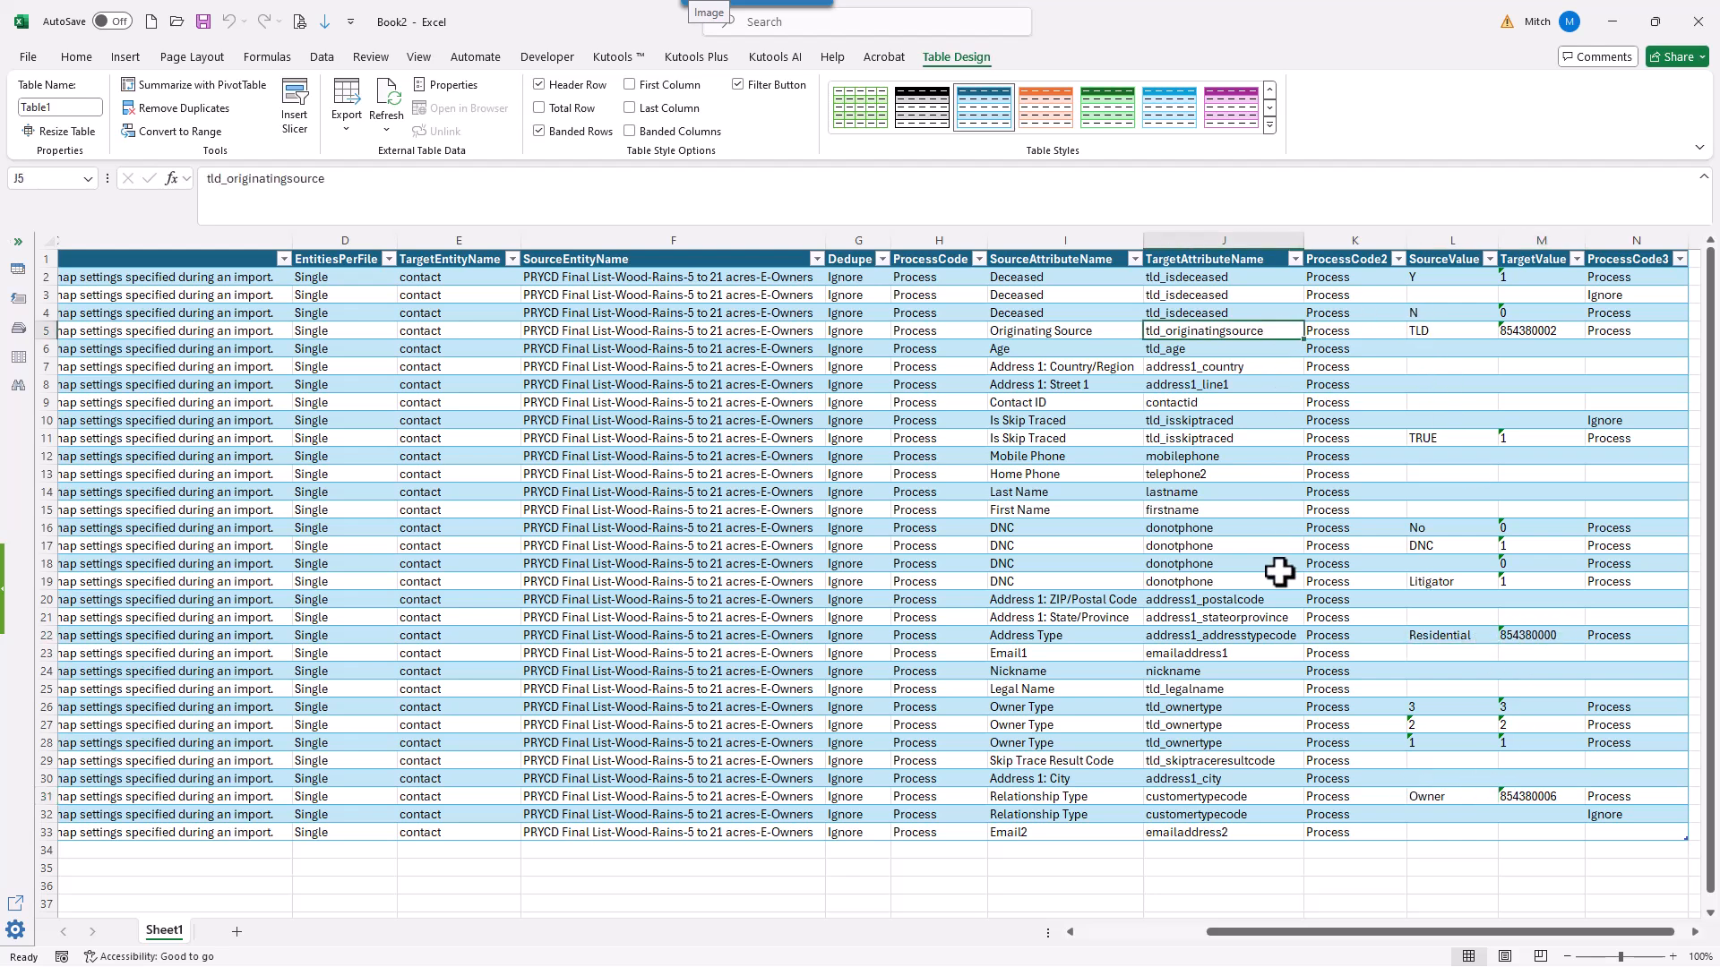